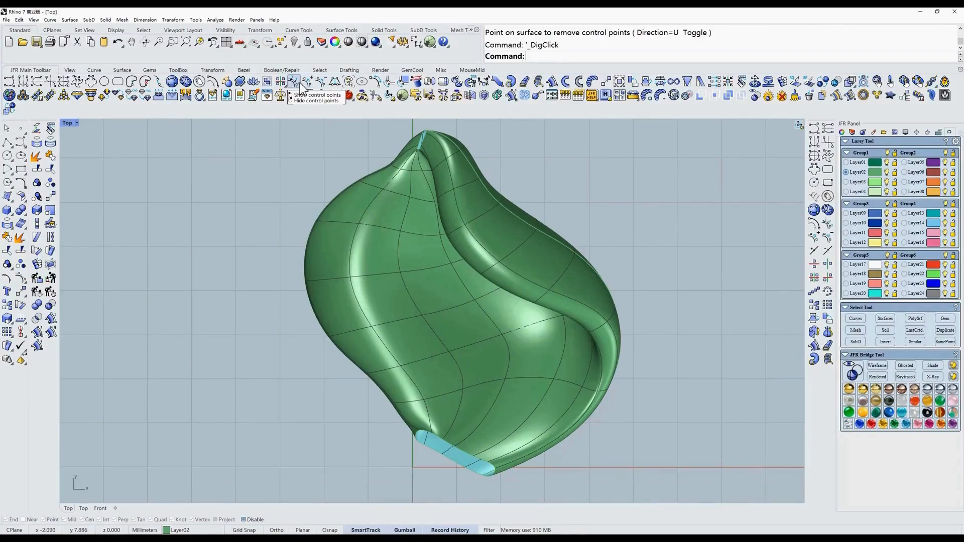
Show the green leaf surface's control points and hide them again, using both ways of turning them off.
{"action": "left_click", "coordinate": [364, 207]}
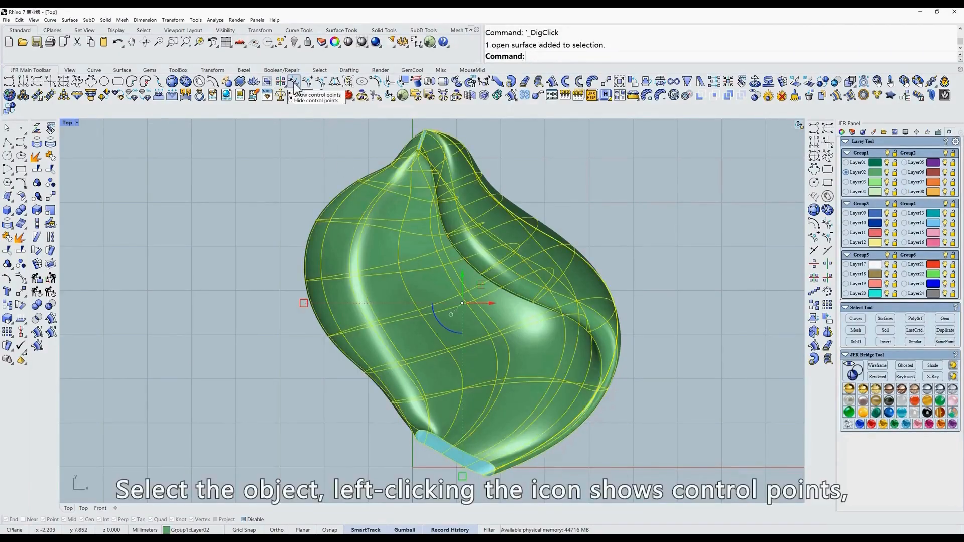
{"action": "left_click", "coordinate": [295, 85]}
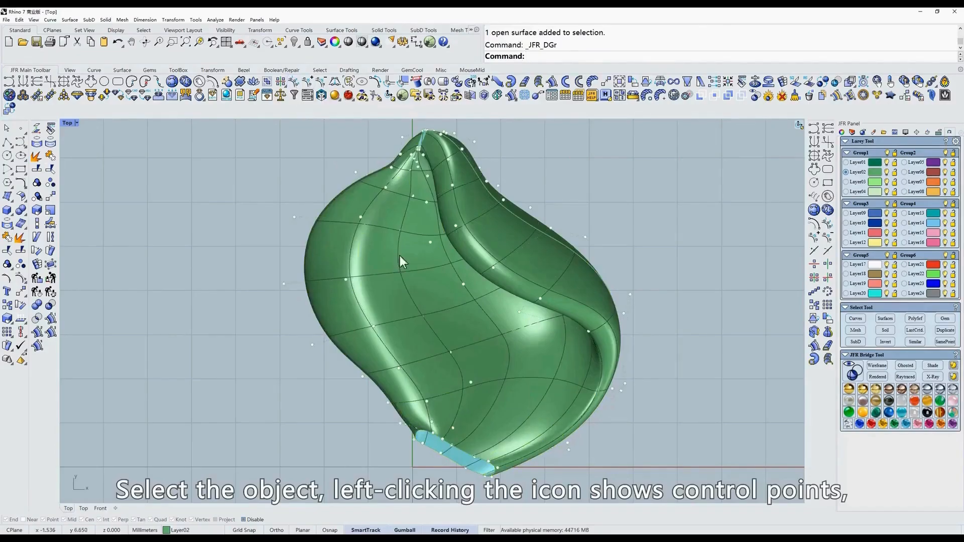
{"action": "right_click", "coordinate": [292, 83]}
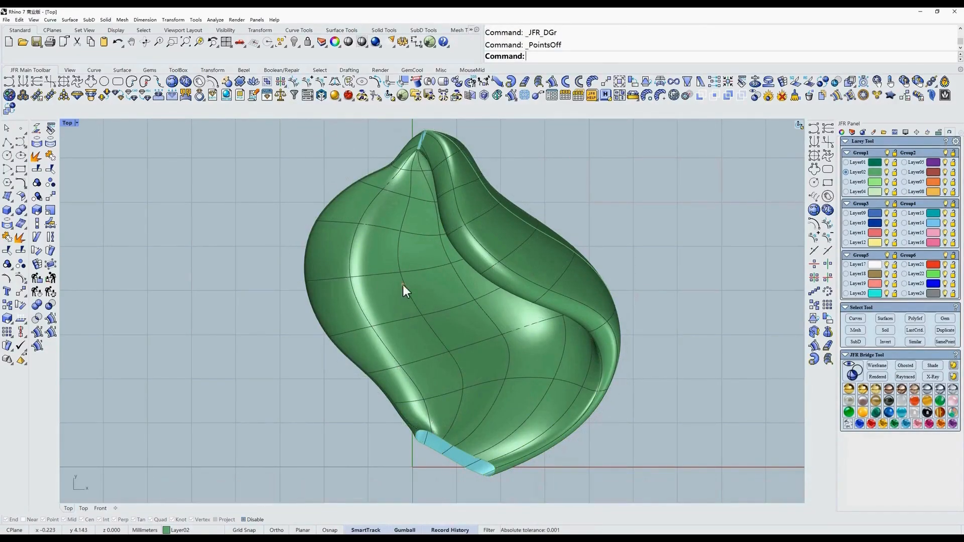
{"action": "left_click", "coordinate": [403, 285]}
{"action": "left_click", "coordinate": [294, 83]}
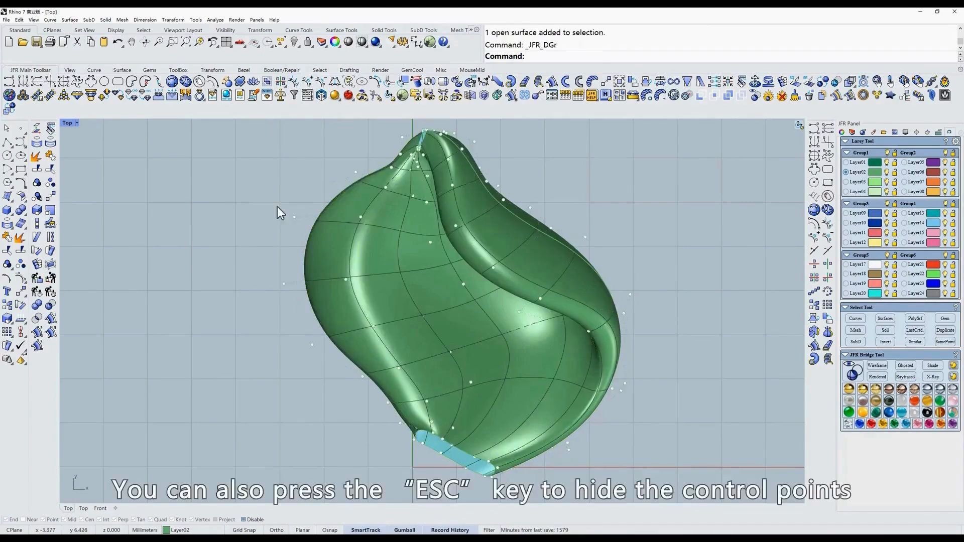
{"action": "key", "text": "Escape"}
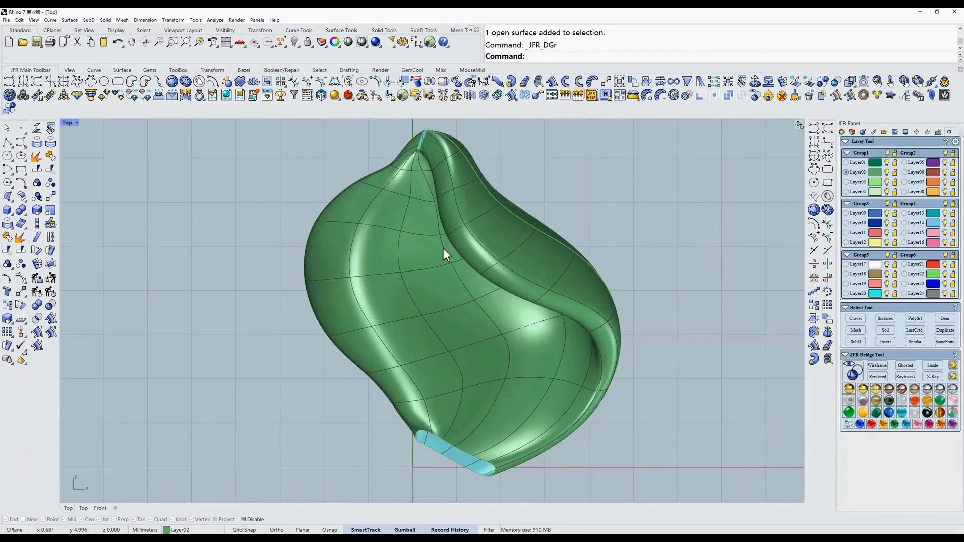
Insert additional rows of control points in the V direction across the middle of the leaf surface.
{"action": "scroll", "coordinate": [444, 248], "scroll_direction": "up", "scroll_amount": 2}
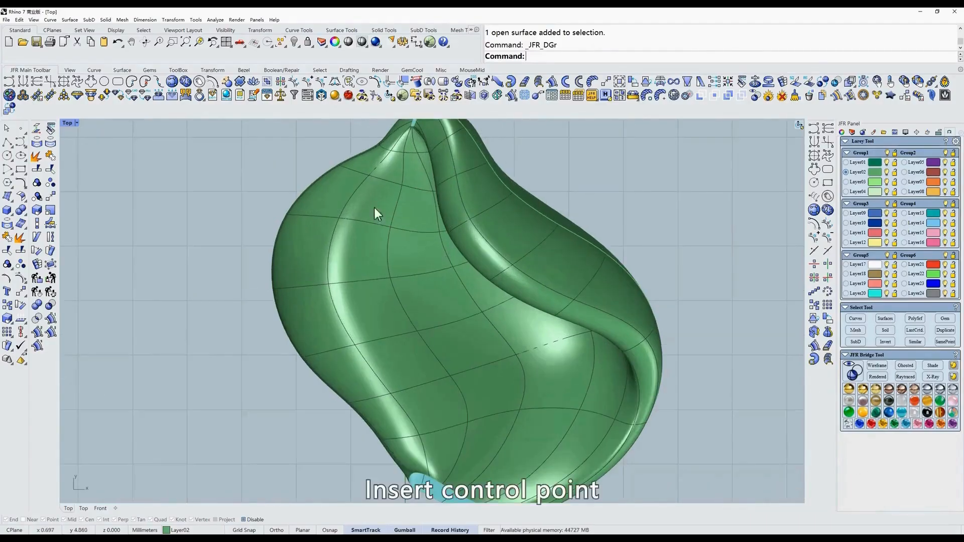
{"action": "left_click", "coordinate": [311, 84]}
{"action": "left_click", "coordinate": [412, 276]}
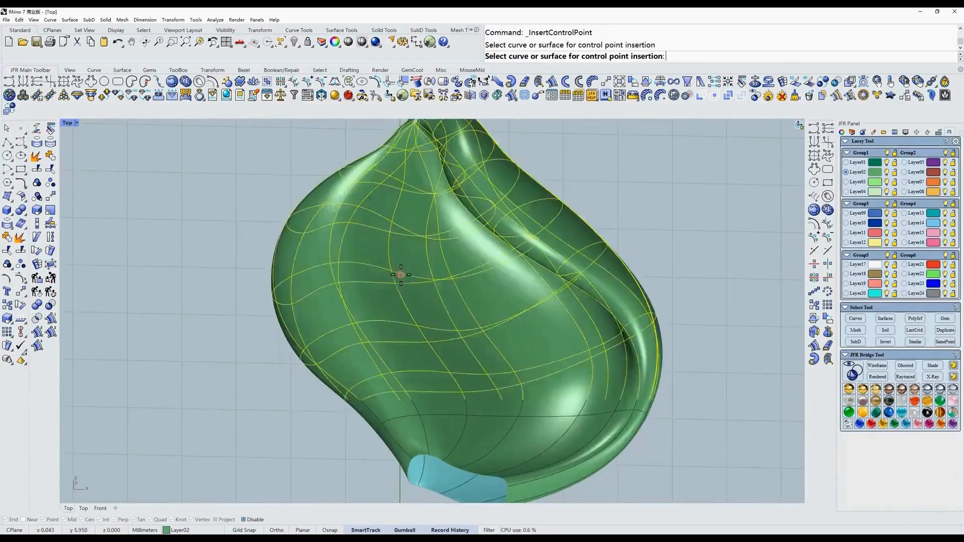
{"action": "right_click_drag", "start_coordinate": [381, 295], "coordinate": [396, 316], "text": "ctrl+shift"}
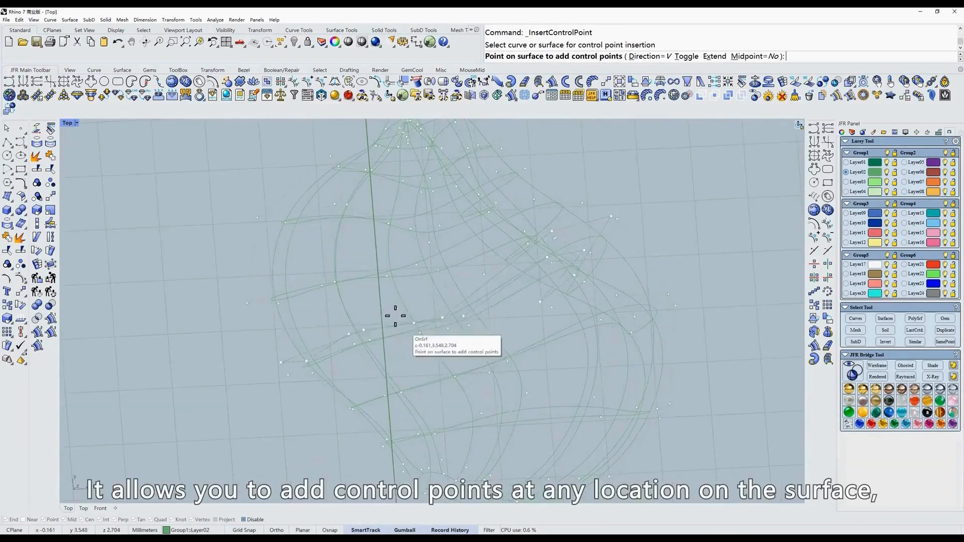
{"action": "left_click", "coordinate": [395, 303]}
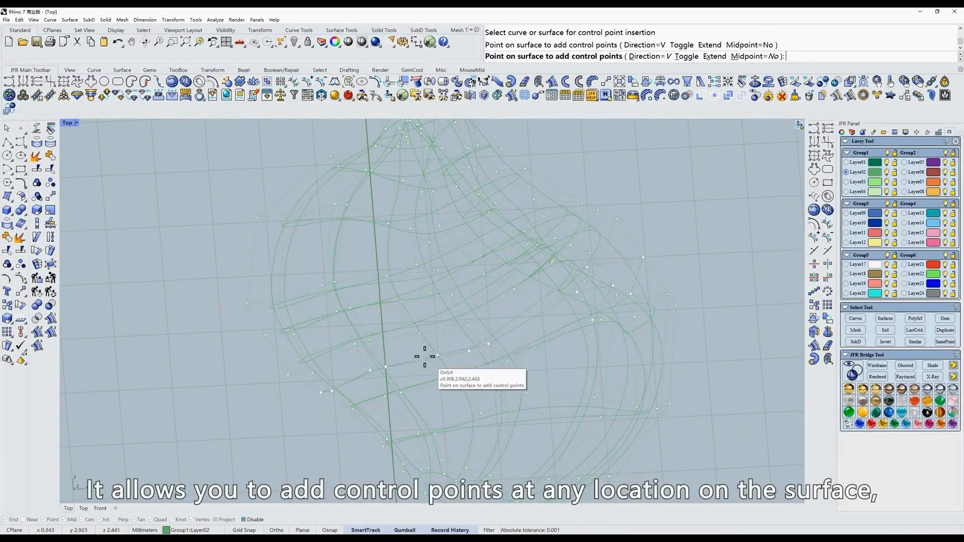
{"action": "left_click", "coordinate": [420, 355]}
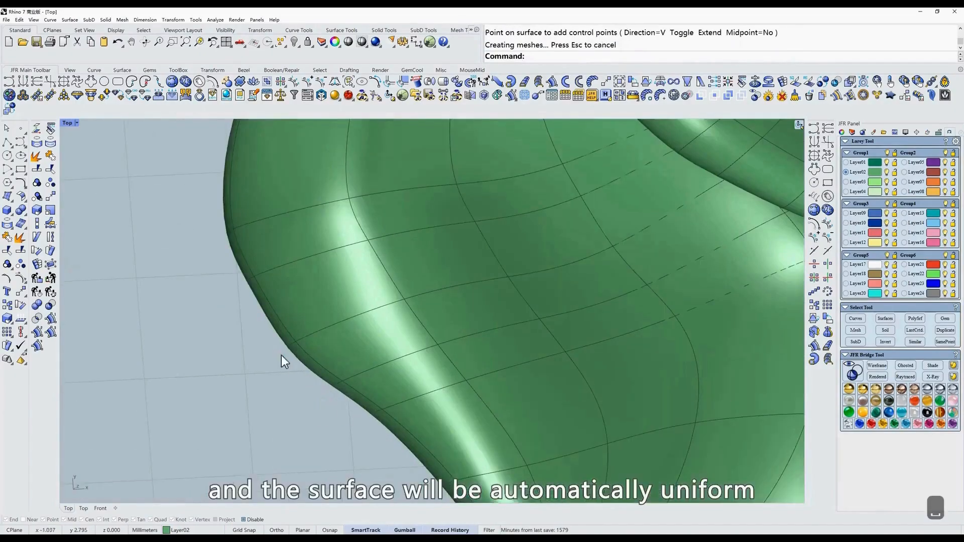
Show the leaf surface's control points, try moving the points along its lower-left edge, and undo the moves.
{"action": "left_click", "coordinate": [299, 345]}
{"action": "left_click", "coordinate": [333, 98]}
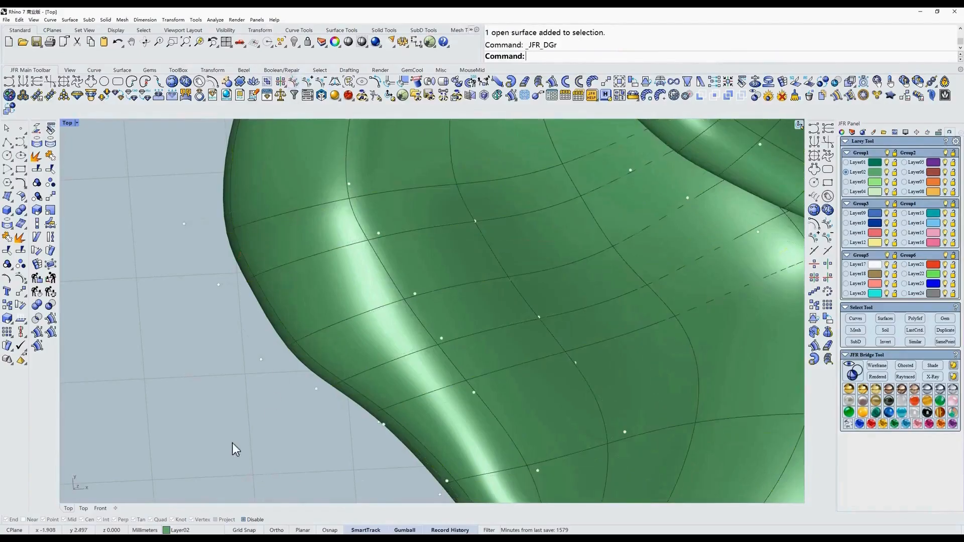
{"action": "left_click_drag", "start_coordinate": [233, 444], "coordinate": [316, 312]}
{"action": "left_click_drag", "start_coordinate": [342, 395], "coordinate": [259, 455]}
{"action": "scroll", "coordinate": [329, 376], "scroll_direction": "down", "scroll_amount": 8}
{"action": "key", "text": "ctrl+z"}
{"action": "left_click_drag", "start_coordinate": [336, 377], "coordinate": [328, 386]}
{"action": "key", "text": "ctrl+z"}
{"action": "scroll", "coordinate": [332, 363], "scroll_direction": "up", "scroll_amount": 4}
{"action": "right_click_drag", "start_coordinate": [333, 363], "coordinate": [354, 368]}
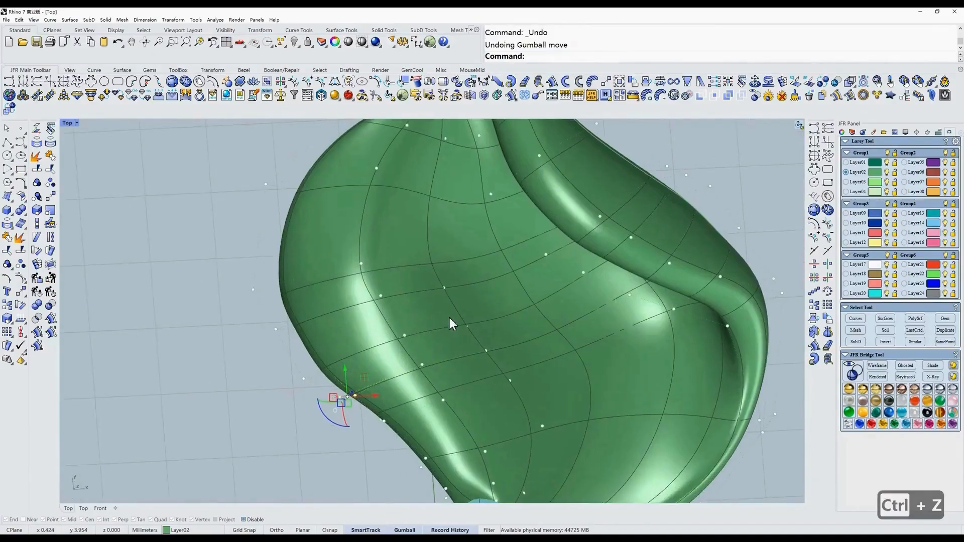
{"action": "key", "text": "Escape"}
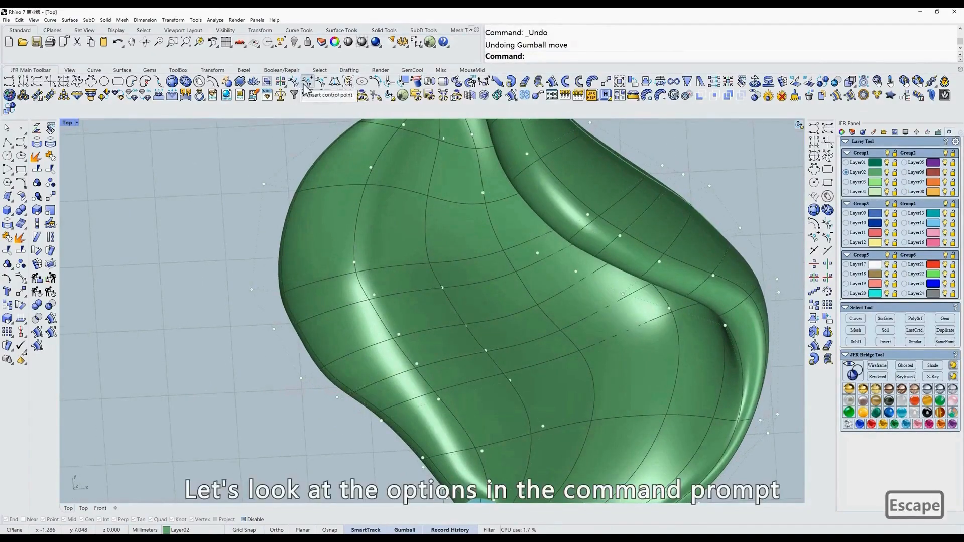
Insert control points in the U direction through the middle of the leaf surface and hide its control points.
{"action": "left_click", "coordinate": [304, 85]}
{"action": "left_click", "coordinate": [417, 257]}
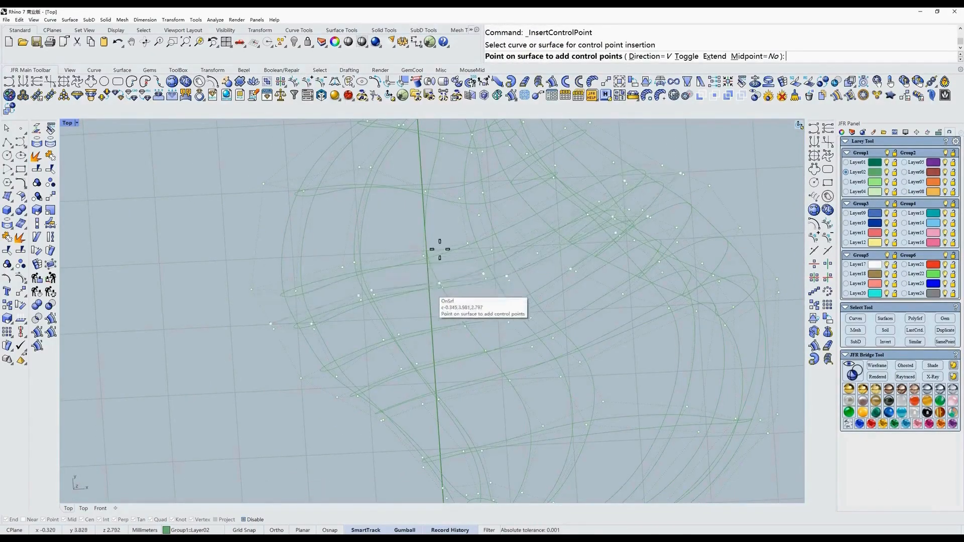
{"action": "left_click", "coordinate": [638, 57]}
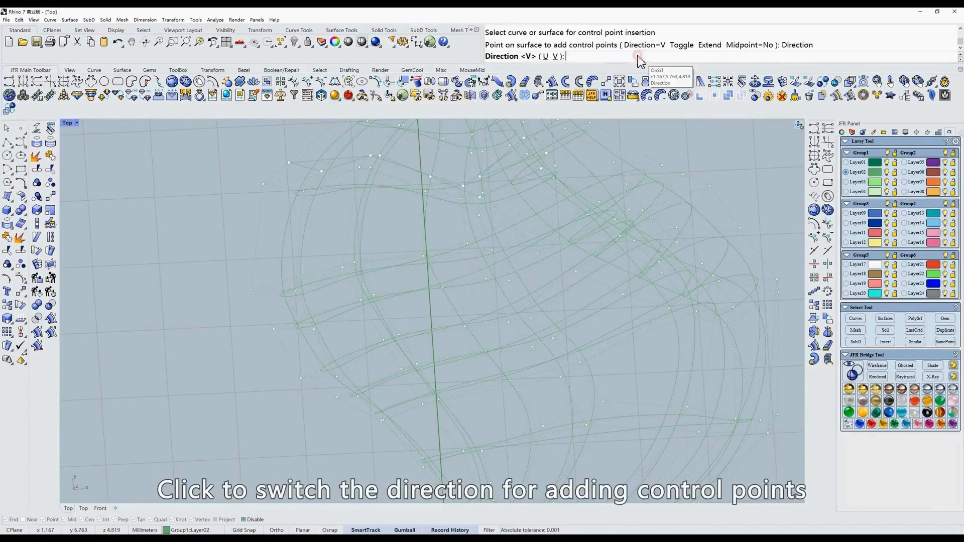
{"action": "left_click", "coordinate": [545, 56]}
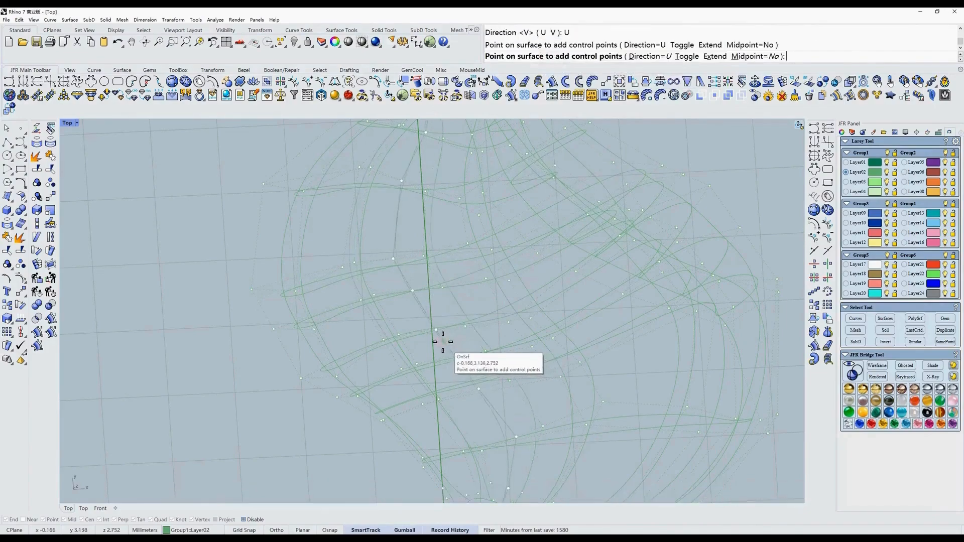
{"action": "left_click", "coordinate": [508, 332]}
{"action": "right_click", "coordinate": [508, 332]}
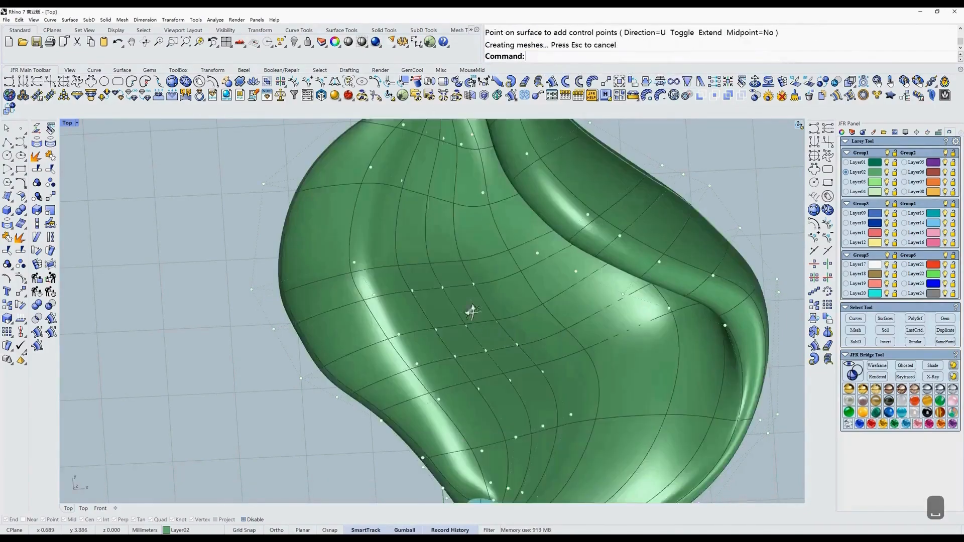
{"action": "mouse_move", "coordinate": [473, 311]}
{"action": "right_mouse_down"}
{"action": "mouse_move", "coordinate": [452, 262]}
{"action": "mouse_move", "coordinate": [437, 297]}
{"action": "mouse_move", "coordinate": [454, 312]}
{"action": "right_mouse_up"}
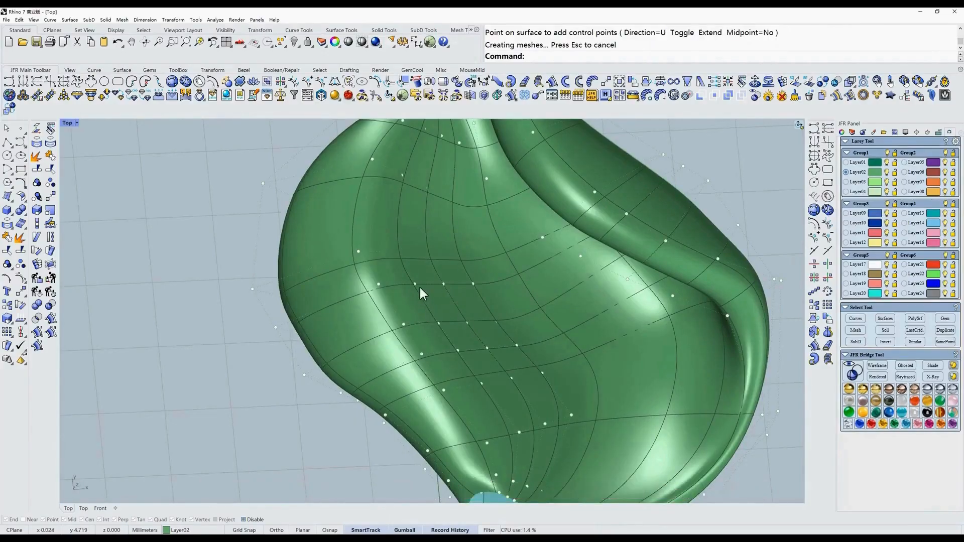
{"action": "key", "text": "Escape"}
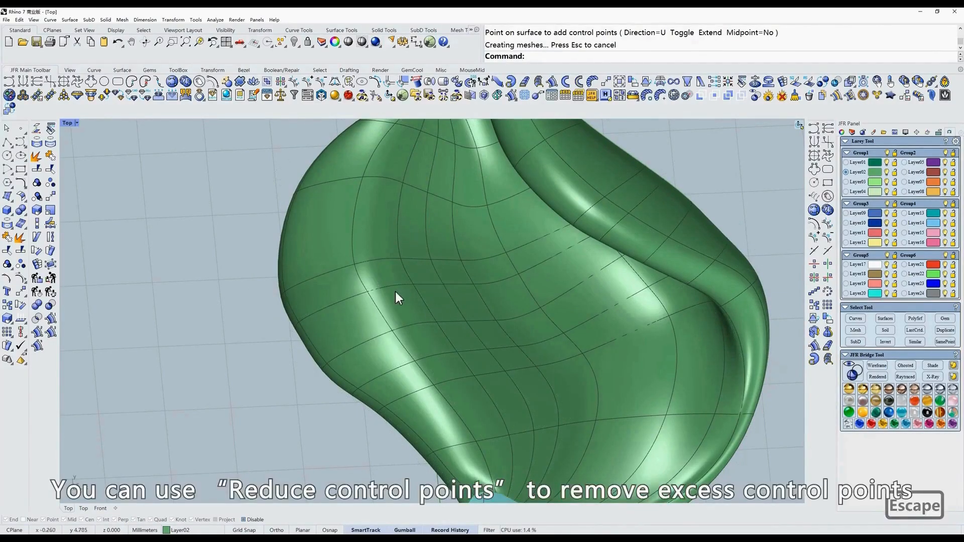
Remove the excess U-direction control point rows from the middle of the leaf surface with Reduce control points.
{"action": "left_click", "coordinate": [379, 208]}
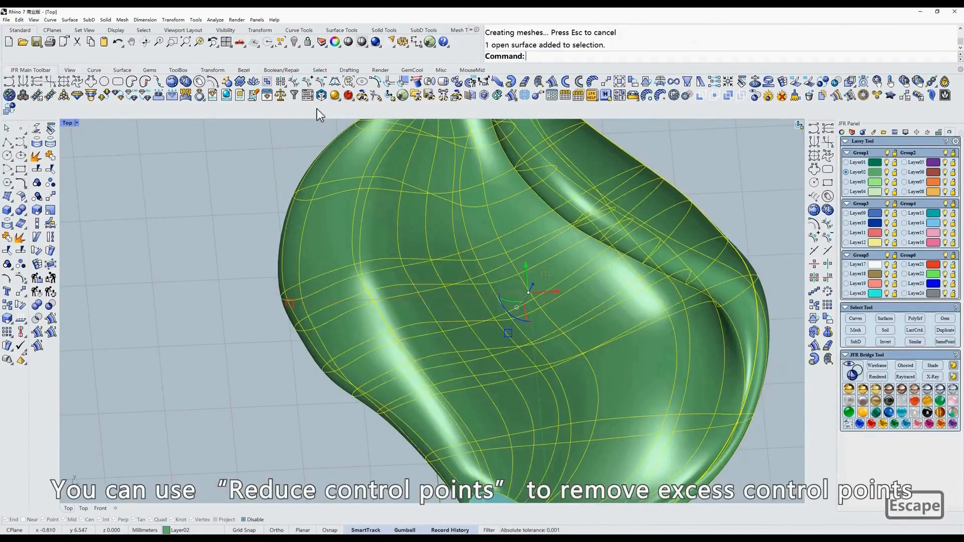
{"action": "left_click", "coordinate": [323, 82]}
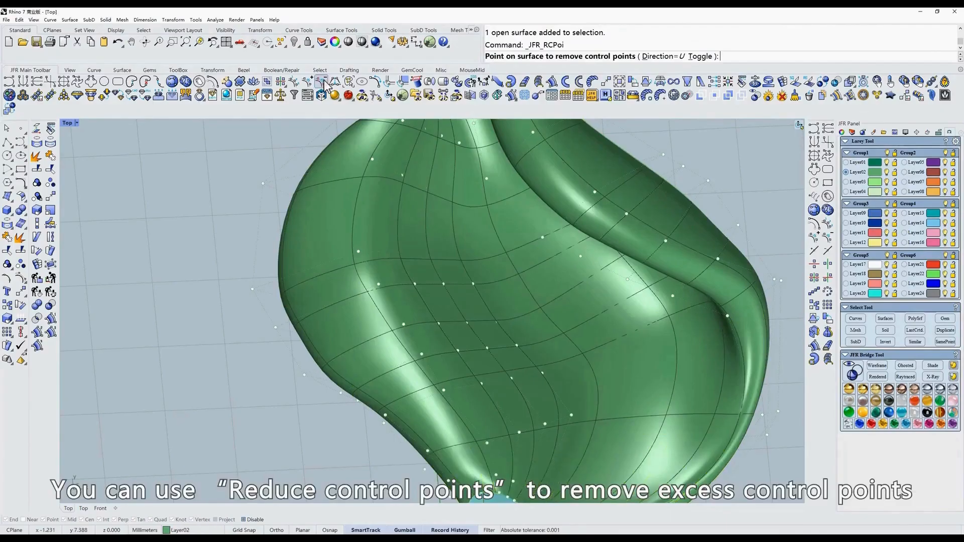
{"action": "left_click", "coordinate": [442, 304]}
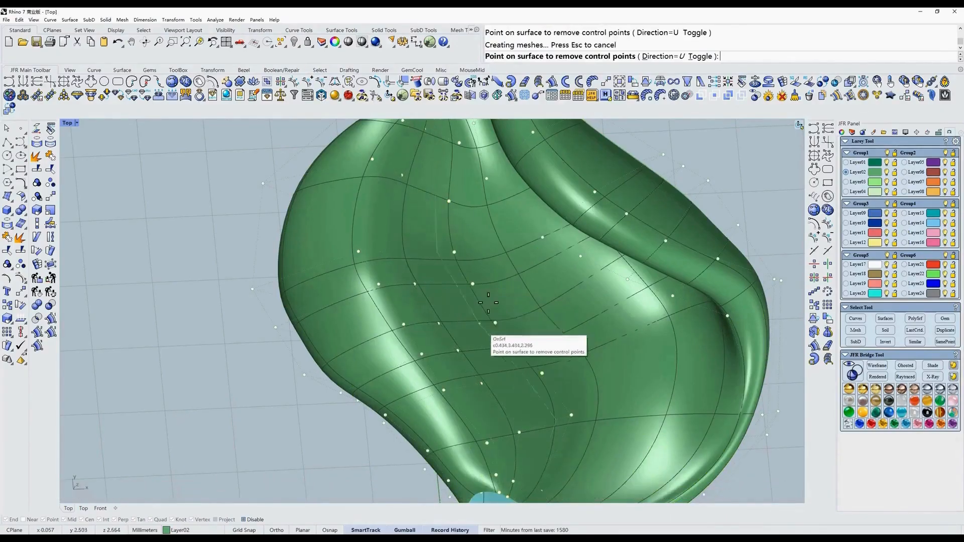
{"action": "left_click", "coordinate": [455, 353]}
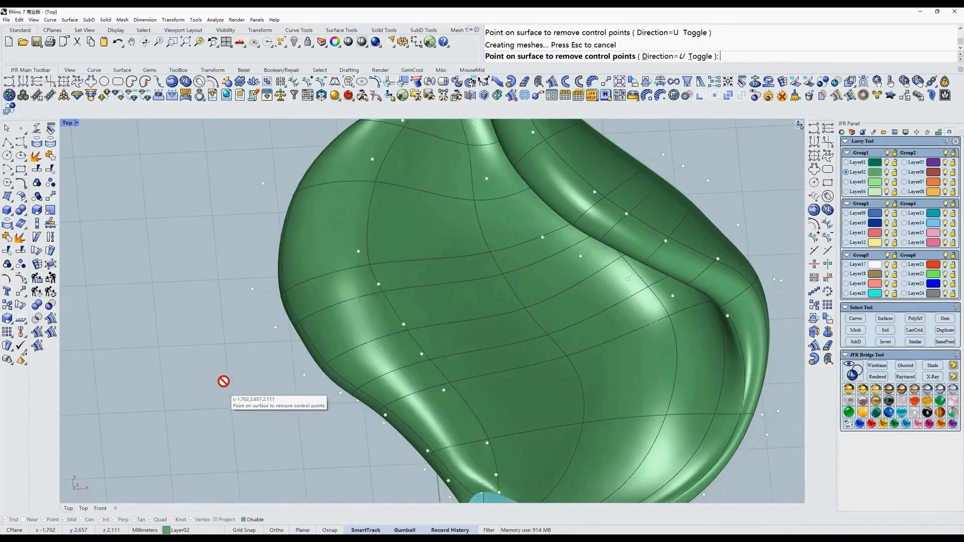
{"action": "left_click", "coordinate": [391, 306]}
Switch the control point removal direction to V and remove the excess rows across the leaf surface.
{"action": "left_click", "coordinate": [657, 57]}
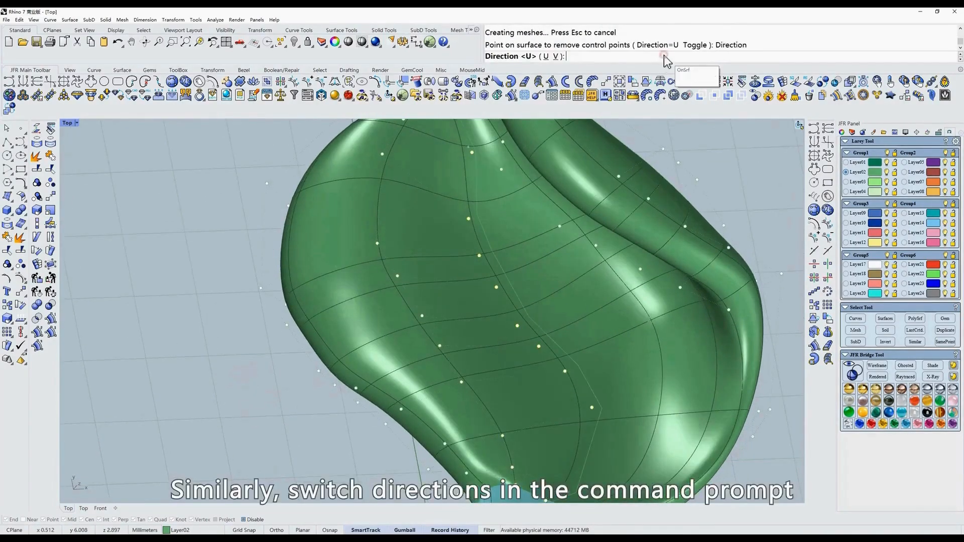
{"action": "left_click", "coordinate": [556, 59]}
{"action": "left_click", "coordinate": [312, 314]}
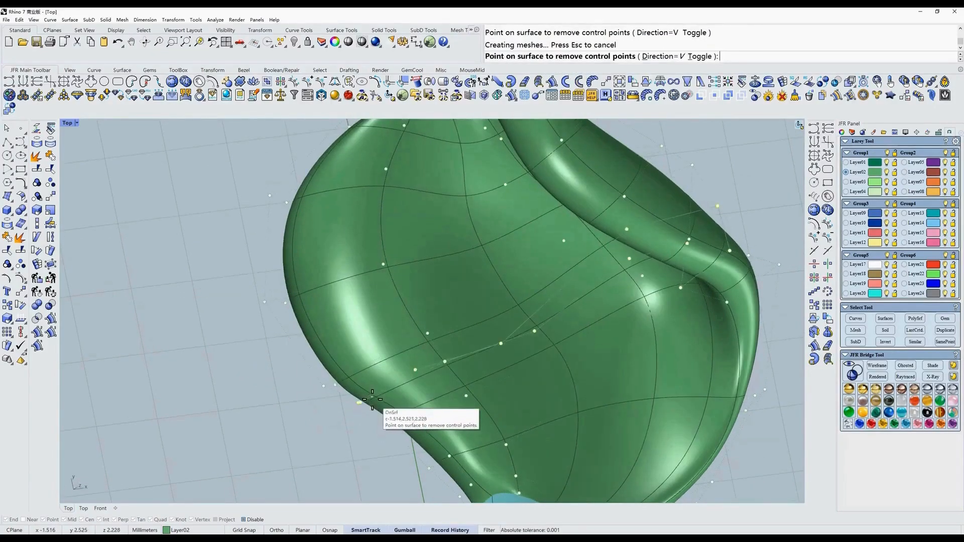
{"action": "left_click", "coordinate": [469, 393]}
{"action": "right_click_drag", "start_coordinate": [449, 351], "coordinate": [423, 333], "text": "ctrl+shift"}
{"action": "key", "text": "space"}
{"action": "scroll", "coordinate": [430, 306], "scroll_direction": "down", "scroll_amount": 5}
{"action": "scroll", "coordinate": [471, 262], "scroll_direction": "up", "scroll_amount": 2}
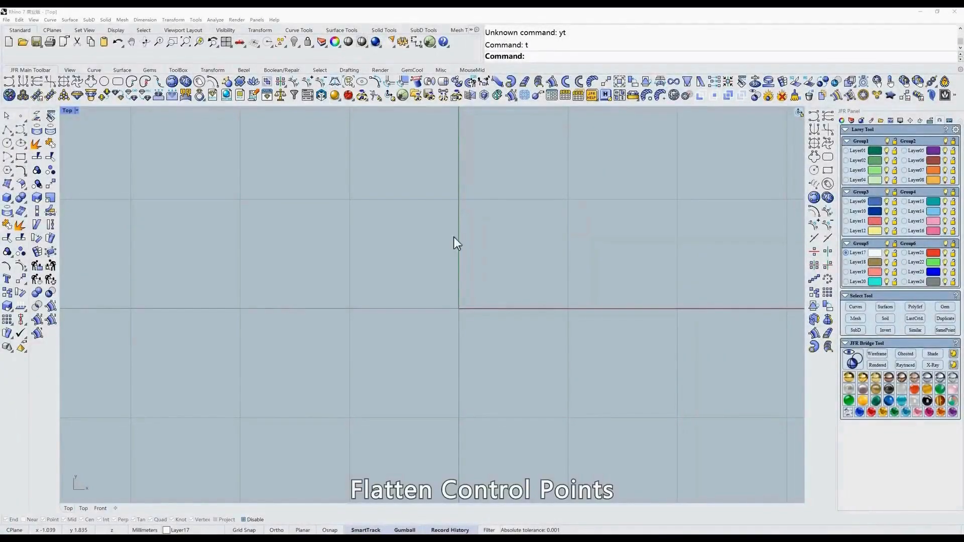
Draw a degree-3 circle with 12 control points centred on the origin and show its control points.
{"action": "scroll", "coordinate": [456, 275], "scroll_direction": "down", "scroll_amount": 8}
{"action": "right_click_drag", "start_coordinate": [472, 277], "coordinate": [450, 276]}
{"action": "type", "text": "o"}
{"action": "key", "text": "space"}
{"action": "key", "text": "F4"}
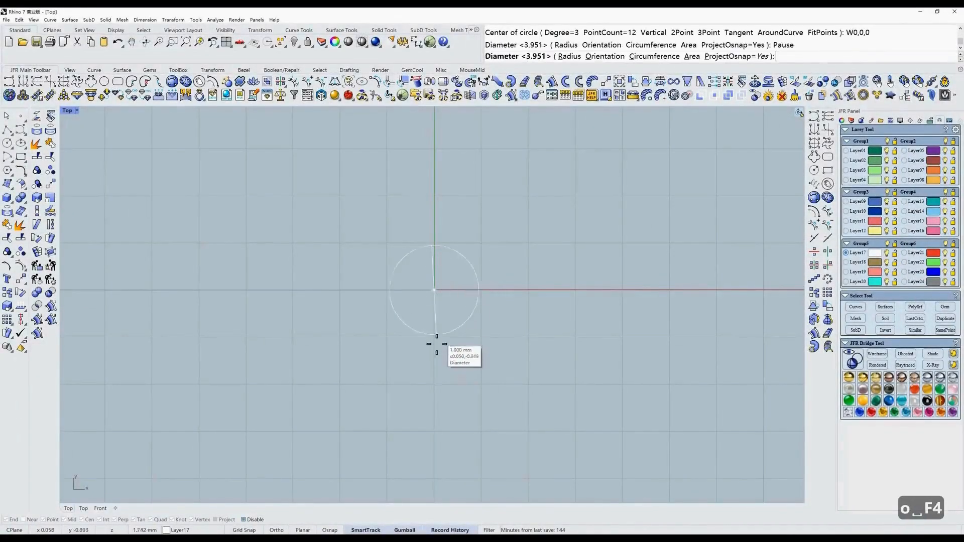
{"action": "left_click", "coordinate": [442, 354]}
{"action": "scroll", "coordinate": [433, 289], "scroll_direction": "up", "scroll_amount": 6}
{"action": "type", "text": "z"}
{"action": "right_click", "coordinate": [417, 284]}
{"action": "right_click_drag", "start_coordinate": [416, 284], "coordinate": [407, 284]}
Raise the circle's control points 5 to 9 vertically in the Right view.
{"action": "left_click_drag", "start_coordinate": [243, 238], "coordinate": [575, 141]}
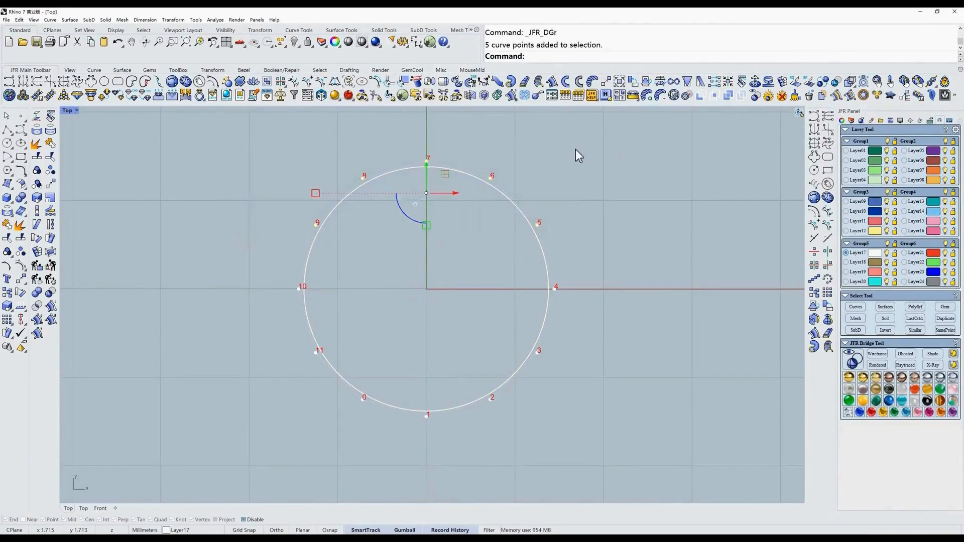
{"action": "type", "text": "r"}
{"action": "key", "text": "space"}
{"action": "left_click_drag", "start_coordinate": [520, 295], "coordinate": [545, 231]}
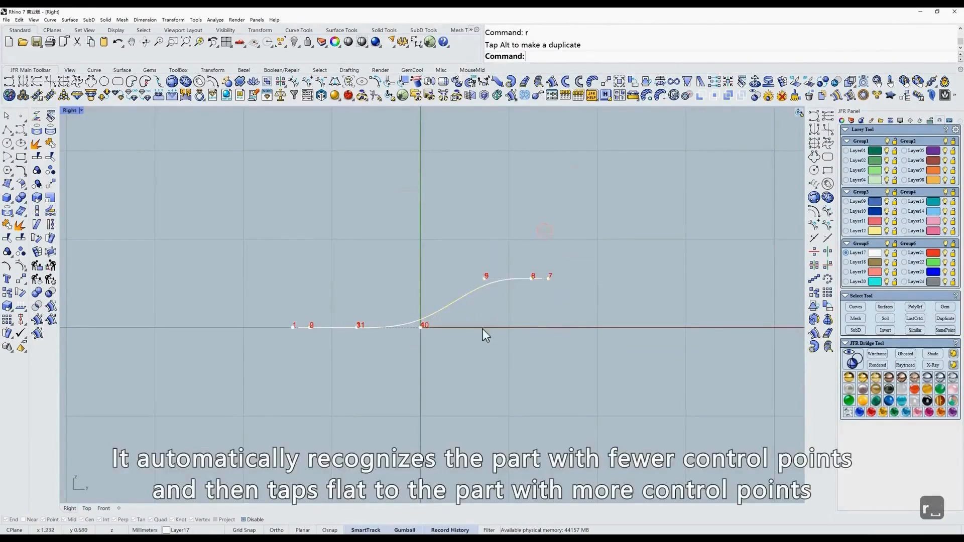
Flatten all 12 control points of the circle in the Right view with Flatten Control Points.
{"action": "right_click_drag", "start_coordinate": [487, 301], "coordinate": [427, 279], "text": "ctrl+shift"}
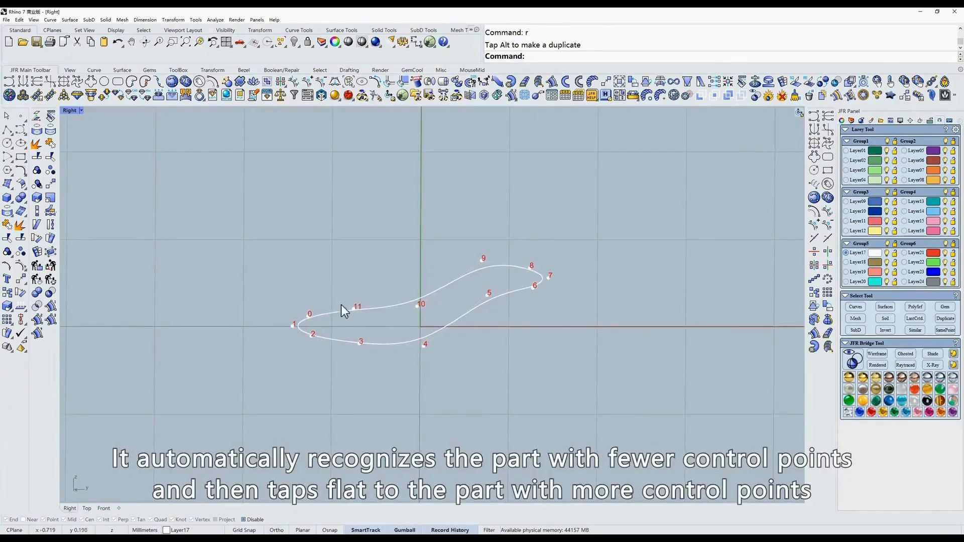
{"action": "right_click_drag", "start_coordinate": [508, 267], "coordinate": [465, 275], "text": "ctrl+shift"}
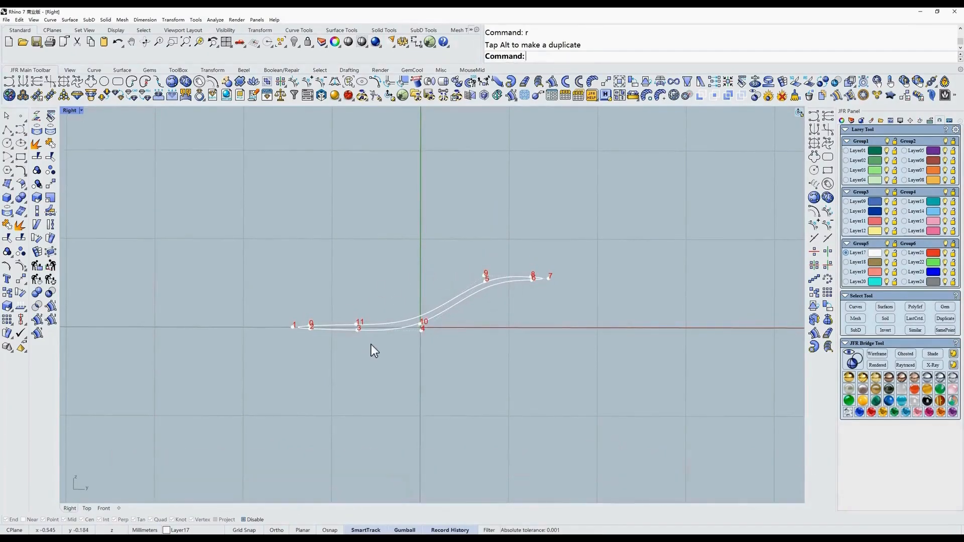
{"action": "type", "text": "r"}
{"action": "key", "text": "space"}
{"action": "left_click_drag", "start_coordinate": [221, 184], "coordinate": [601, 385]}
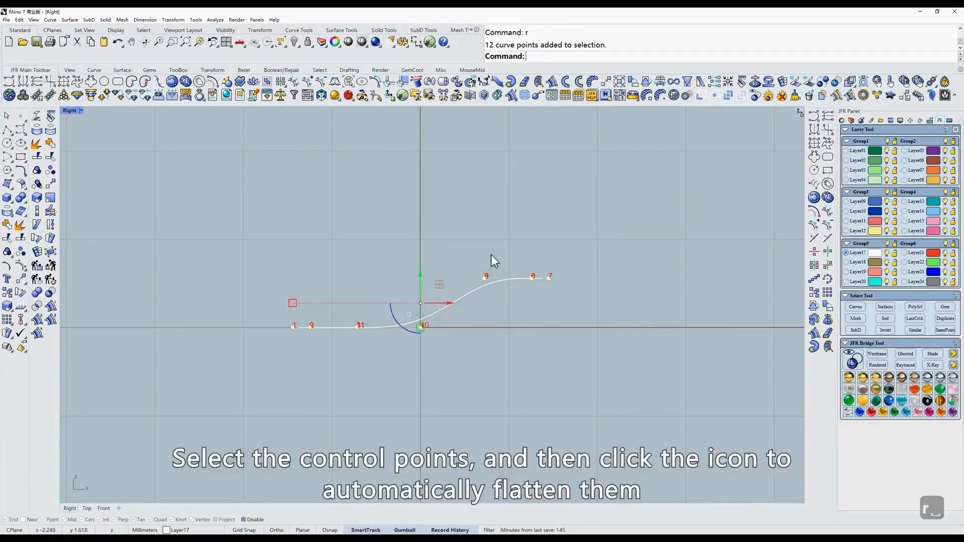
{"action": "left_click", "coordinate": [334, 83]}
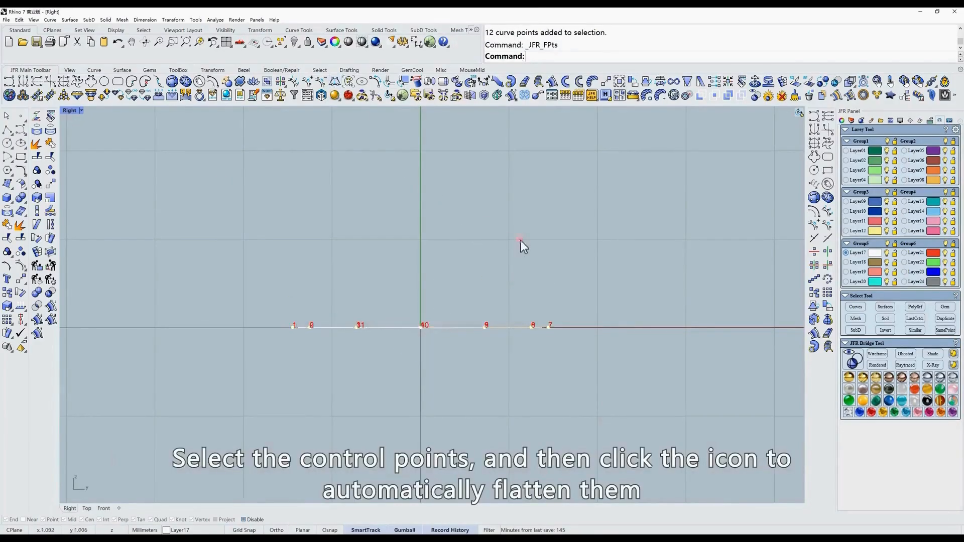
Raise the circle's control points 3 to 11 vertically in the Right view, leaving points 0, 1 and 2.
{"action": "left_click_drag", "start_coordinate": [351, 365], "coordinate": [590, 266]}
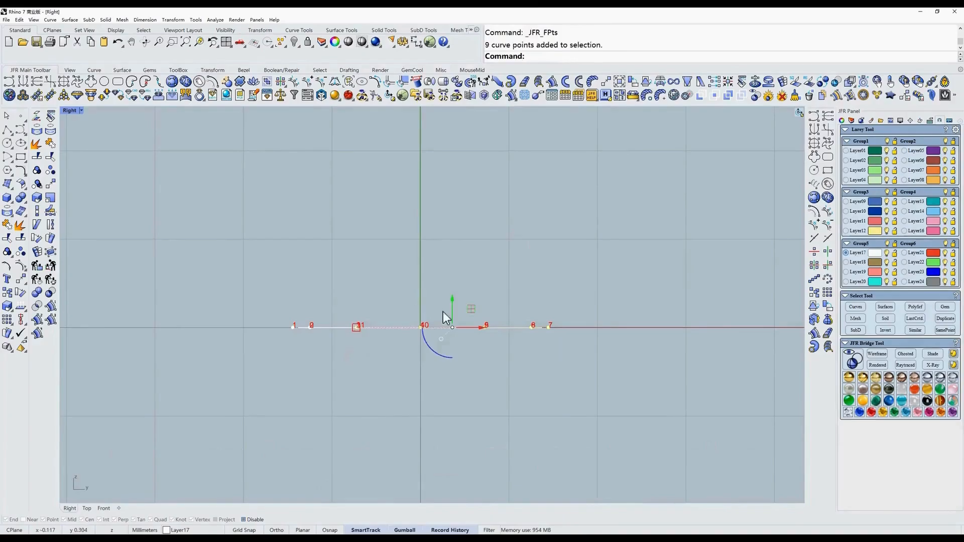
{"action": "left_click_drag", "start_coordinate": [455, 298], "coordinate": [457, 255]}
{"action": "left_click", "coordinate": [455, 292]}
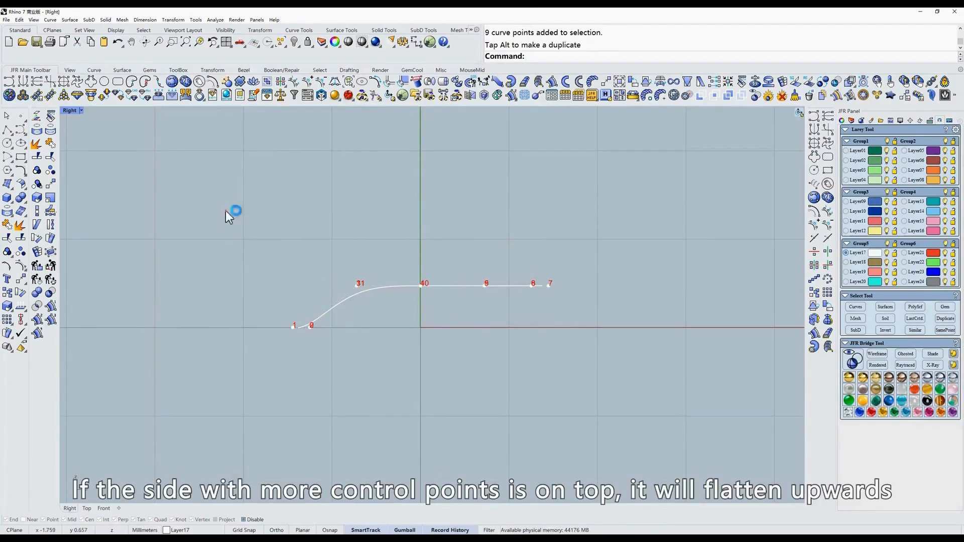
Flatten all 12 control points of the circle with Flatten Control Points and hide the points.
{"action": "left_click_drag", "start_coordinate": [225, 210], "coordinate": [634, 371]}
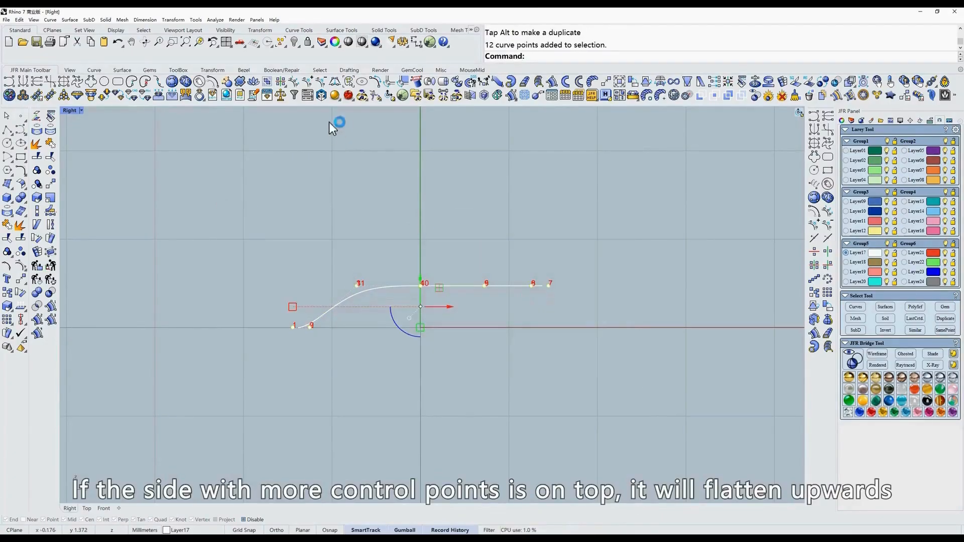
{"action": "left_click", "coordinate": [332, 84]}
{"action": "right_click_drag", "start_coordinate": [477, 240], "coordinate": [469, 294], "text": "ctrl+shift"}
{"action": "key", "text": "Escape"}
{"action": "key", "text": "Escape"}
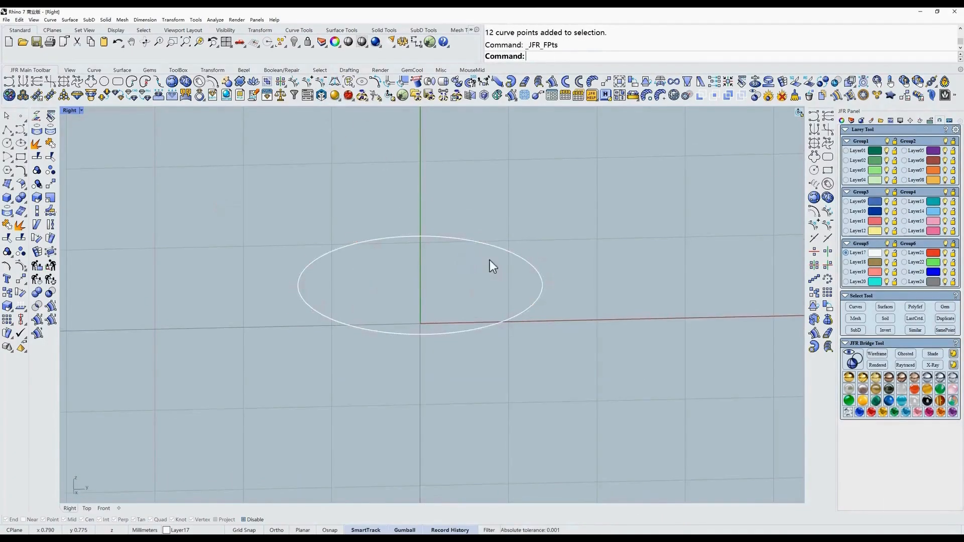
Delete the flattened circle and switch to the Top view.
{"action": "left_click", "coordinate": [364, 321]}
{"action": "key", "text": "alt+e"}
{"action": "key", "text": "alt+d"}
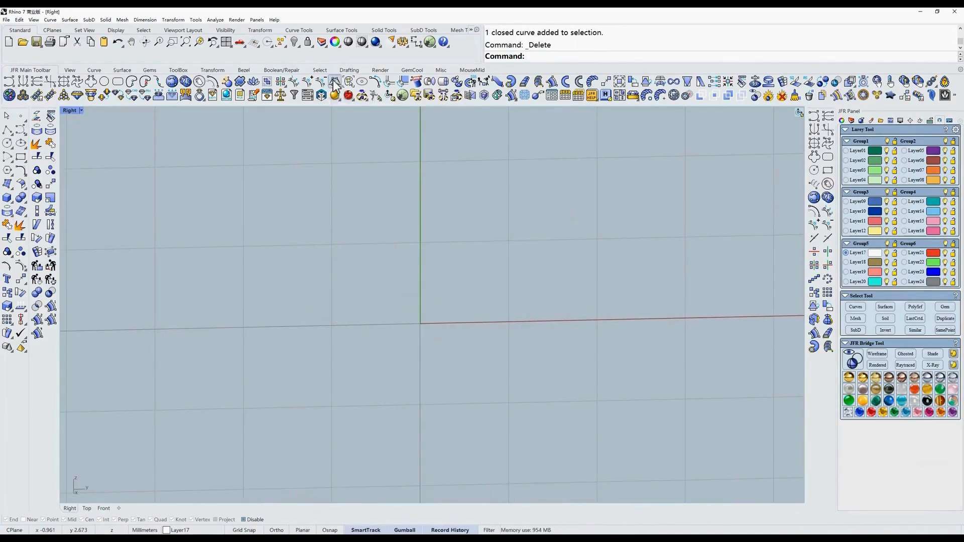
{"action": "type", "text": "t"}
{"action": "key", "text": "Return"}
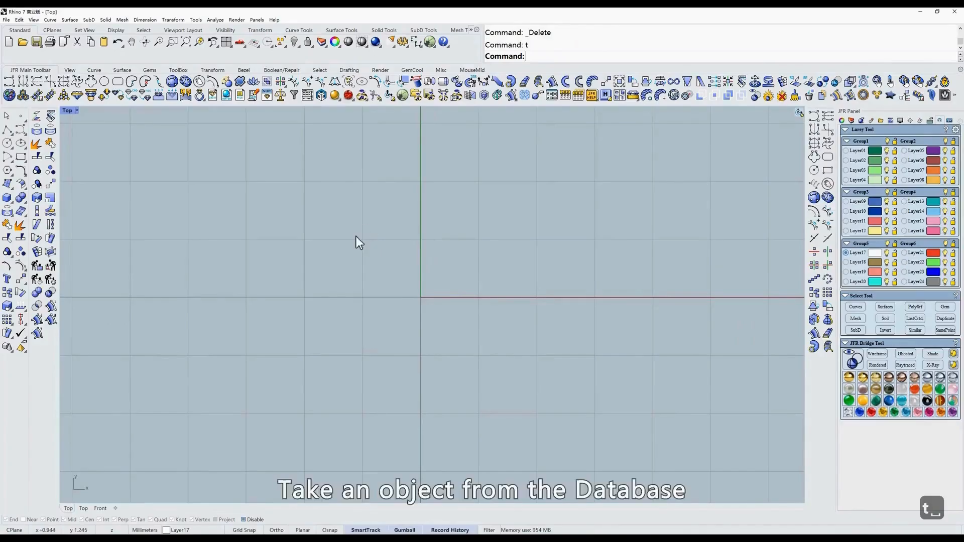
Insert a prong from the Prong category of the JFR database and switch to the Right view.
{"action": "left_click", "coordinate": [242, 98]}
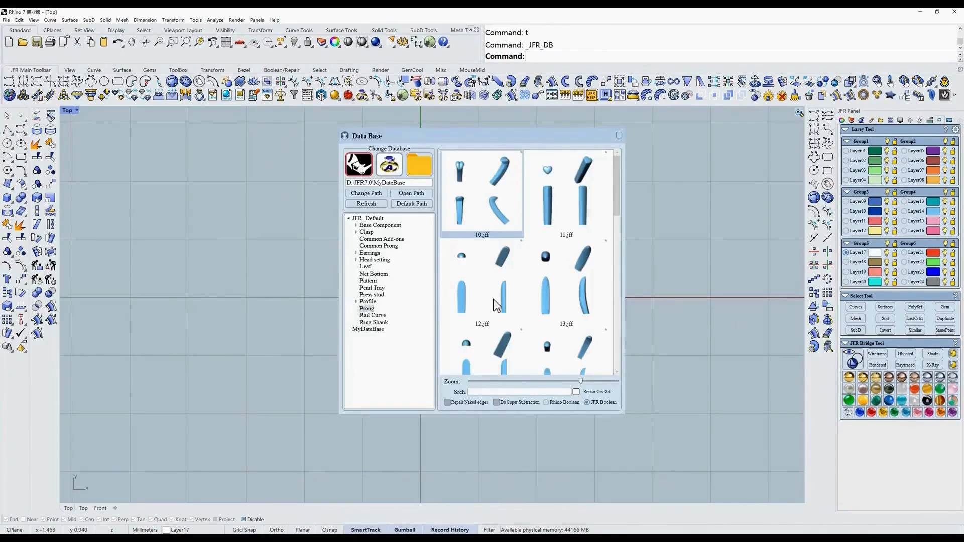
{"action": "left_click_drag", "start_coordinate": [617, 201], "coordinate": [622, 282]}
{"action": "scroll", "coordinate": [561, 278], "scroll_direction": "up", "scroll_amount": 3}
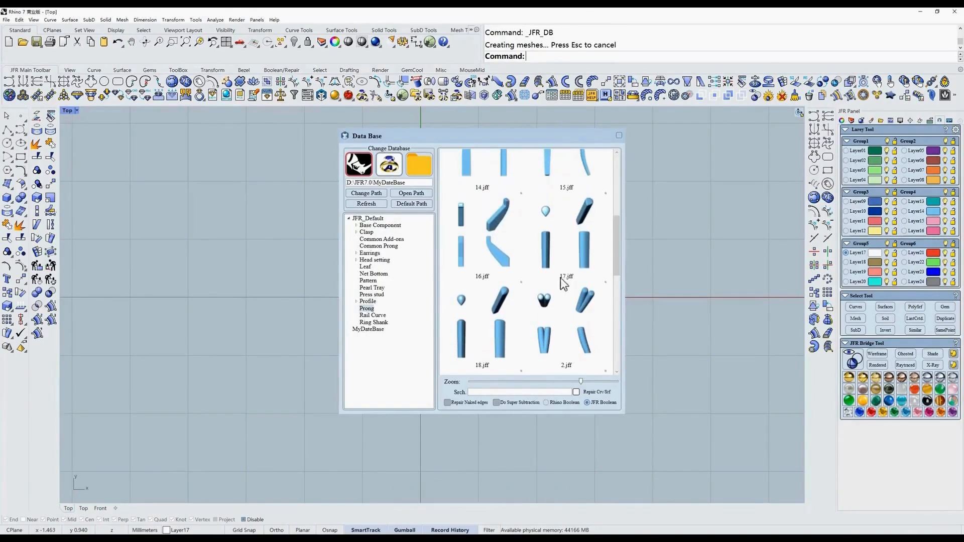
{"action": "double_click", "coordinate": [487, 327]}
{"action": "type", "text": "r"}
{"action": "key", "text": "Return"}
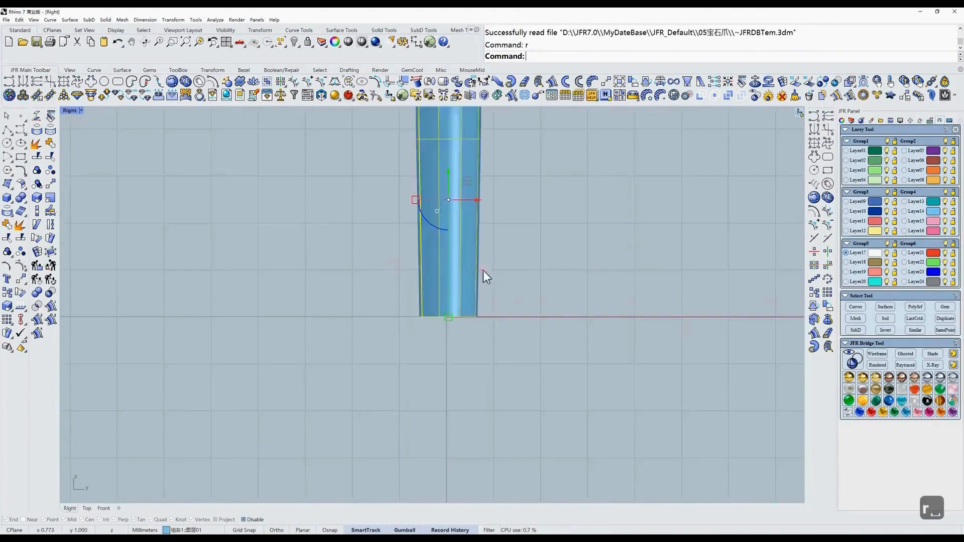
Show the prong's control points and select the eight points of its lowest row.
{"action": "right_click_drag", "start_coordinate": [550, 303], "coordinate": [549, 308]}
{"action": "left_click_drag", "start_coordinate": [545, 306], "coordinate": [402, 345]}
{"action": "type", "text": "z"}
{"action": "key", "text": "space"}
{"action": "left_click_drag", "start_coordinate": [359, 377], "coordinate": [490, 425]}
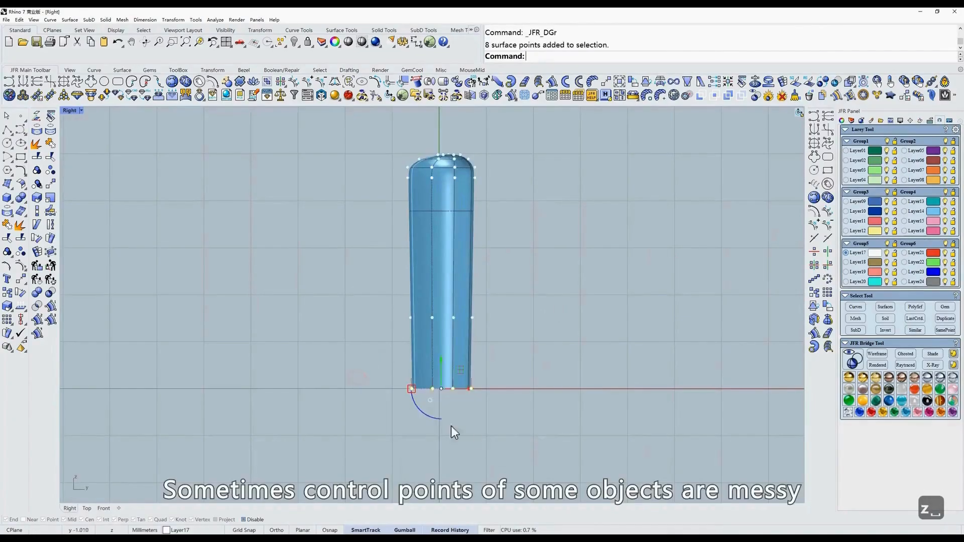
Move the prong's lower control points down and to the left so the end bends into an uneven slant.
{"action": "mouse_move", "coordinate": [406, 412]}
{"action": "left_mouse_down"}
{"action": "mouse_move", "coordinate": [469, 383]}
{"action": "mouse_move", "coordinate": [423, 405]}
{"action": "mouse_move", "coordinate": [489, 403]}
{"action": "mouse_move", "coordinate": [410, 411]}
{"action": "left_mouse_up"}
{"action": "left_click_drag", "start_coordinate": [371, 440], "coordinate": [393, 421]}
{"action": "left_click", "coordinate": [430, 413]}
{"action": "right_click_drag", "start_coordinate": [409, 409], "coordinate": [403, 381]}
{"action": "scroll", "coordinate": [439, 367], "scroll_direction": "up", "scroll_amount": 4}
{"action": "scroll", "coordinate": [403, 381], "scroll_direction": "down", "scroll_amount": 2}
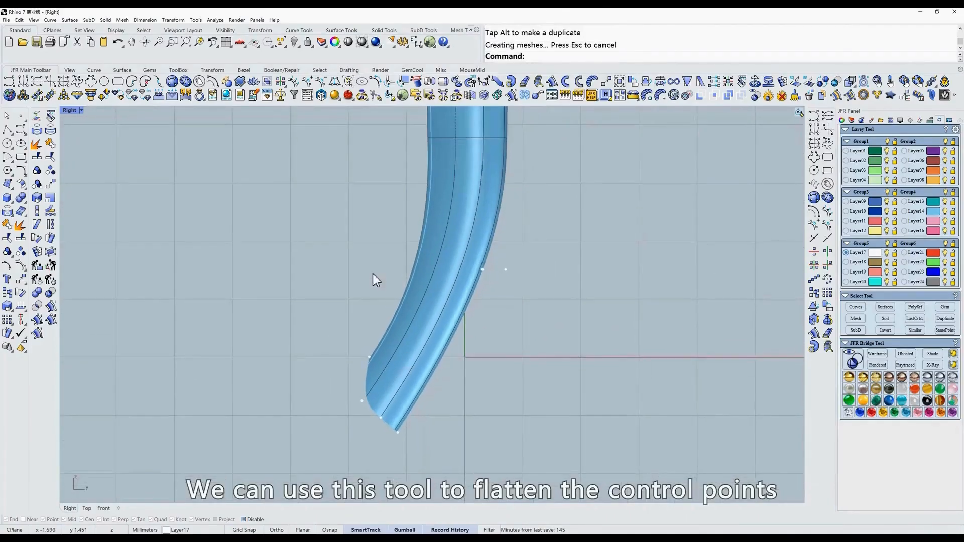
Flatten the control points at the prong's lower end onto a slanted line through its leftmost end point.
{"action": "right_click", "coordinate": [335, 82]}
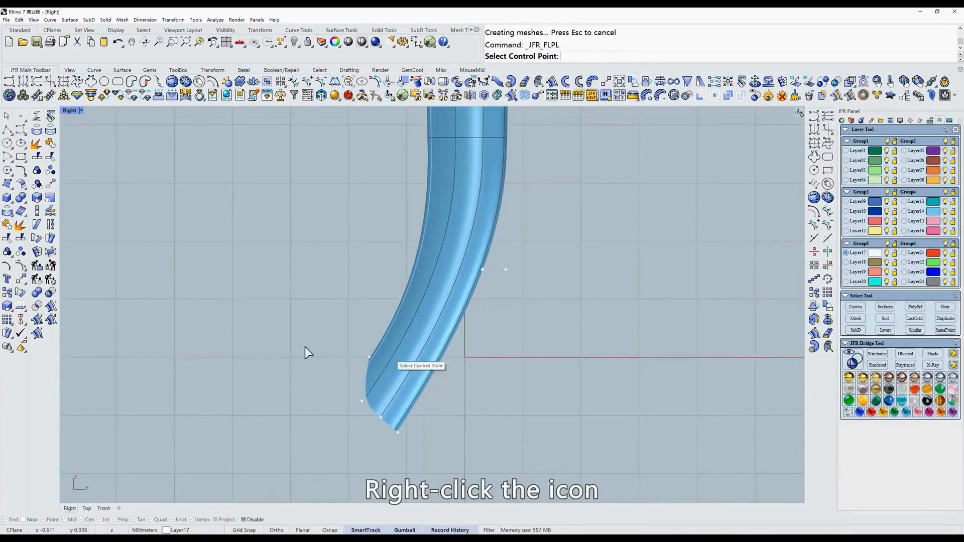
{"action": "left_click_drag", "start_coordinate": [286, 334], "coordinate": [505, 471]}
{"action": "right_click", "coordinate": [505, 471]}
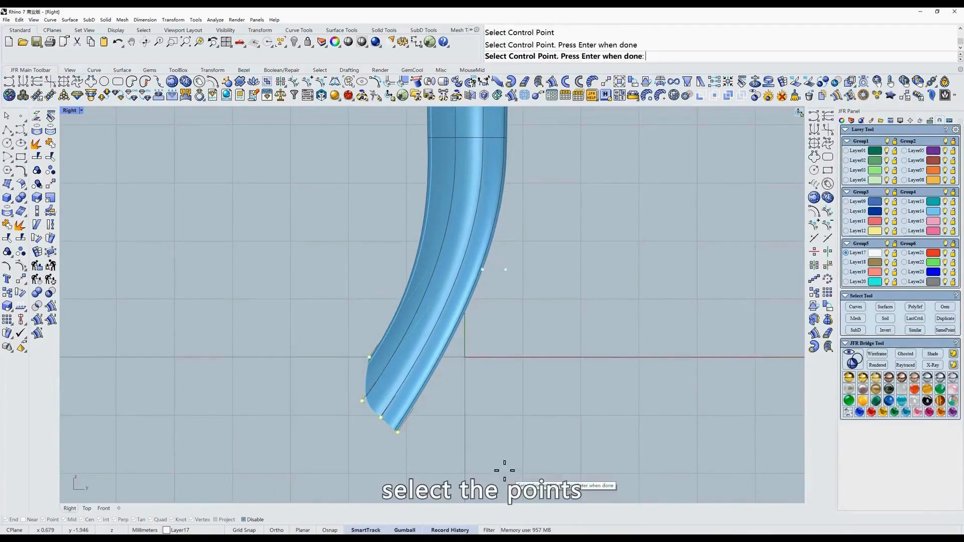
{"action": "left_click", "coordinate": [368, 357]}
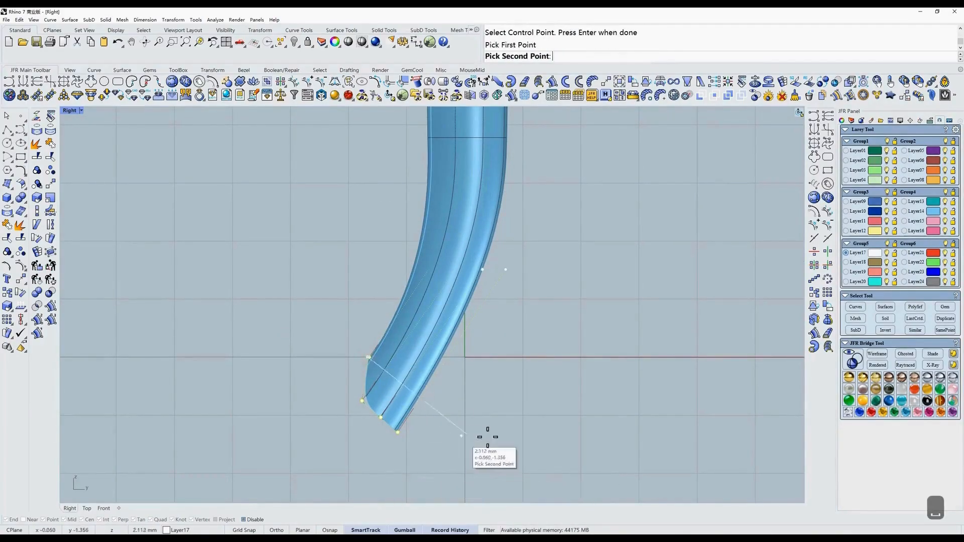
{"action": "left_click", "coordinate": [460, 428]}
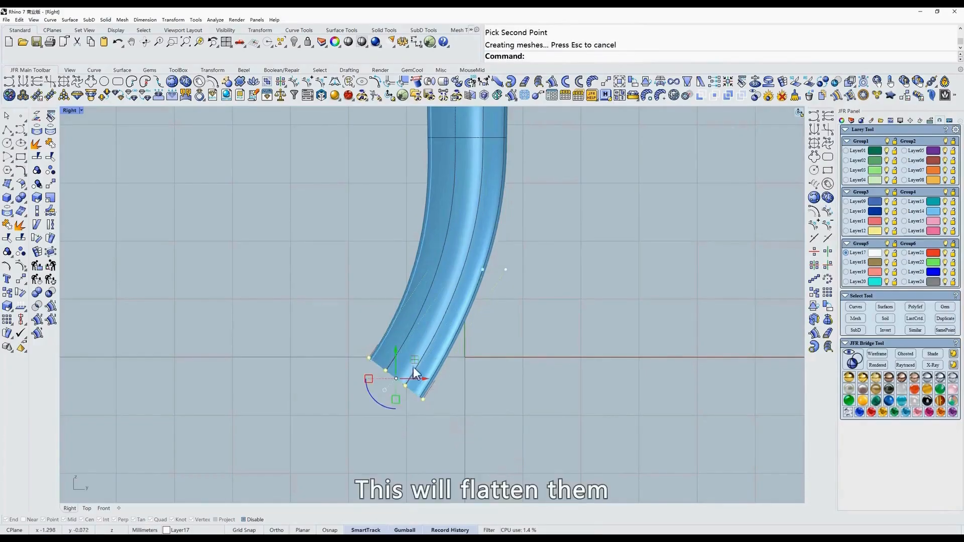
{"action": "right_click_drag", "start_coordinate": [422, 350], "coordinate": [447, 364]}
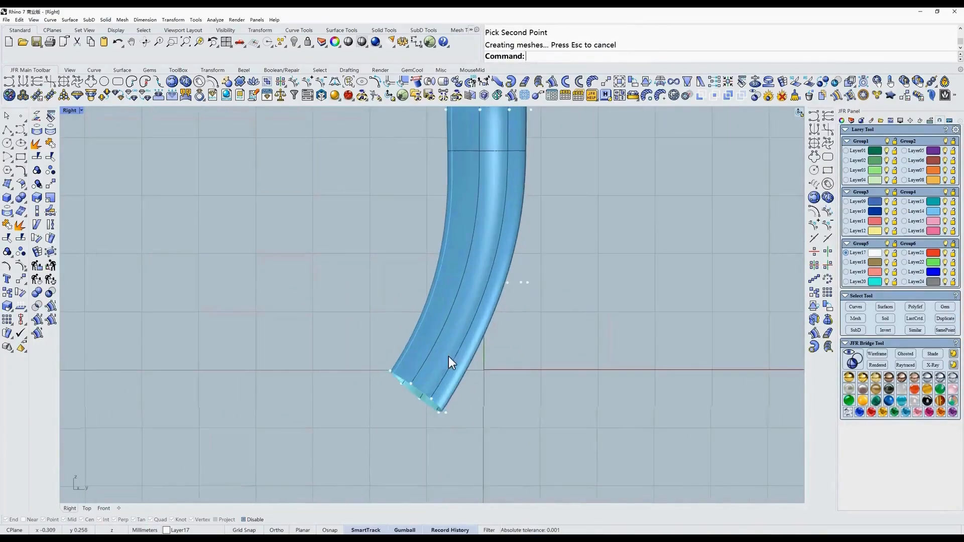
Hide the prong's control points and close its open lower end with Cap Planar Holes.
{"action": "key", "text": "Escape"}
{"action": "left_click", "coordinate": [462, 347]}
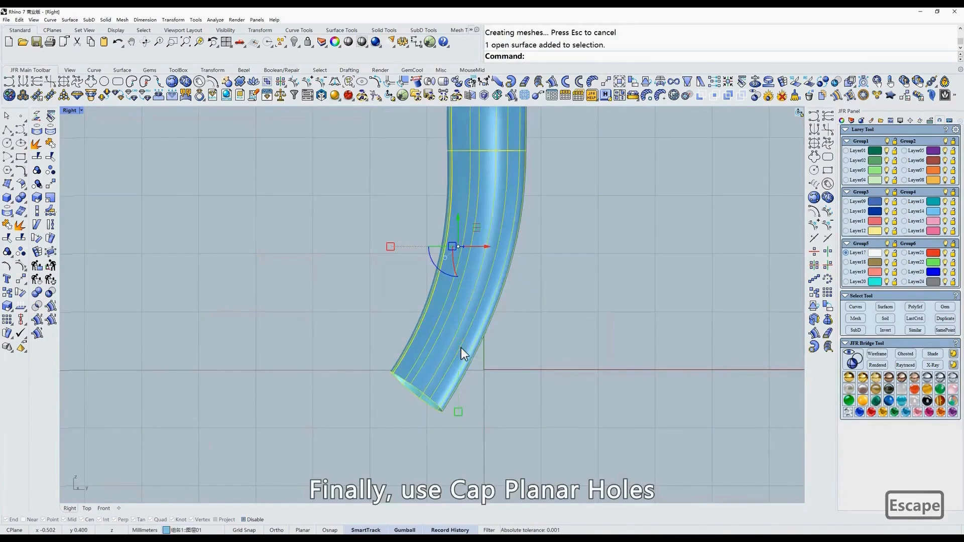
{"action": "type", "text": "jg"}
{"action": "key", "text": "space"}
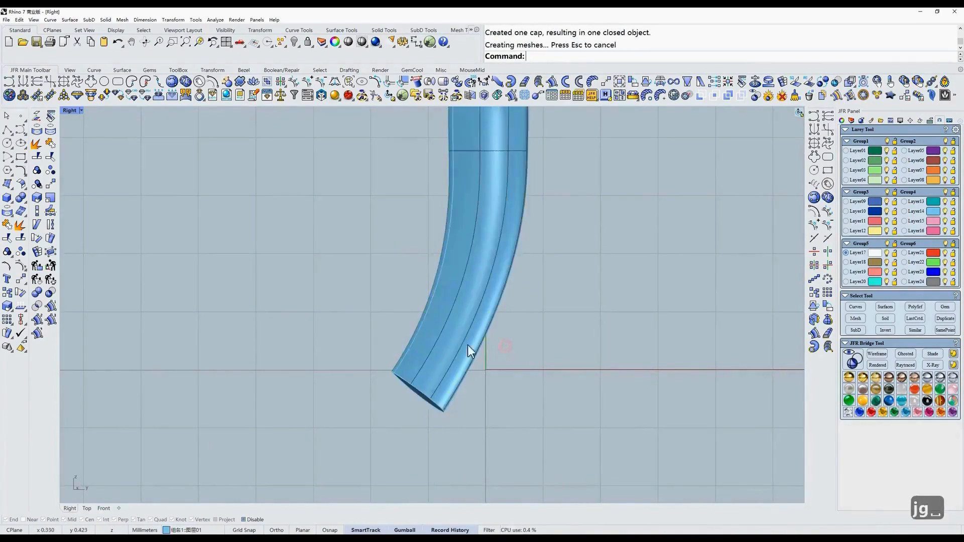
{"action": "mouse_move", "coordinate": [468, 345]}
{"action": "right_mouse_down"}
{"action": "mouse_move", "coordinate": [500, 319]}
{"action": "mouse_move", "coordinate": [486, 344]}
{"action": "right_mouse_up"}
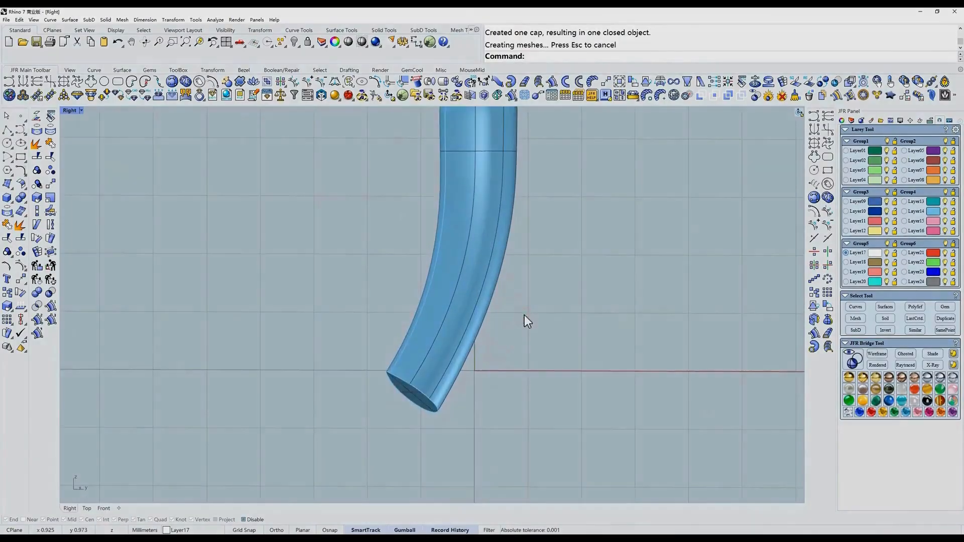
Show the control points of the wavy open surface in the Top view.
{"action": "key", "text": "F12"}
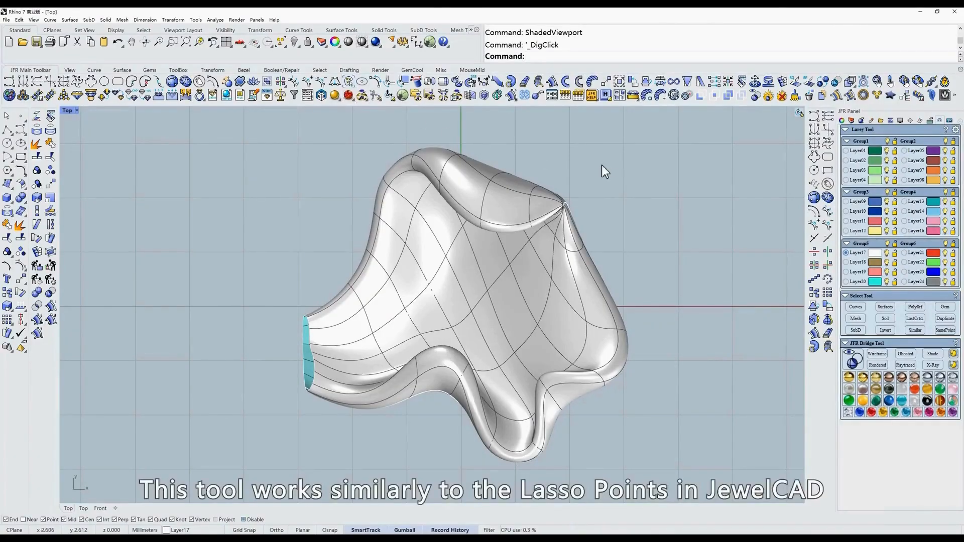
{"action": "left_click", "coordinate": [437, 295]}
{"action": "type", "text": "z"}
{"action": "key", "text": "space"}
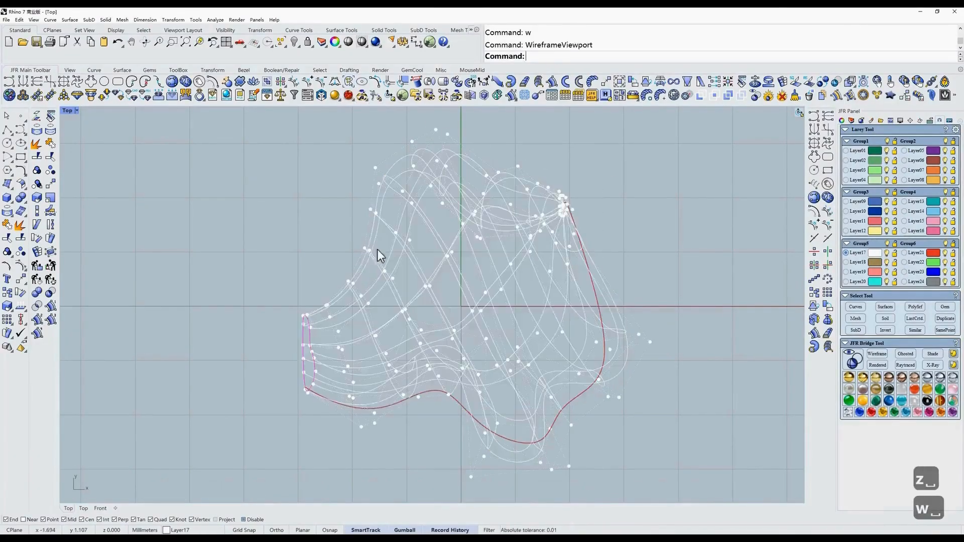
Try Lasso Points on the control points along the surface's upper-left edge and clear the selection.
{"action": "left_click", "coordinate": [350, 88]}
{"action": "mouse_move", "coordinate": [358, 153]}
{"action": "left_mouse_down"}
{"action": "mouse_move", "coordinate": [444, 237]}
{"action": "mouse_move", "coordinate": [410, 342]}
{"action": "mouse_move", "coordinate": [328, 248]}
{"action": "mouse_move", "coordinate": [387, 204]}
{"action": "left_mouse_up"}
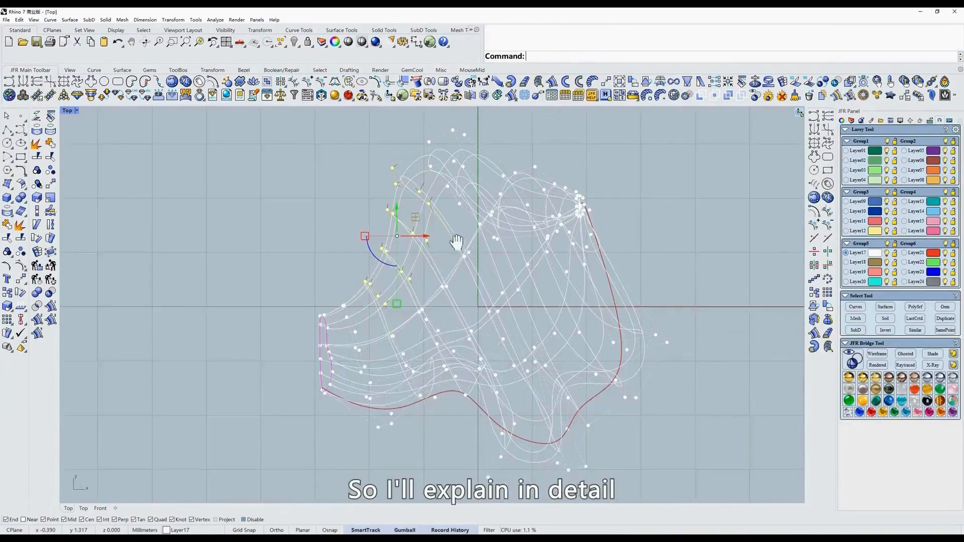
{"action": "right_click_drag", "start_coordinate": [372, 290], "coordinate": [363, 258]}
{"action": "key", "text": "Escape"}
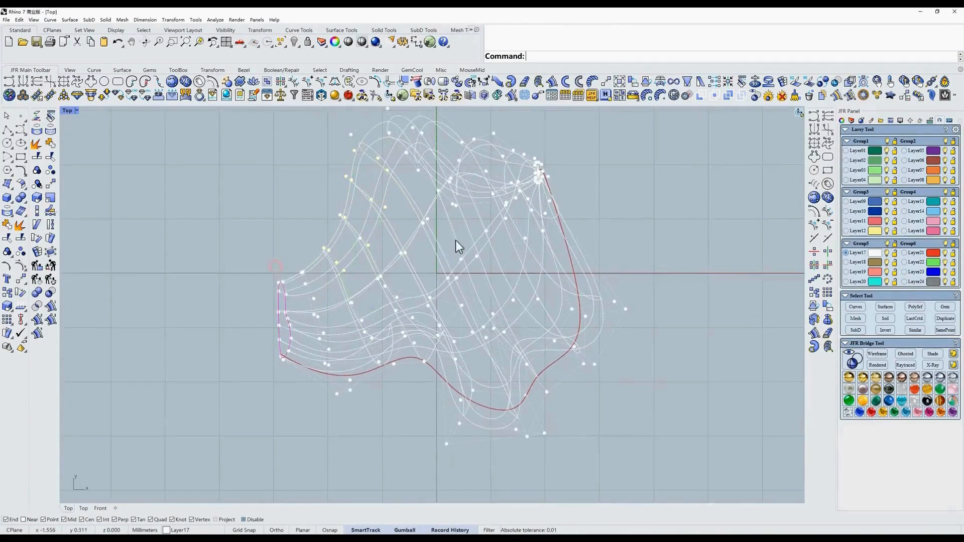
Lasso-select the three rows of control points at the surface's left open end and shift them slightly left in shaded display.
{"action": "right_click_drag", "start_coordinate": [456, 240], "coordinate": [492, 137], "text": "ctrl+shift"}
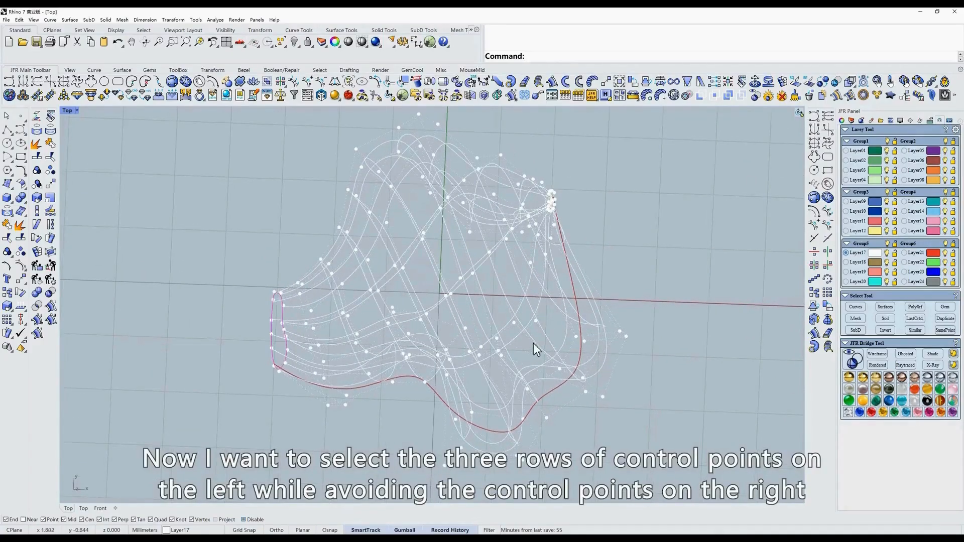
{"action": "right_click_drag", "start_coordinate": [534, 342], "coordinate": [426, 255], "text": "ctrl+shift"}
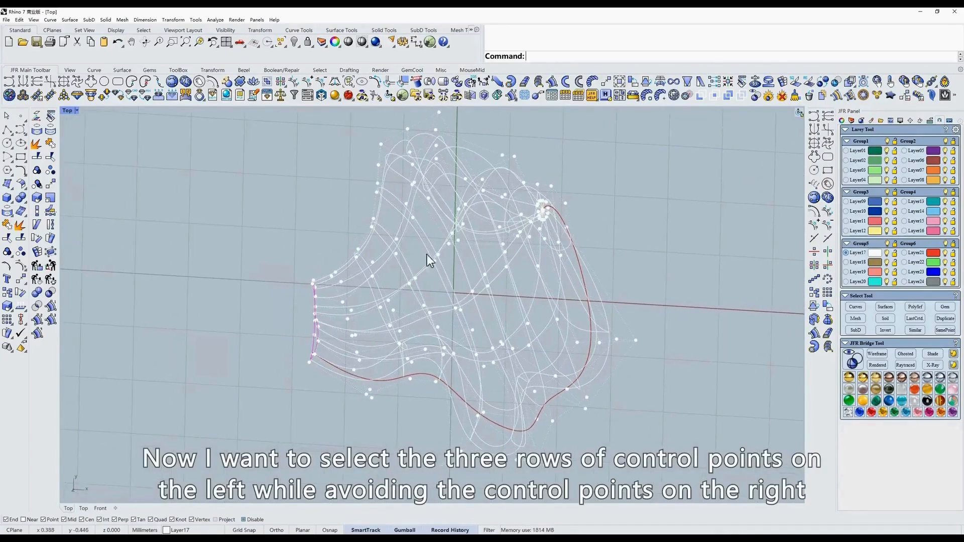
{"action": "left_click", "coordinate": [346, 95]}
{"action": "mouse_move", "coordinate": [325, 228]}
{"action": "left_mouse_down"}
{"action": "mouse_move", "coordinate": [380, 255]}
{"action": "mouse_move", "coordinate": [424, 346]}
{"action": "mouse_move", "coordinate": [364, 444]}
{"action": "mouse_move", "coordinate": [302, 372]}
{"action": "left_mouse_up"}
{"action": "mouse_move", "coordinate": [500, 319]}
{"action": "right_mouse_down", "text": "ctrl+shift"}
{"action": "mouse_move", "coordinate": [496, 294]}
{"action": "mouse_move", "coordinate": [521, 318]}
{"action": "mouse_move", "coordinate": [441, 301]}
{"action": "mouse_move", "coordinate": [418, 257]}
{"action": "right_mouse_up", "text": "ctrl+shift"}
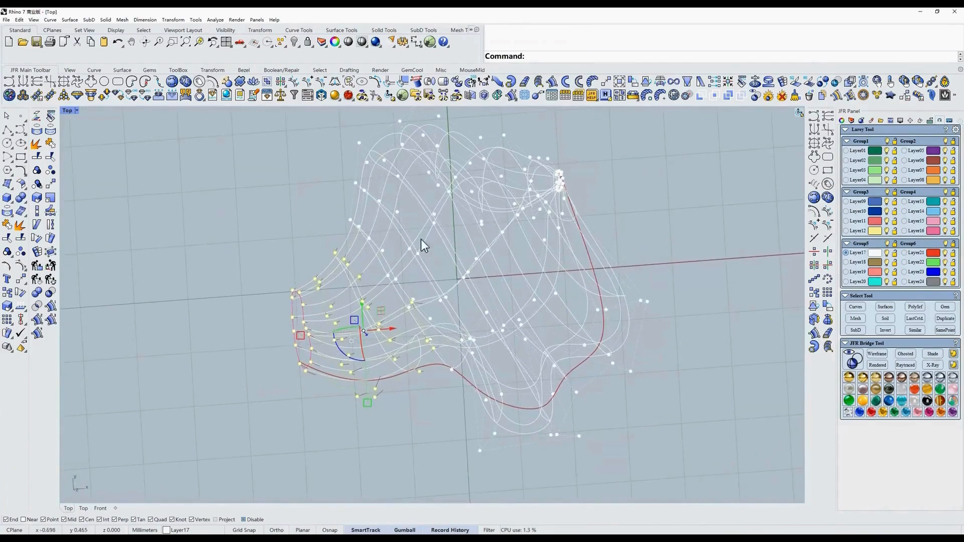
{"action": "right_click_drag", "start_coordinate": [507, 221], "coordinate": [507, 230]}
{"action": "type", "text": "s"}
{"action": "key", "text": "space"}
{"action": "left_click_drag", "start_coordinate": [381, 321], "coordinate": [373, 321]}
Lasso around the surface's control points again and compare the result in wireframe and shaded display.
{"action": "scroll", "coordinate": [372, 321], "scroll_direction": "down", "scroll_amount": 6}
{"action": "left_click", "coordinate": [349, 82]}
{"action": "mouse_move", "coordinate": [327, 153]}
{"action": "left_mouse_down"}
{"action": "mouse_move", "coordinate": [545, 306]}
{"action": "mouse_move", "coordinate": [417, 219]}
{"action": "left_mouse_up"}
{"action": "mouse_move", "coordinate": [417, 219]}
{"action": "right_mouse_down", "text": "ctrl+shift"}
{"action": "mouse_move", "coordinate": [463, 243]}
{"action": "mouse_move", "coordinate": [489, 284]}
{"action": "right_mouse_up", "text": "ctrl+shift"}
{"action": "type", "text": "w"}
{"action": "key", "text": "space"}
{"action": "type", "text": "s"}
{"action": "key", "text": "space"}
Undo the last two changes to the surface, clear the control point selection and return to wireframe display.
{"action": "key", "text": "ctrl+z"}
{"action": "key", "text": "ctrl+z"}
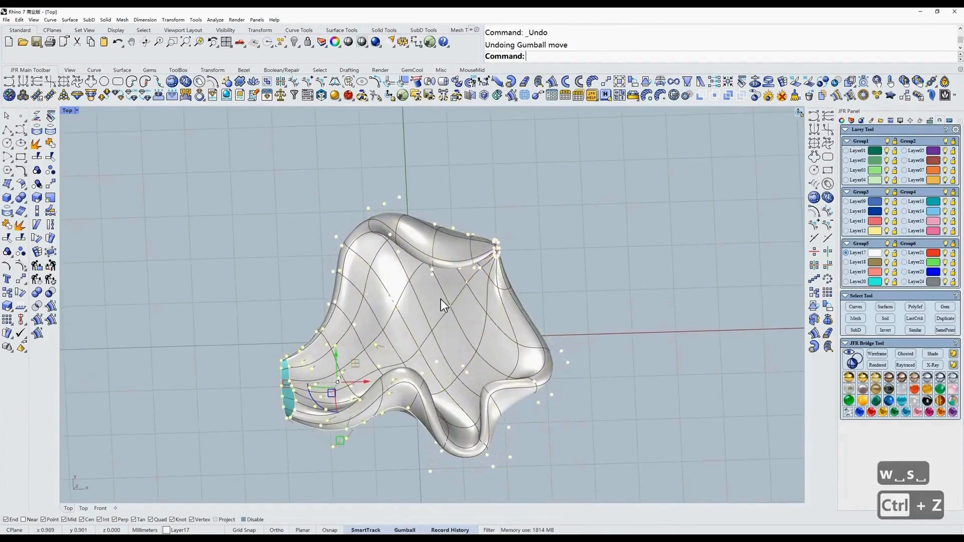
{"action": "left_click", "coordinate": [264, 223]}
{"action": "right_click_drag", "start_coordinate": [332, 261], "coordinate": [373, 197]}
{"action": "type", "text": "w"}
{"action": "key", "text": "space"}
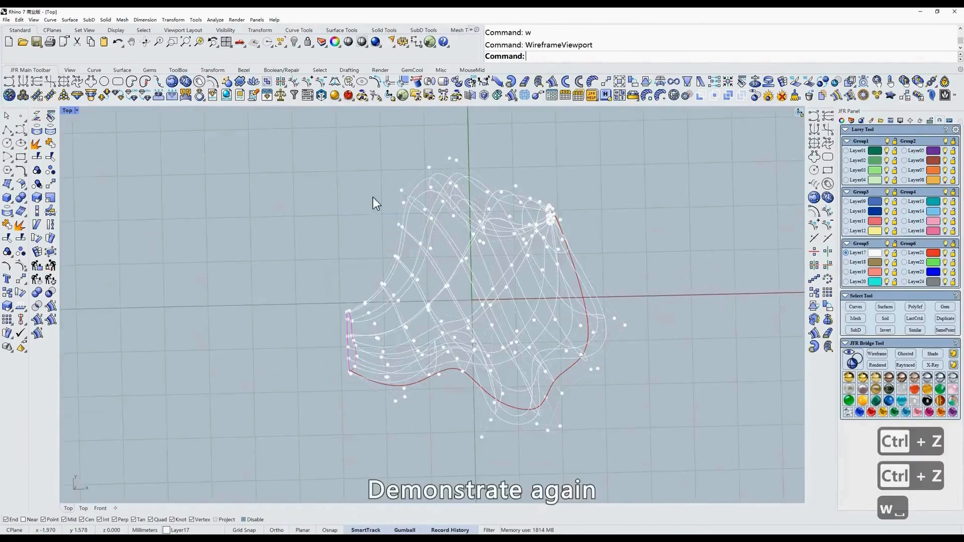
Lasso-select the control points at the surface's left open end with Lasso Points.
{"action": "left_click", "coordinate": [349, 81]}
{"action": "scroll", "coordinate": [408, 321], "scroll_direction": "up", "scroll_amount": 2}
{"action": "right_click_drag", "start_coordinate": [433, 289], "coordinate": [428, 303], "text": "ctrl+shift"}
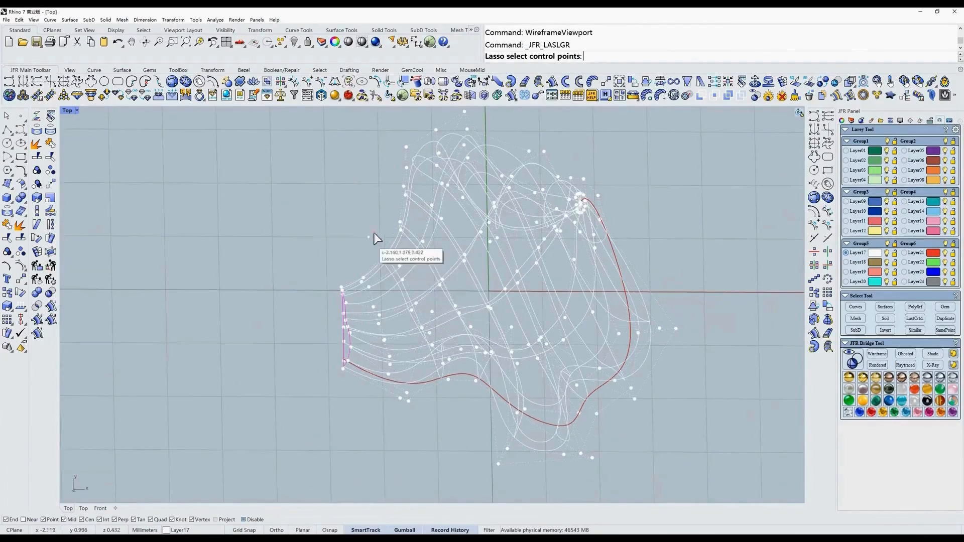
{"action": "mouse_move", "coordinate": [372, 235]}
{"action": "left_mouse_down"}
{"action": "mouse_move", "coordinate": [455, 332]}
{"action": "mouse_move", "coordinate": [170, 220]}
{"action": "mouse_move", "coordinate": [372, 236]}
{"action": "left_mouse_up"}
{"action": "mouse_move", "coordinate": [417, 278]}
{"action": "right_mouse_down", "text": "ctrl+shift"}
{"action": "mouse_move", "coordinate": [435, 287]}
{"action": "mouse_move", "coordinate": [446, 257]}
{"action": "right_mouse_up", "text": "ctrl+shift"}
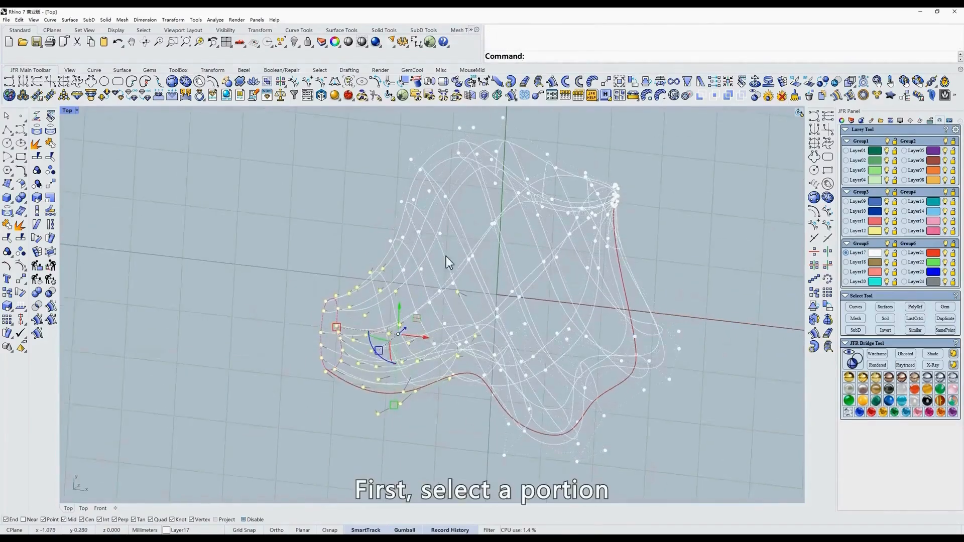
Invert the control point selection by lassoing around the surface, and inspect it in shaded and wireframe display.
{"action": "scroll", "coordinate": [486, 230], "scroll_direction": "down", "scroll_amount": 5}
{"action": "scroll", "coordinate": [501, 233], "scroll_direction": "up", "scroll_amount": 5}
{"action": "right_click_drag", "start_coordinate": [502, 233], "coordinate": [441, 288]}
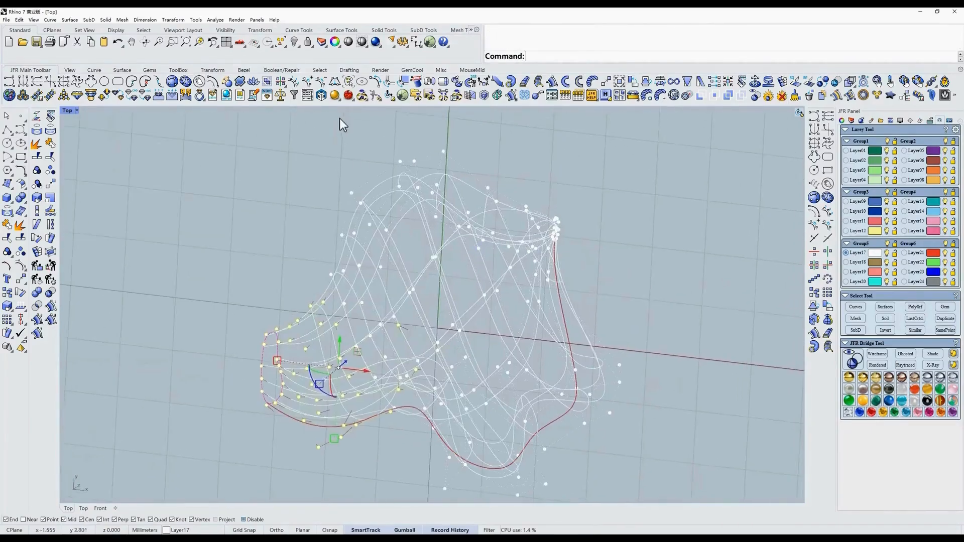
{"action": "left_click", "coordinate": [349, 83]}
{"action": "mouse_move", "coordinate": [323, 172]}
{"action": "left_mouse_down"}
{"action": "mouse_move", "coordinate": [254, 401]}
{"action": "mouse_move", "coordinate": [347, 120]}
{"action": "left_mouse_up"}
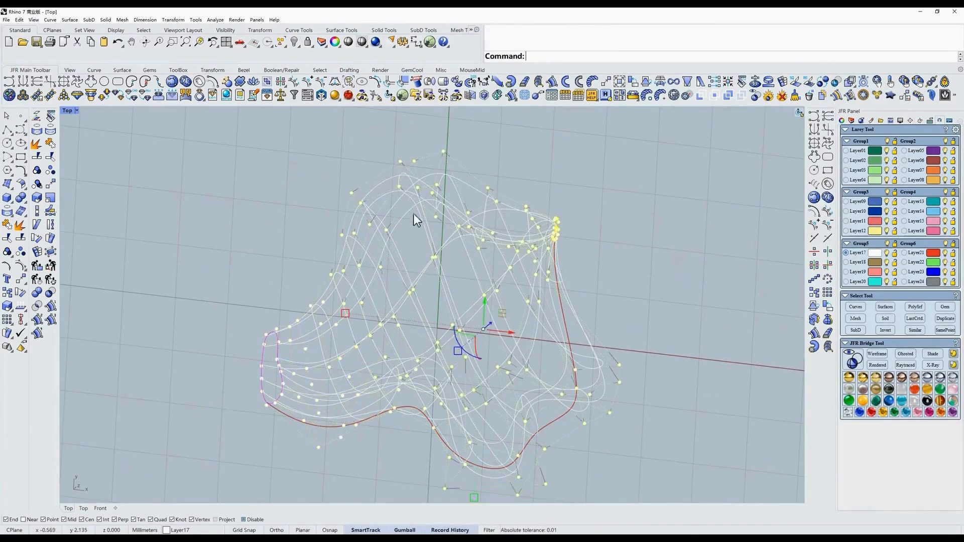
{"action": "mouse_move", "coordinate": [414, 213]}
{"action": "right_mouse_down", "text": "ctrl+shift"}
{"action": "mouse_move", "coordinate": [456, 262]}
{"action": "mouse_move", "coordinate": [526, 266]}
{"action": "right_mouse_up", "text": "ctrl+shift"}
{"action": "type", "text": "s"}
{"action": "key", "text": "space"}
{"action": "mouse_move", "coordinate": [447, 270]}
{"action": "right_mouse_down", "text": "ctrl+shift"}
{"action": "mouse_move", "coordinate": [468, 297]}
{"action": "mouse_move", "coordinate": [494, 296]}
{"action": "mouse_move", "coordinate": [478, 276]}
{"action": "right_mouse_up", "text": "ctrl+shift"}
{"action": "type", "text": "w"}
{"action": "key", "text": "space"}
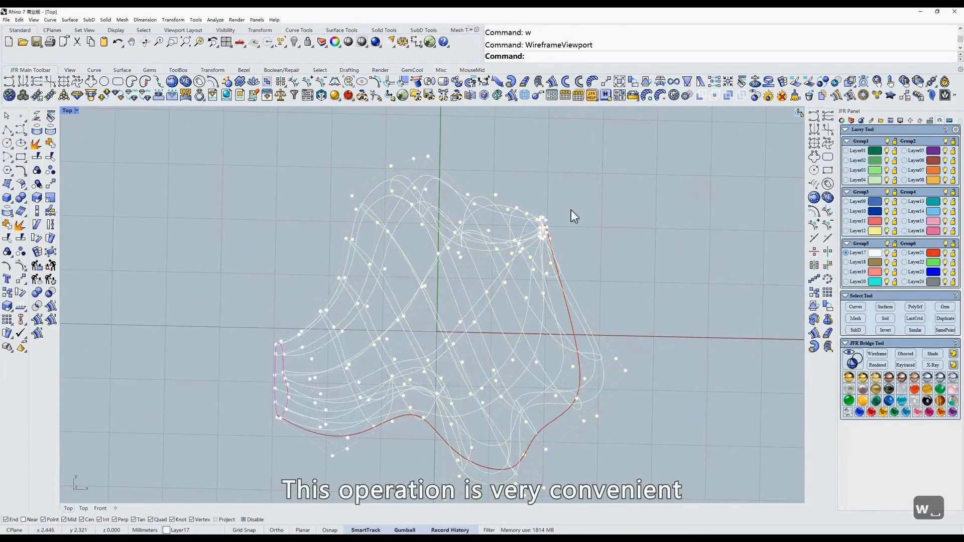
Frame-select the control points at the surface's left open end in the Top view and return to shaded display.
{"action": "type", "text": "t"}
{"action": "key", "text": "space"}
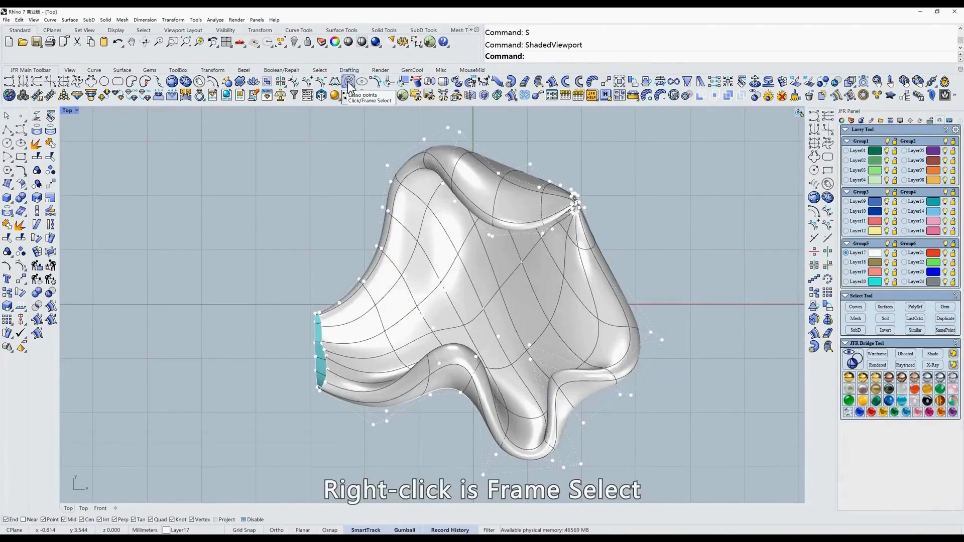
{"action": "right_click", "coordinate": [349, 86]}
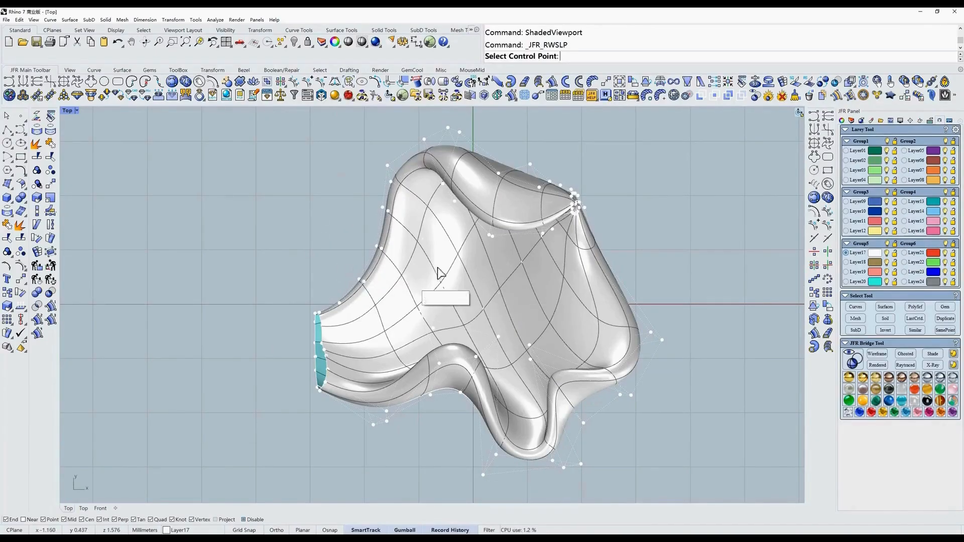
{"action": "type", "text": "w"}
{"action": "key", "text": "Return"}
{"action": "mouse_move", "coordinate": [322, 287]}
{"action": "left_mouse_down"}
{"action": "mouse_move", "coordinate": [383, 422]}
{"action": "mouse_move", "coordinate": [411, 377]}
{"action": "left_mouse_up"}
{"action": "type", "text": "s"}
{"action": "key", "text": "space"}
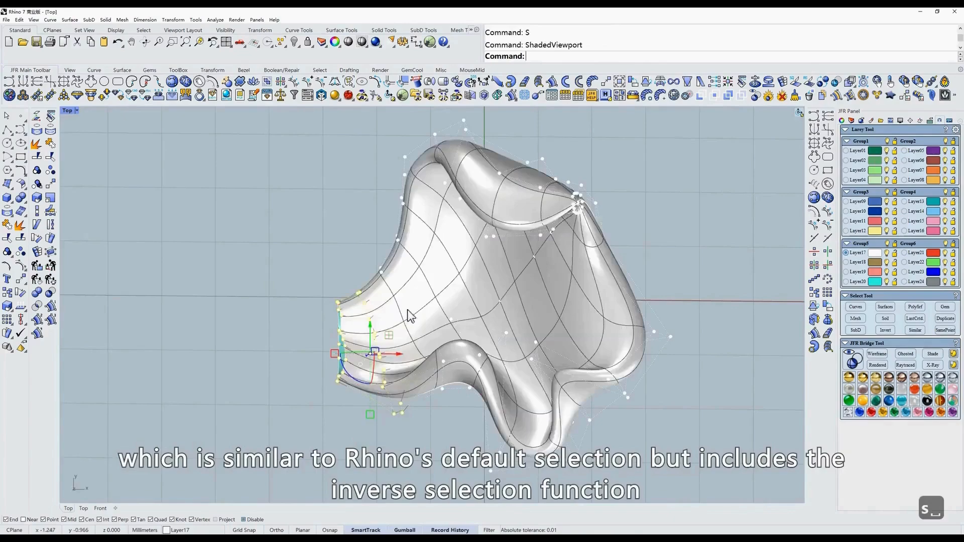
Invert the control point selection by framing the whole surface with the frame-select tool, and inspect it from another angle.
{"action": "right_click_drag", "start_coordinate": [408, 312], "coordinate": [384, 281], "text": "ctrl+shift"}
{"action": "left_click", "coordinate": [349, 82]}
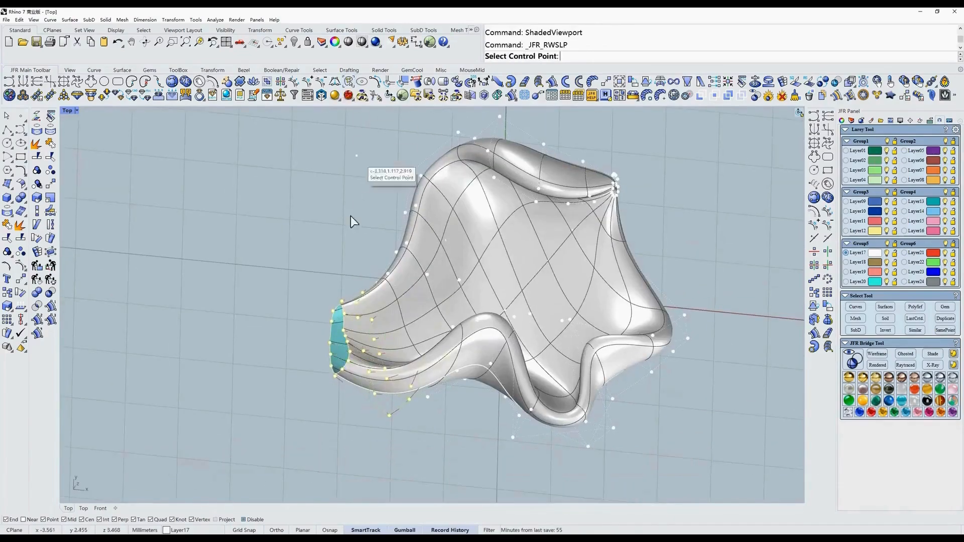
{"action": "left_click_drag", "start_coordinate": [255, 437], "coordinate": [753, 121]}
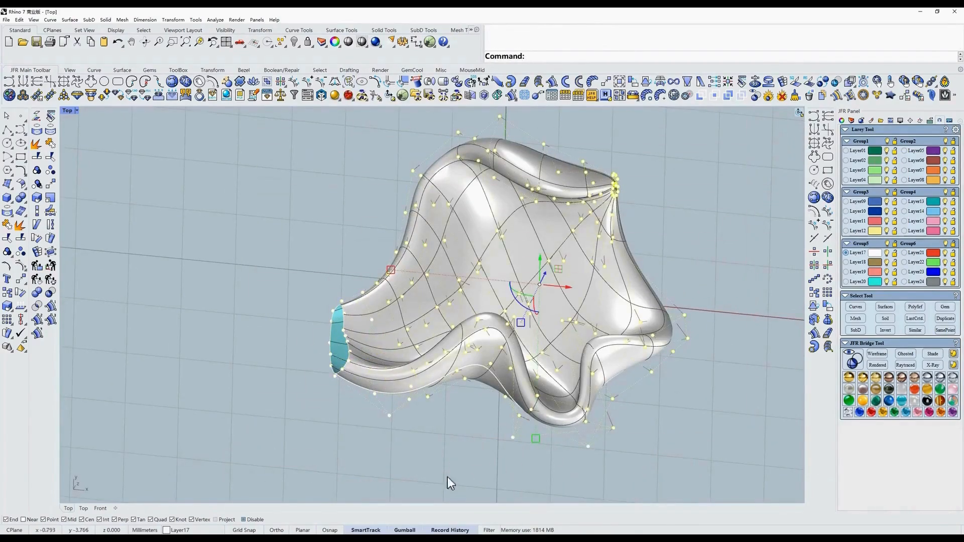
{"action": "right_click_drag", "start_coordinate": [598, 284], "coordinate": [554, 259], "text": "ctrl+shift"}
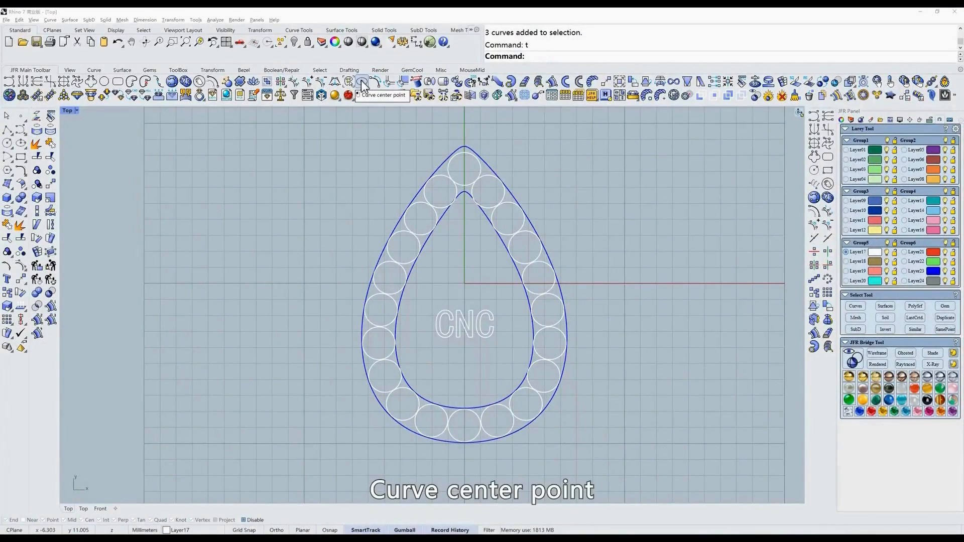
Select the circles around the teardrop, mark their centers with Curve Center Point, and return to the Top view.
{"action": "scroll", "coordinate": [519, 195], "scroll_direction": "up", "scroll_amount": 2}
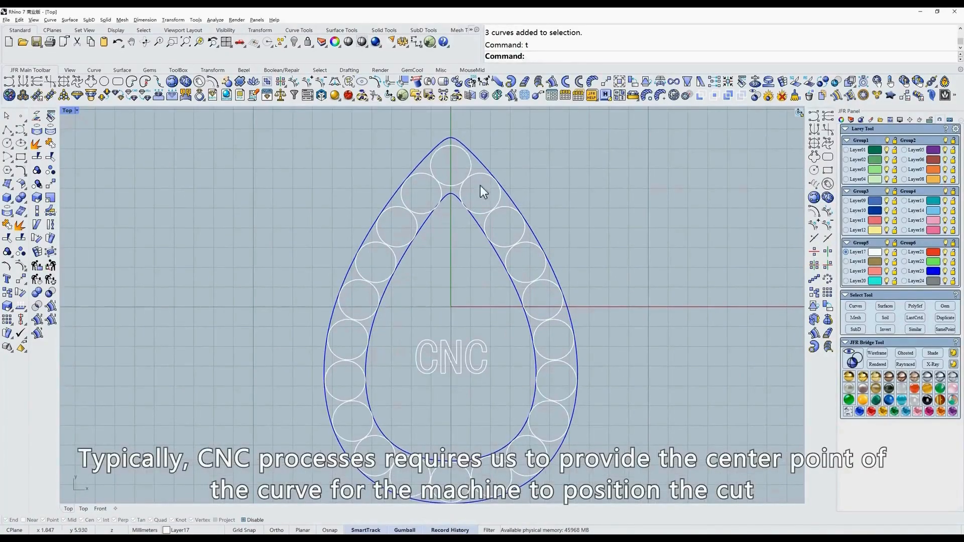
{"action": "left_click", "coordinate": [430, 173]}
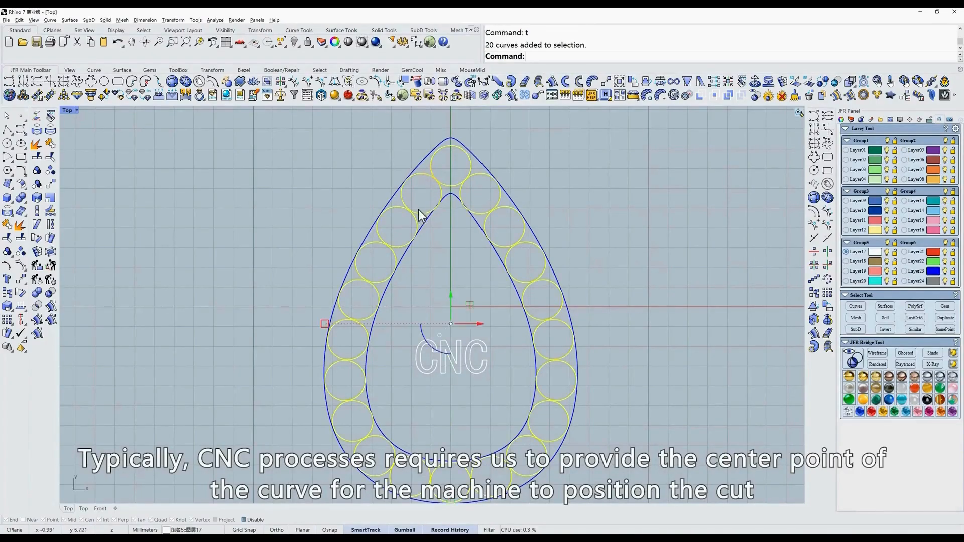
{"action": "left_click", "coordinate": [362, 82]}
{"action": "right_click_drag", "start_coordinate": [609, 294], "coordinate": [466, 233]}
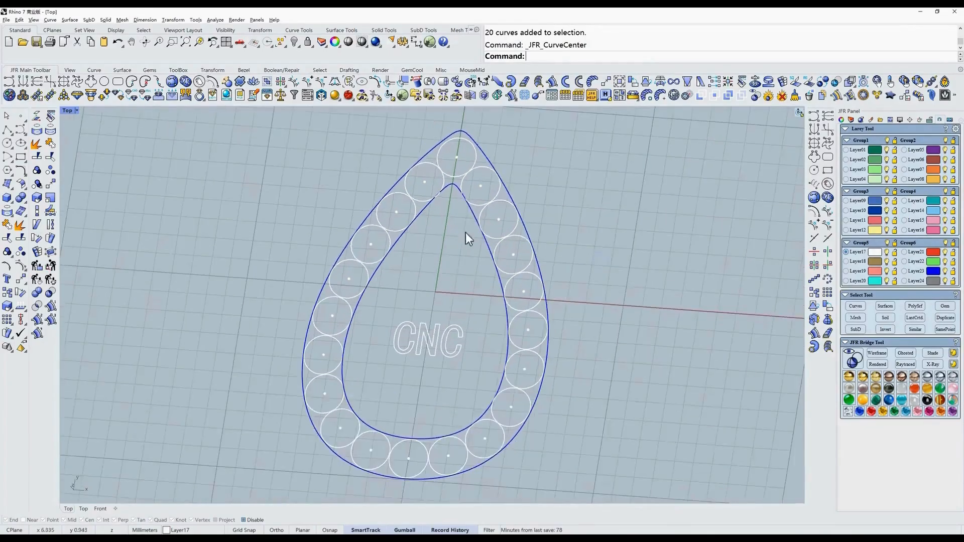
{"action": "mouse_move", "coordinate": [581, 286]}
{"action": "right_mouse_down"}
{"action": "mouse_move", "coordinate": [609, 282]}
{"action": "mouse_move", "coordinate": [592, 291]}
{"action": "right_mouse_up"}
{"action": "type", "text": "t"}
{"action": "key", "text": "Return"}
{"action": "right_click_drag", "start_coordinate": [652, 275], "coordinate": [564, 228]}
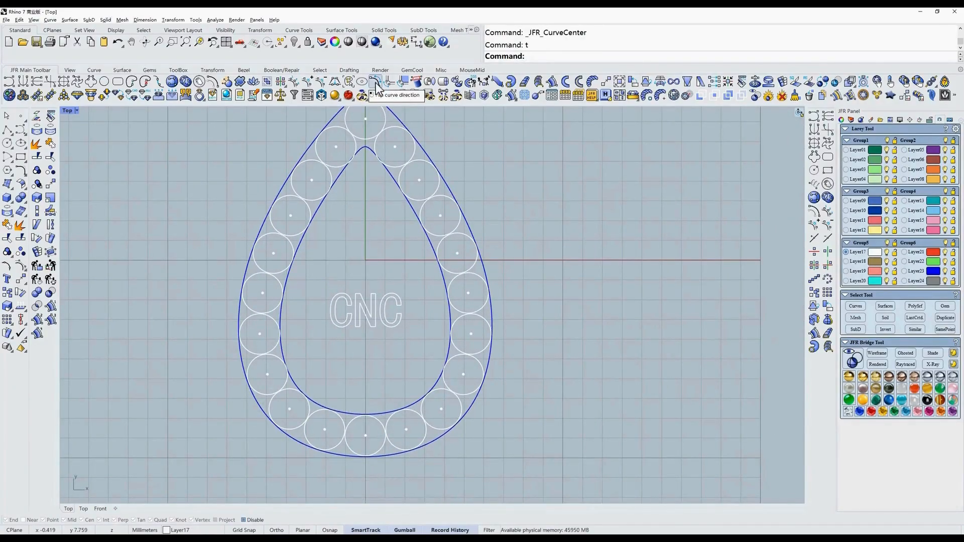
Draw an open curve through four control points to the right of the teardrop outline.
{"action": "right_click_drag", "start_coordinate": [411, 209], "coordinate": [397, 247]}
{"action": "left_click", "coordinate": [814, 116]}
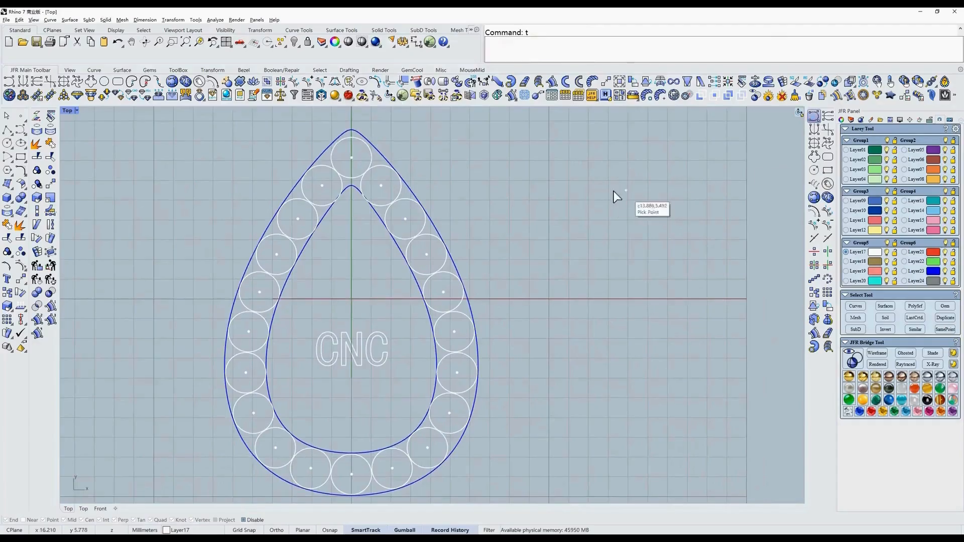
{"action": "left_click", "coordinate": [625, 199]}
{"action": "left_click", "coordinate": [642, 269]}
{"action": "left_click", "coordinate": [616, 358]}
{"action": "left_click", "coordinate": [548, 402]}
{"action": "right_click", "coordinate": [638, 341]}
Select the new open curve and display its numbered control points to check the curve direction.
{"action": "scroll", "coordinate": [653, 321], "scroll_direction": "up", "scroll_amount": 8}
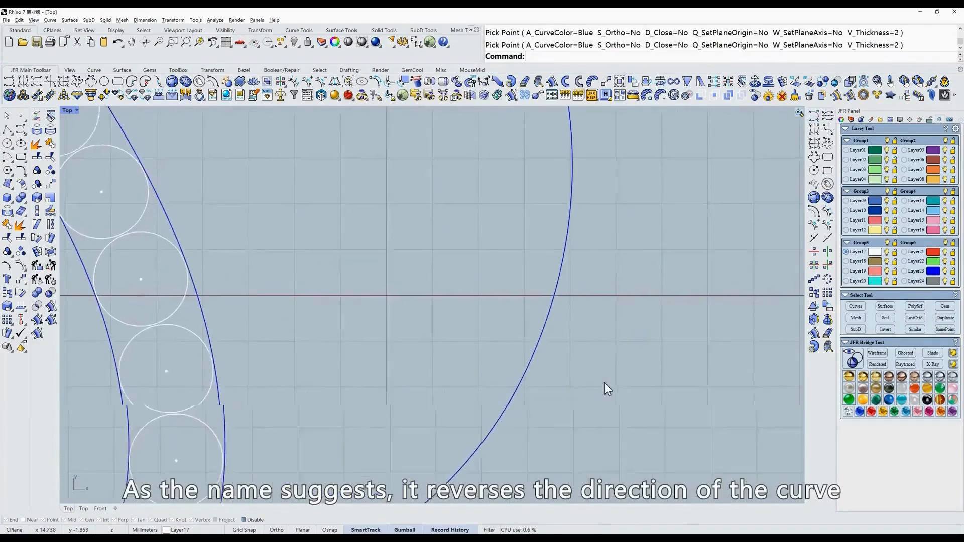
{"action": "scroll", "coordinate": [593, 378], "scroll_direction": "down", "scroll_amount": 4}
{"action": "left_click", "coordinate": [559, 319]}
{"action": "scroll", "coordinate": [518, 282], "scroll_direction": "down", "scroll_amount": 4}
{"action": "right_click_drag", "start_coordinate": [501, 268], "coordinate": [486, 250]}
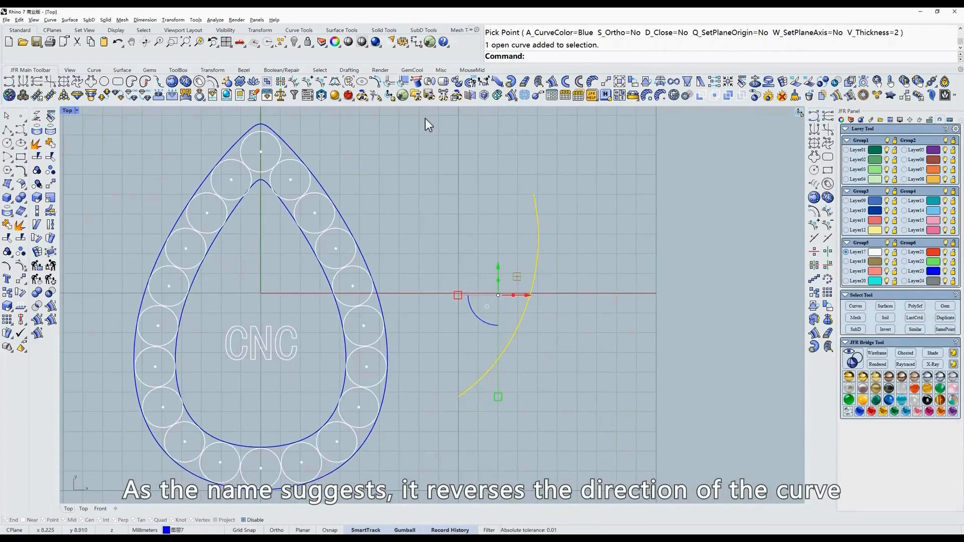
{"action": "left_click", "coordinate": [814, 198]}
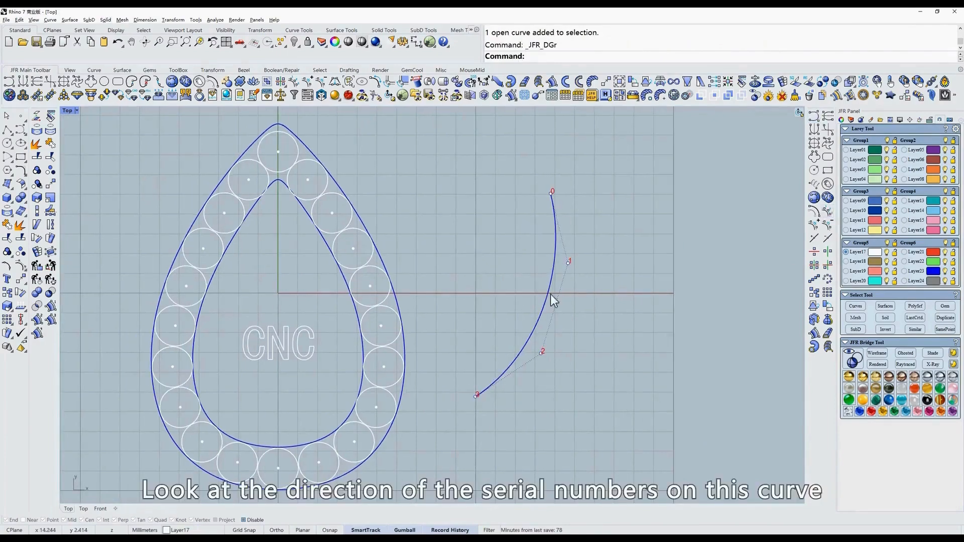
{"action": "scroll", "coordinate": [542, 351], "scroll_direction": "up", "scroll_amount": 2}
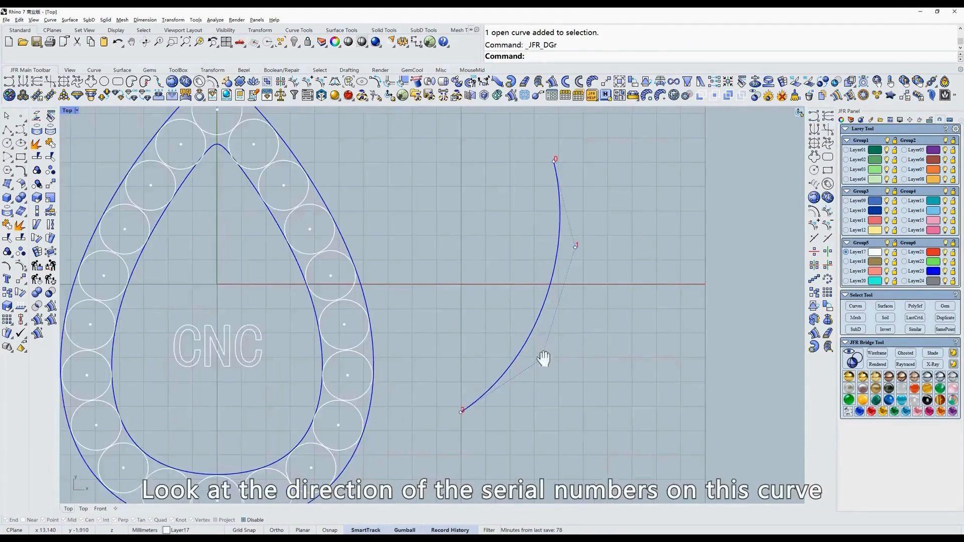
{"action": "scroll", "coordinate": [555, 211], "scroll_direction": "up", "scroll_amount": 1}
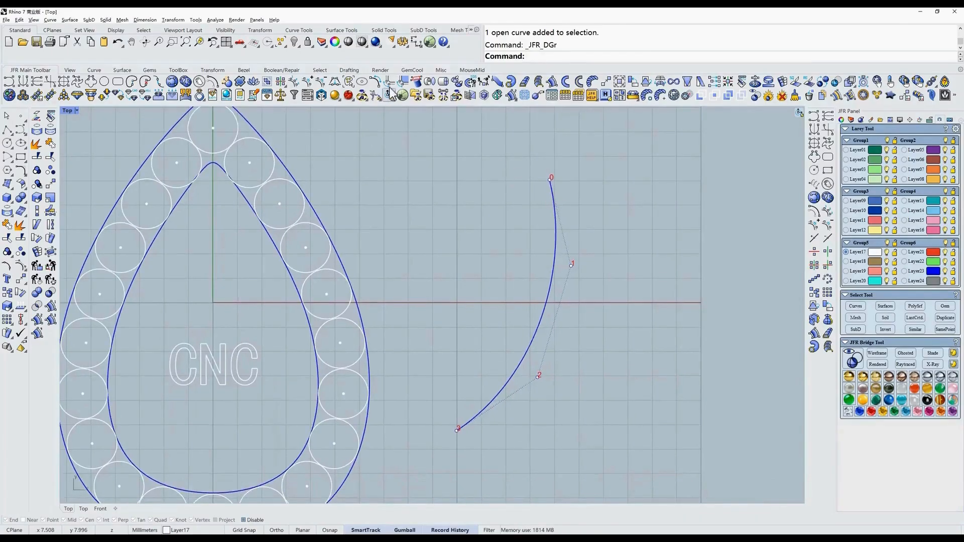
Reverse the direction of the open curve.
{"action": "left_click", "coordinate": [375, 82]}
{"action": "left_click_drag", "start_coordinate": [498, 217], "coordinate": [490, 220]}
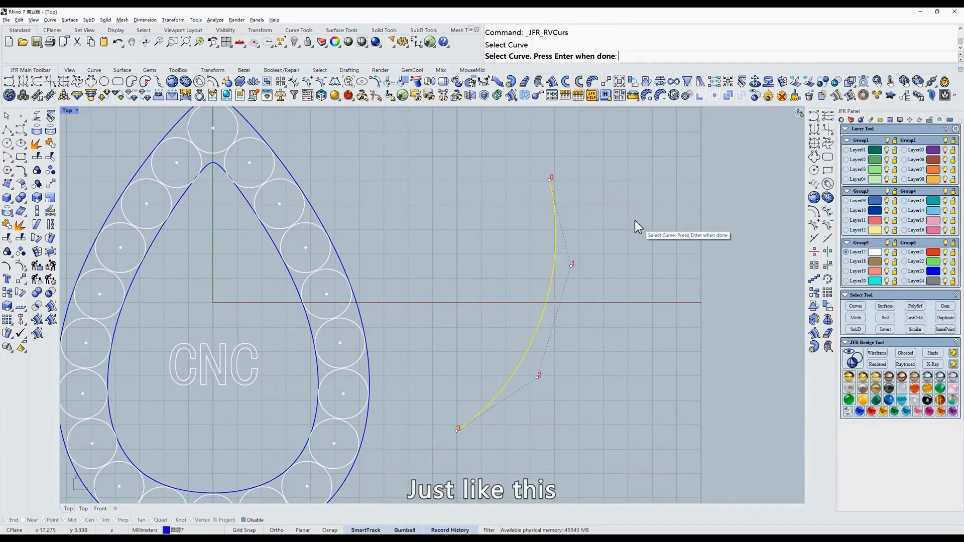
{"action": "right_click", "coordinate": [634, 221]}
{"action": "right_click_drag", "start_coordinate": [564, 217], "coordinate": [559, 212]}
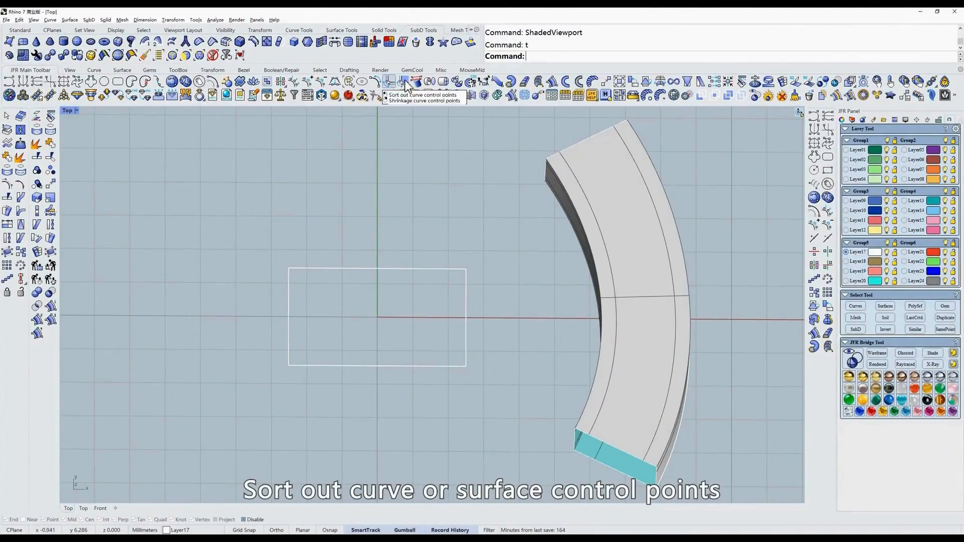
Display the rectangle's numbered control points and check its upper-left corner for duplicate points.
{"action": "right_click_drag", "start_coordinate": [477, 259], "coordinate": [529, 254]}
{"action": "left_click", "coordinate": [497, 265]}
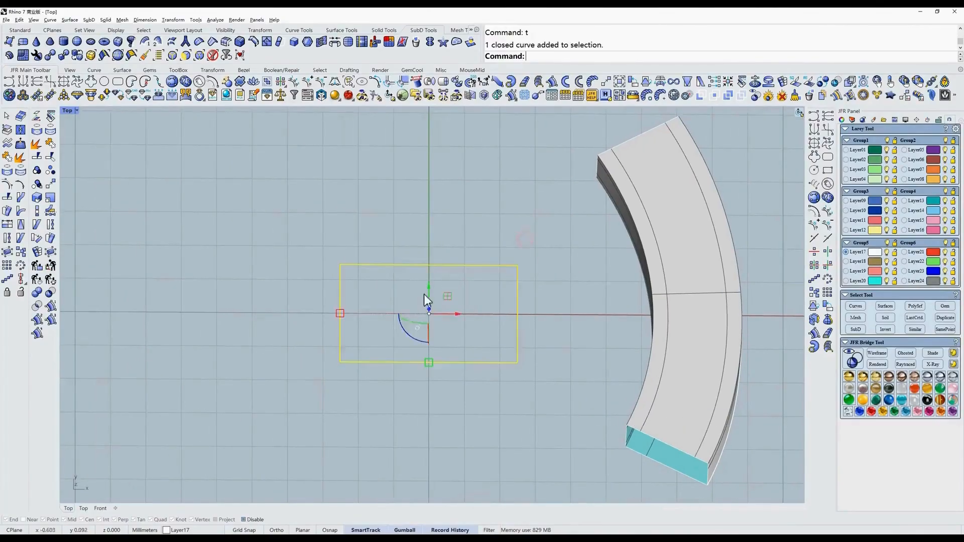
{"action": "type", "text": "z"}
{"action": "key", "text": "Return"}
{"action": "right_click_drag", "start_coordinate": [454, 279], "coordinate": [456, 277], "text": "ctrl+shift"}
{"action": "scroll", "coordinate": [318, 246], "scroll_direction": "up", "scroll_amount": 3}
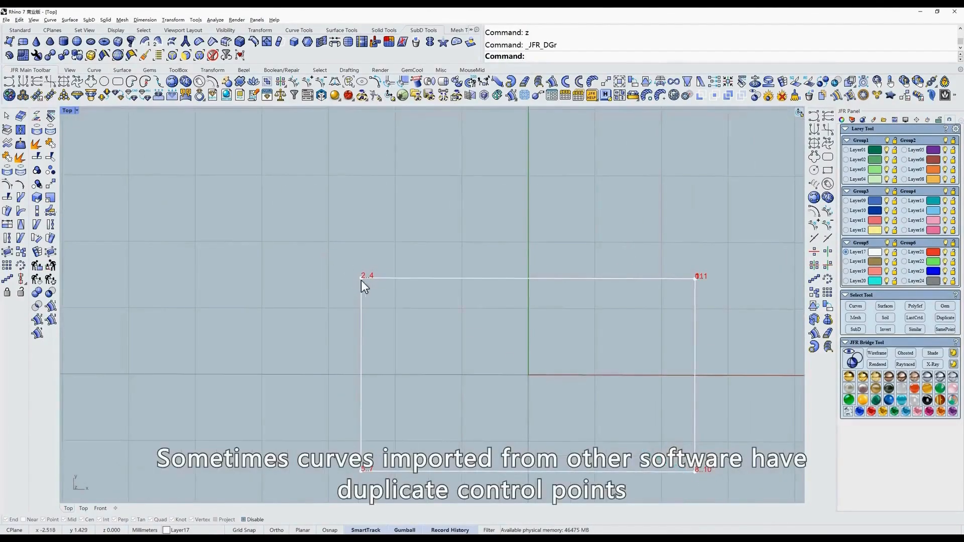
{"action": "scroll", "coordinate": [361, 279], "scroll_direction": "up", "scroll_amount": 8}
{"action": "left_click", "coordinate": [410, 275]}
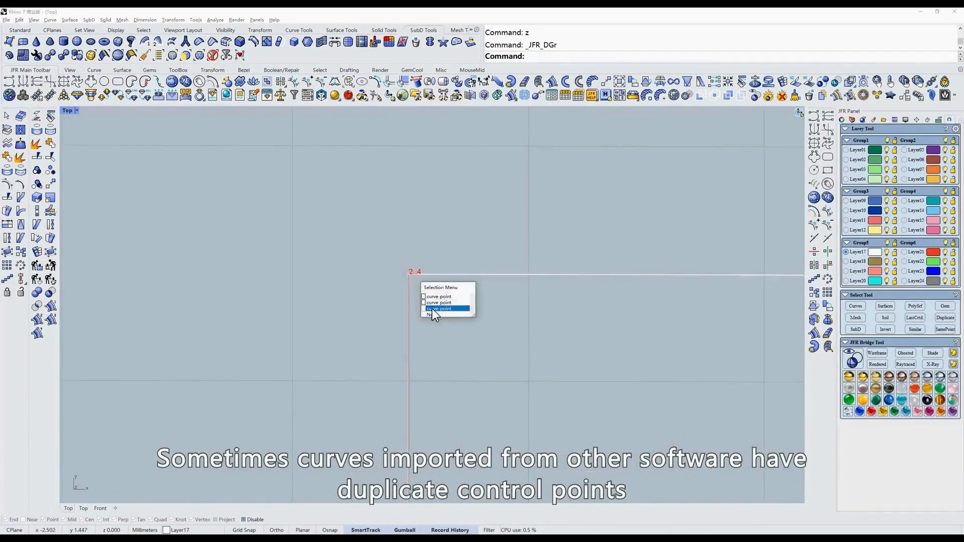
{"action": "key", "text": "Escape"}
{"action": "scroll", "coordinate": [472, 281], "scroll_direction": "down", "scroll_amount": 5}
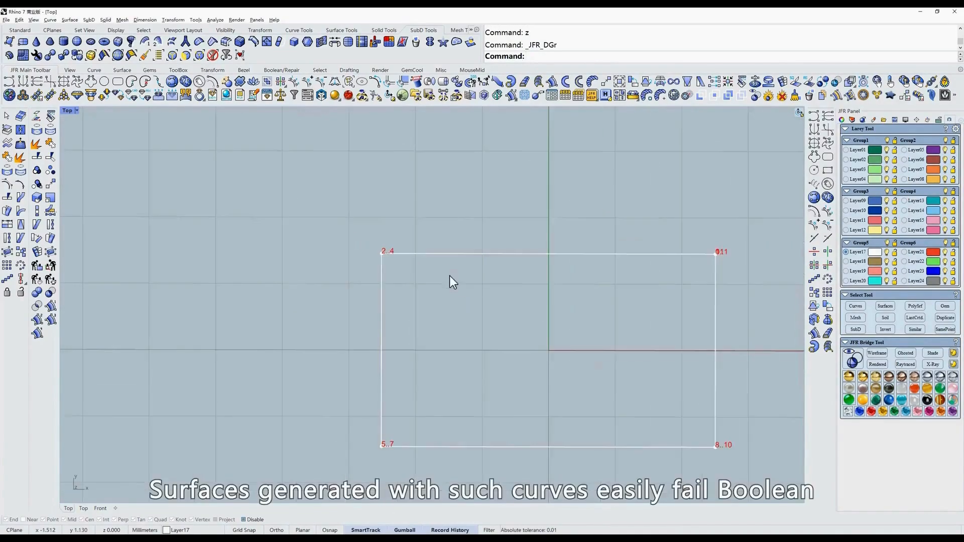
{"action": "right_click_drag", "start_coordinate": [449, 296], "coordinate": [495, 300], "text": "ctrl+shift"}
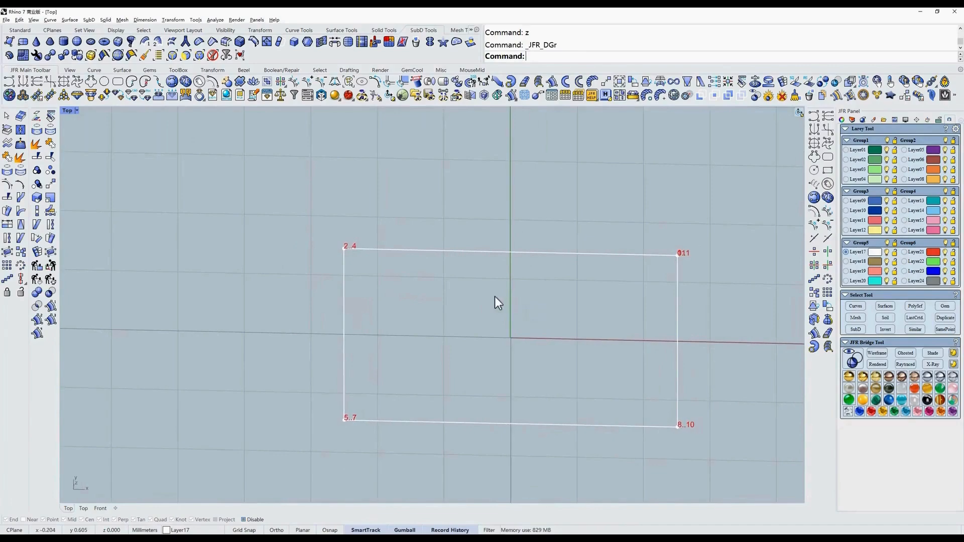
Sort out the rectangle's control points and inspect the separated points at its upper-left corner.
{"action": "left_click", "coordinate": [391, 84]}
{"action": "left_click", "coordinate": [436, 253]}
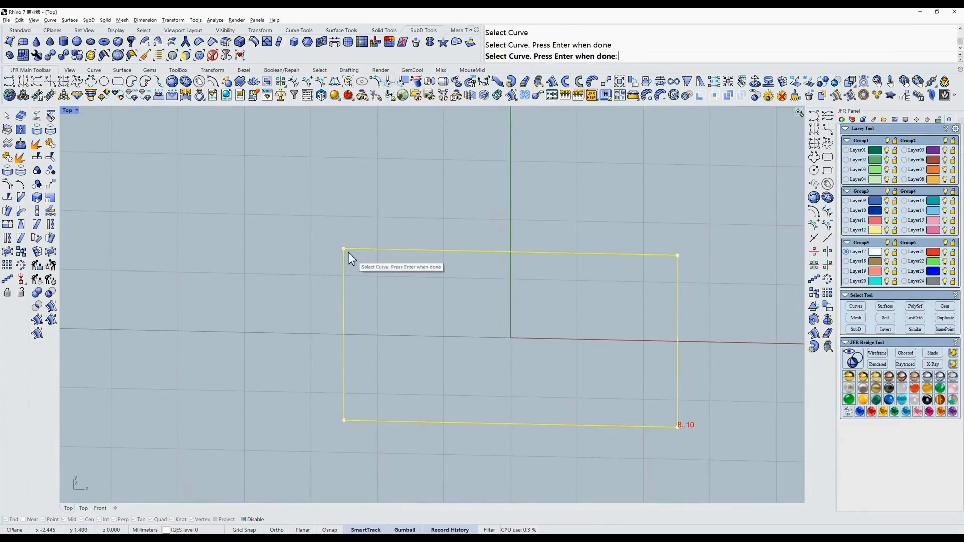
{"action": "key", "text": "Return"}
{"action": "scroll", "coordinate": [349, 252], "scroll_direction": "up", "scroll_amount": 6}
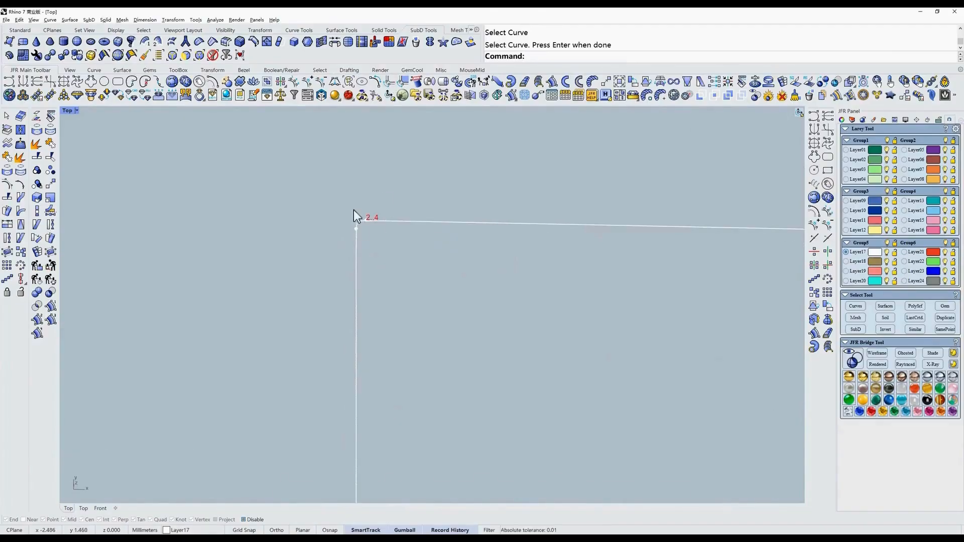
{"action": "scroll", "coordinate": [361, 224], "scroll_direction": "up", "scroll_amount": 1}
{"action": "scroll", "coordinate": [380, 219], "scroll_direction": "down", "scroll_amount": 9}
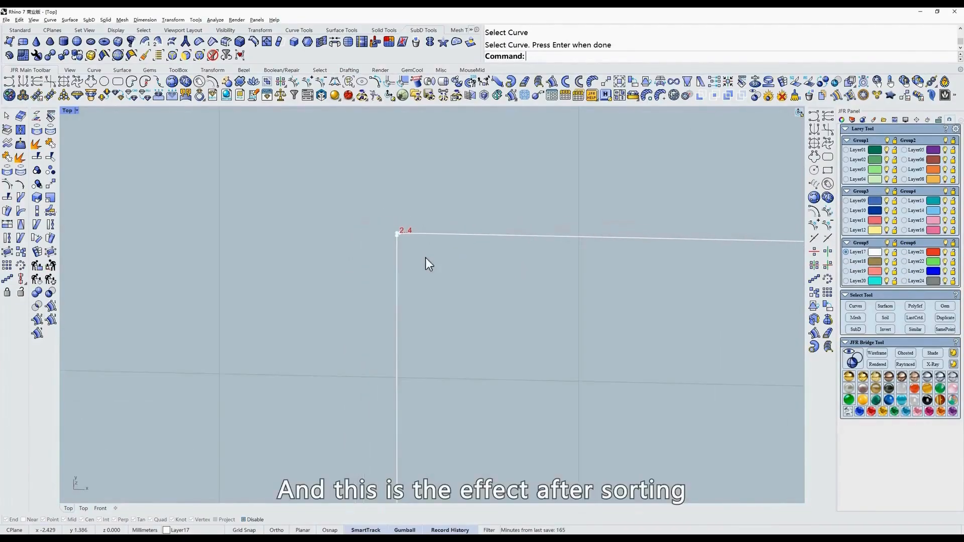
Shrink the rectangle's separated control points back together at the corners.
{"action": "right_click", "coordinate": [387, 84]}
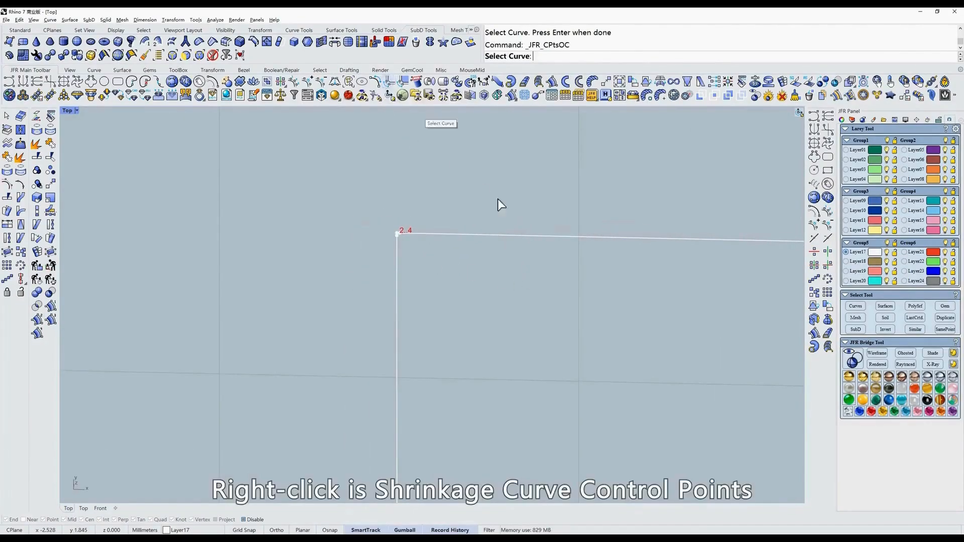
{"action": "left_click_drag", "start_coordinate": [684, 188], "coordinate": [571, 340]}
{"action": "key", "text": "Return"}
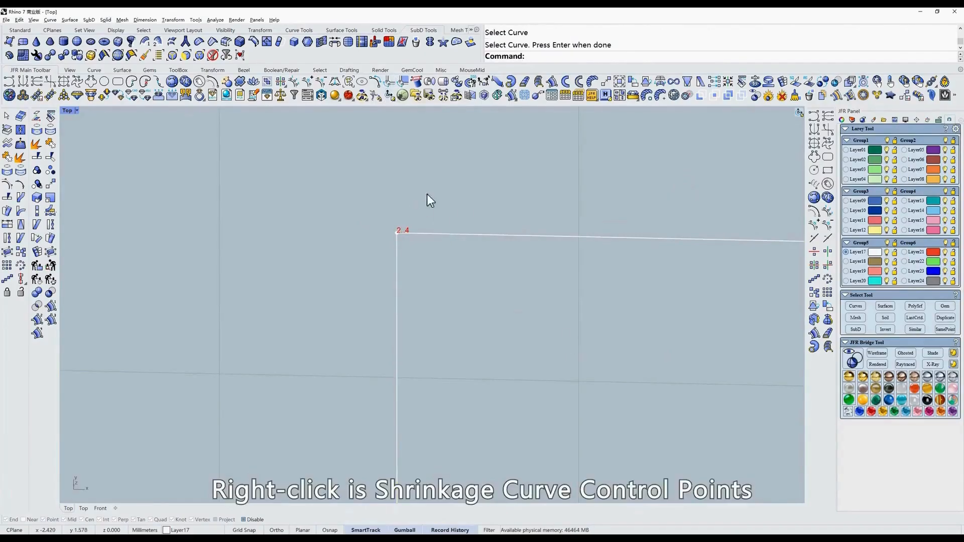
Sort out the rectangle's control points again, then zoom to all objects and hide the points.
{"action": "left_click", "coordinate": [386, 83]}
{"action": "left_click_drag", "start_coordinate": [682, 189], "coordinate": [571, 352]}
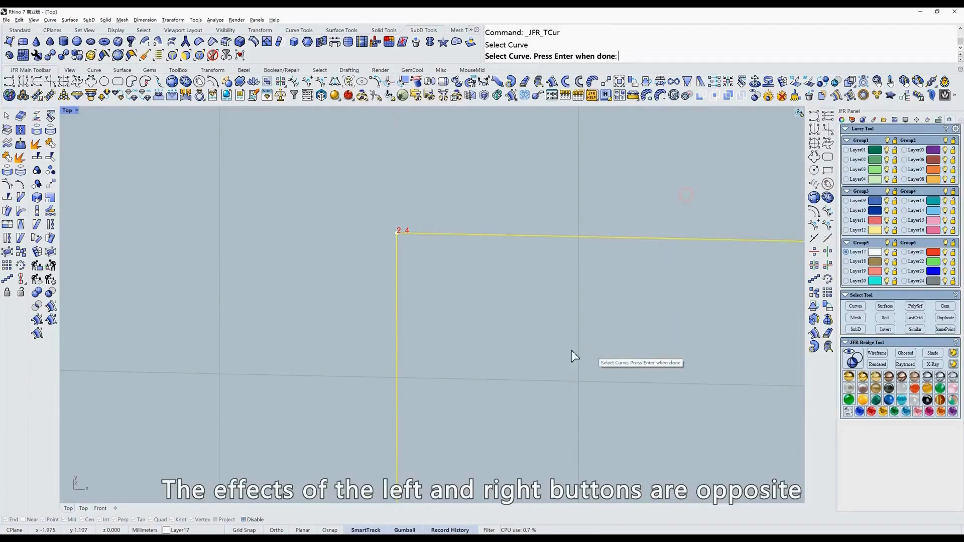
{"action": "key", "text": "Return"}
{"action": "scroll", "coordinate": [413, 263], "scroll_direction": "down", "scroll_amount": 8}
{"action": "key", "text": "ctrl+shift+e"}
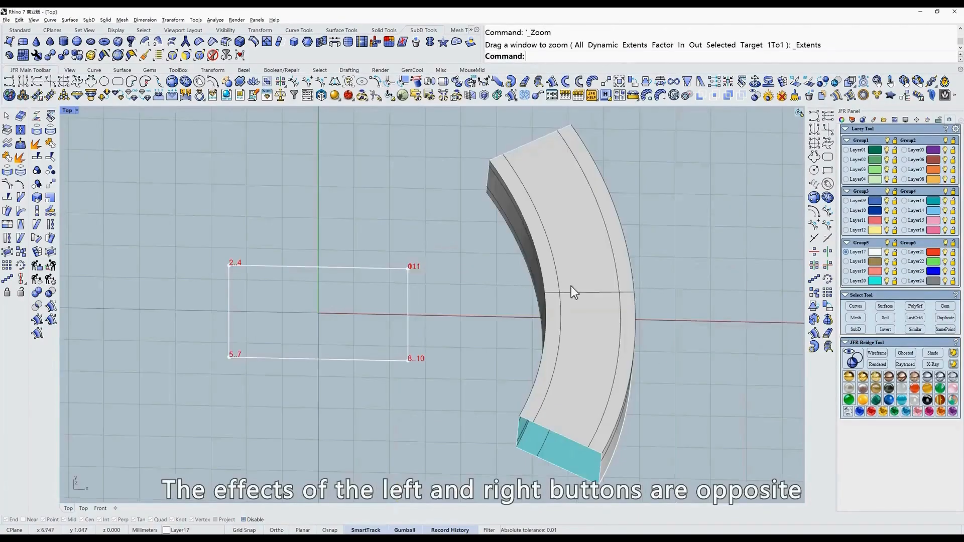
{"action": "key", "text": "Escape"}
Turn on the curved surface's control points in wireframe display and check one near its inner edge for duplicates.
{"action": "right_click_drag", "start_coordinate": [584, 275], "coordinate": [523, 240]}
{"action": "left_click", "coordinate": [522, 236]}
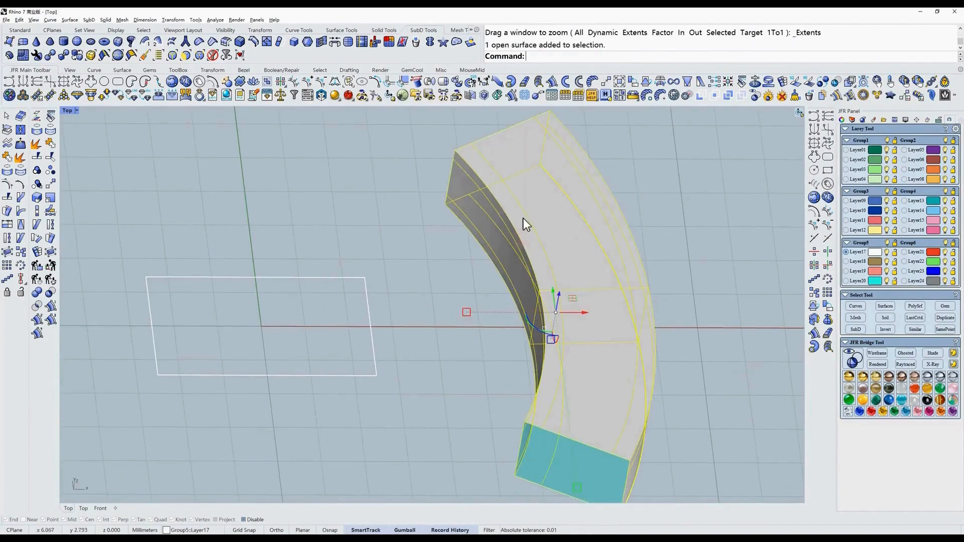
{"action": "type", "text": "z"}
{"action": "key", "text": "Return"}
{"action": "scroll", "coordinate": [548, 297], "scroll_direction": "up", "scroll_amount": 3}
{"action": "type", "text": "w"}
{"action": "key", "text": "Return"}
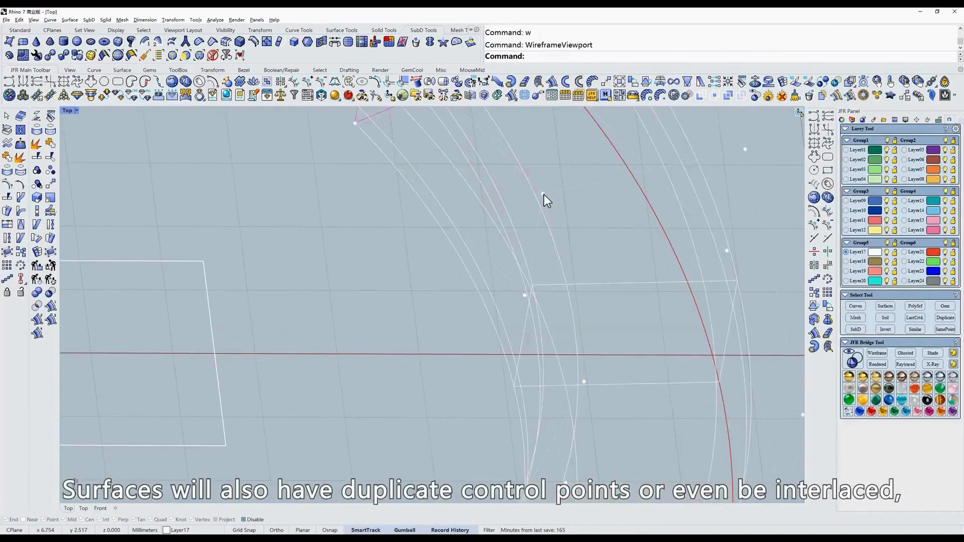
{"action": "left_click", "coordinate": [543, 194]}
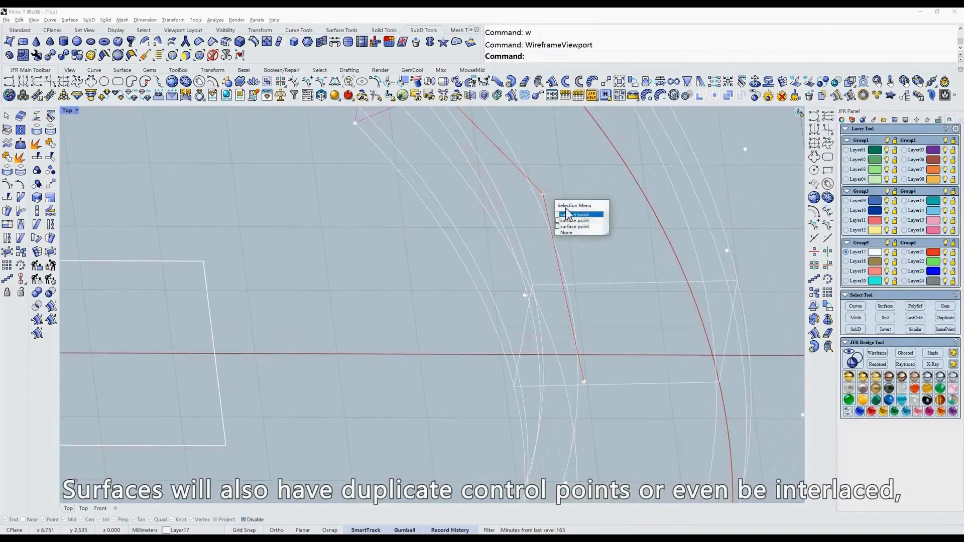
{"action": "left_click", "coordinate": [558, 173]}
Return to shaded display and inspect the curved surface with its control points from several angles.
{"action": "scroll", "coordinate": [534, 194], "scroll_direction": "down", "scroll_amount": 6}
{"action": "type", "text": "S"}
{"action": "key", "text": "Return"}
{"action": "mouse_move", "coordinate": [562, 233]}
{"action": "right_mouse_down"}
{"action": "mouse_move", "coordinate": [597, 269]}
{"action": "mouse_move", "coordinate": [573, 267]}
{"action": "right_mouse_up"}
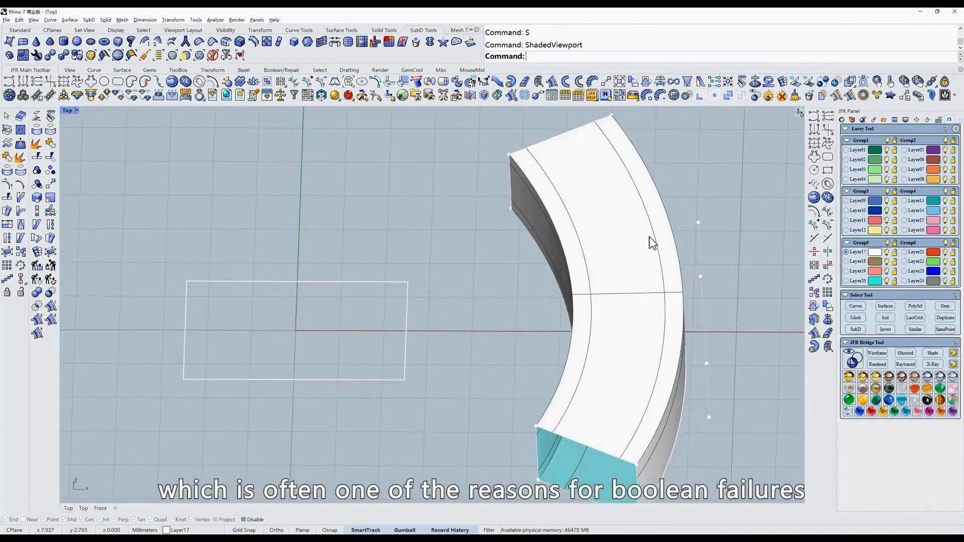
{"action": "right_click_drag", "start_coordinate": [650, 236], "coordinate": [658, 204]}
{"action": "right_click_drag", "start_coordinate": [623, 233], "coordinate": [622, 217]}
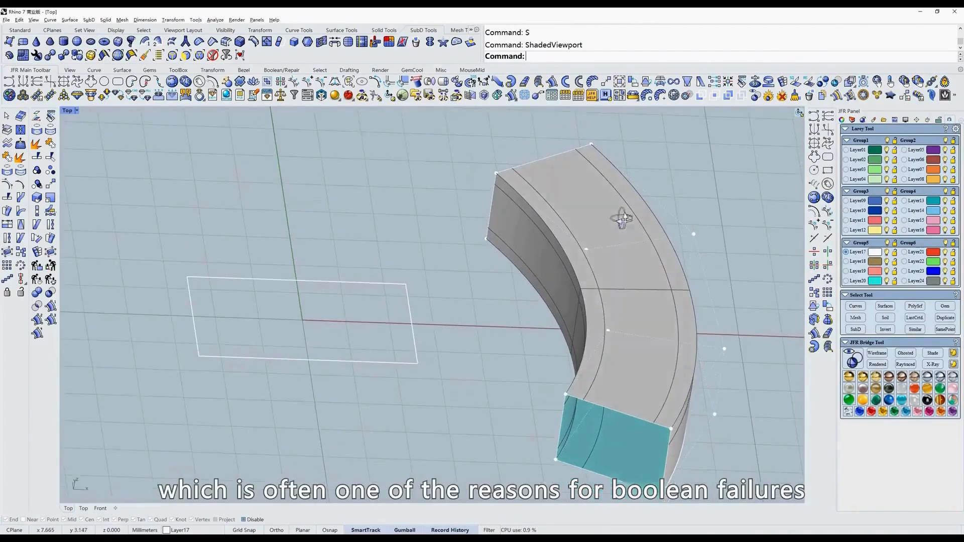
Sort out the curved surface's control points and switch to wireframe display to inspect the separated points.
{"action": "scroll", "coordinate": [633, 236], "scroll_direction": "up", "scroll_amount": 6}
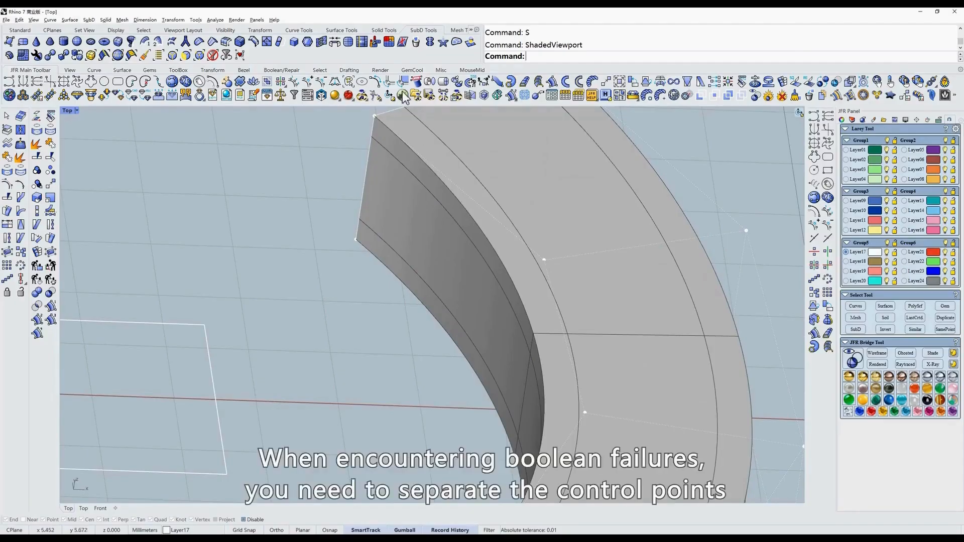
{"action": "left_click", "coordinate": [403, 82]}
{"action": "left_click", "coordinate": [588, 242]}
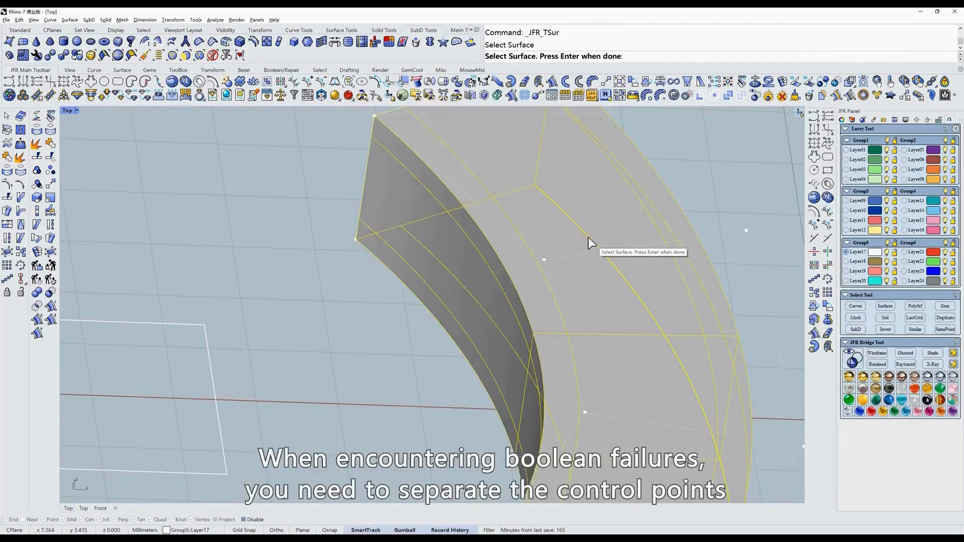
{"action": "right_click", "coordinate": [588, 243]}
{"action": "type", "text": "w"}
{"action": "key", "text": "Return"}
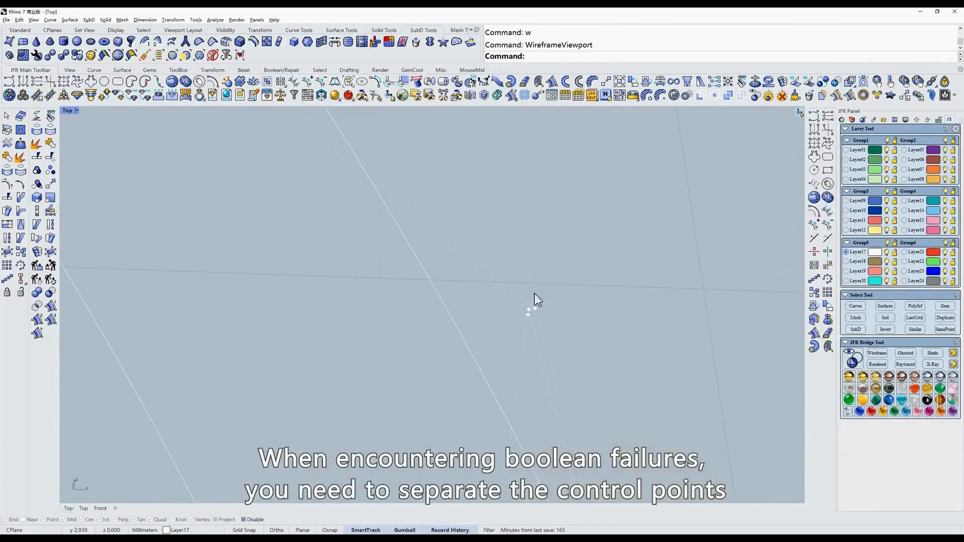
{"action": "scroll", "coordinate": [535, 312], "scroll_direction": "up", "scroll_amount": 5}
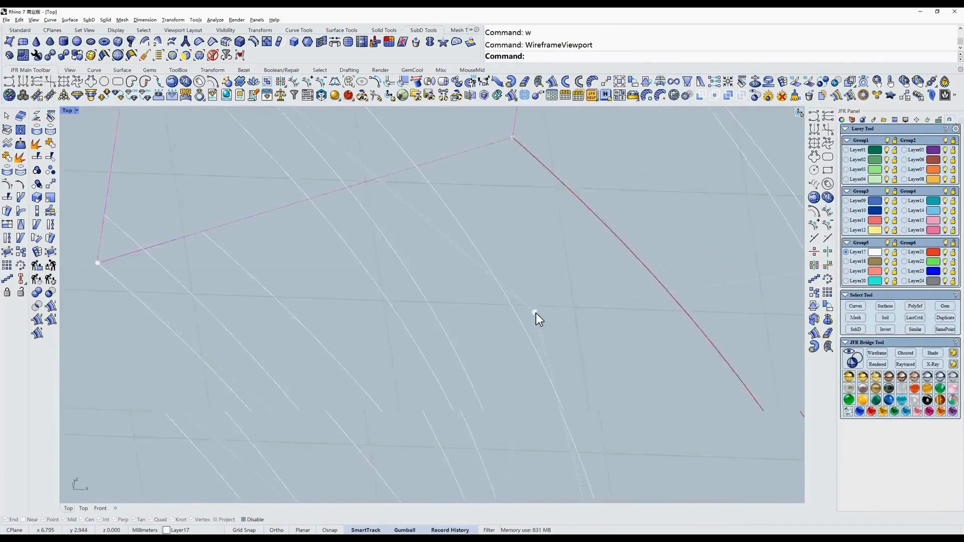
{"action": "scroll", "coordinate": [510, 329], "scroll_direction": "down", "scroll_amount": 5}
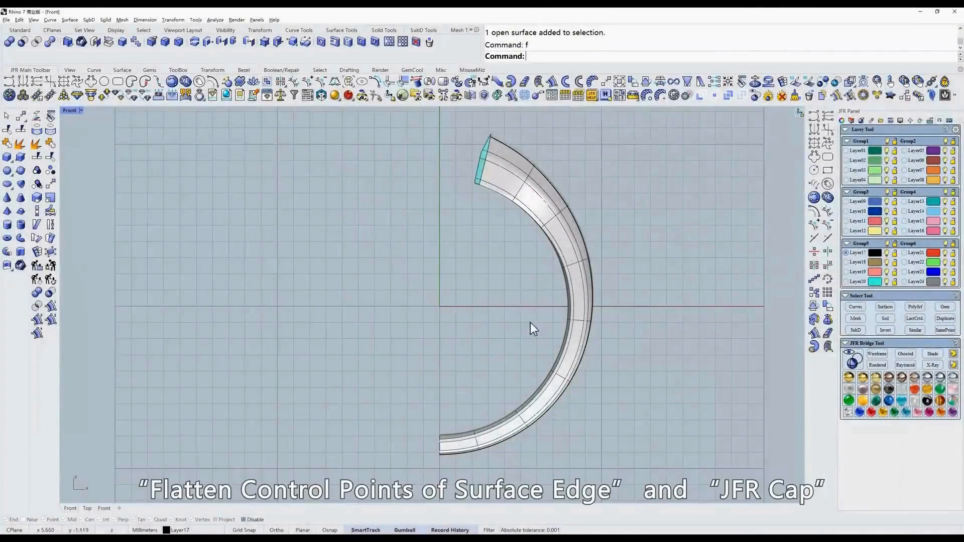
Examine the two open ends of the half ring shank from an angle and return to the Front view.
{"action": "right_click_drag", "start_coordinate": [530, 323], "coordinate": [525, 331]}
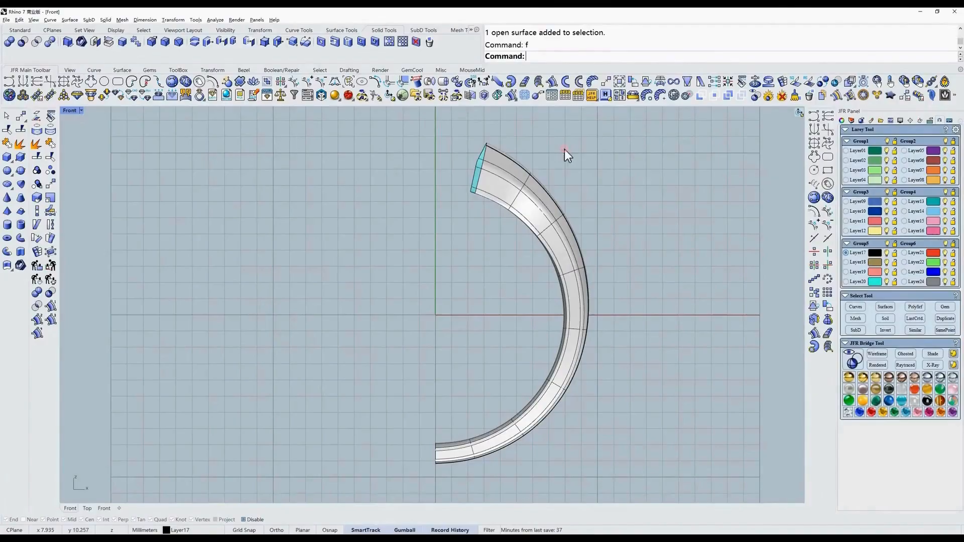
{"action": "right_click_drag", "start_coordinate": [552, 335], "coordinate": [511, 324], "text": "ctrl+shift"}
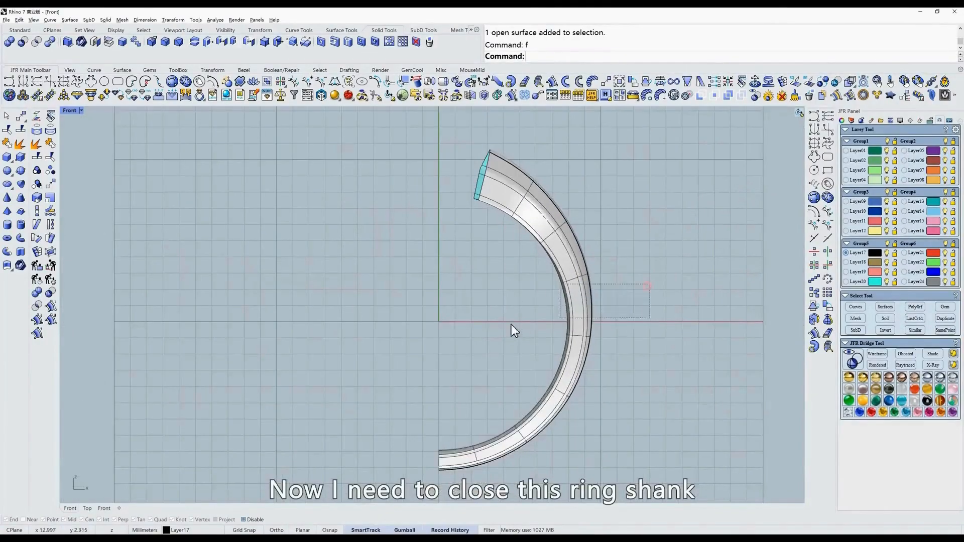
{"action": "left_click", "coordinate": [555, 321]}
{"action": "key", "text": "Escape"}
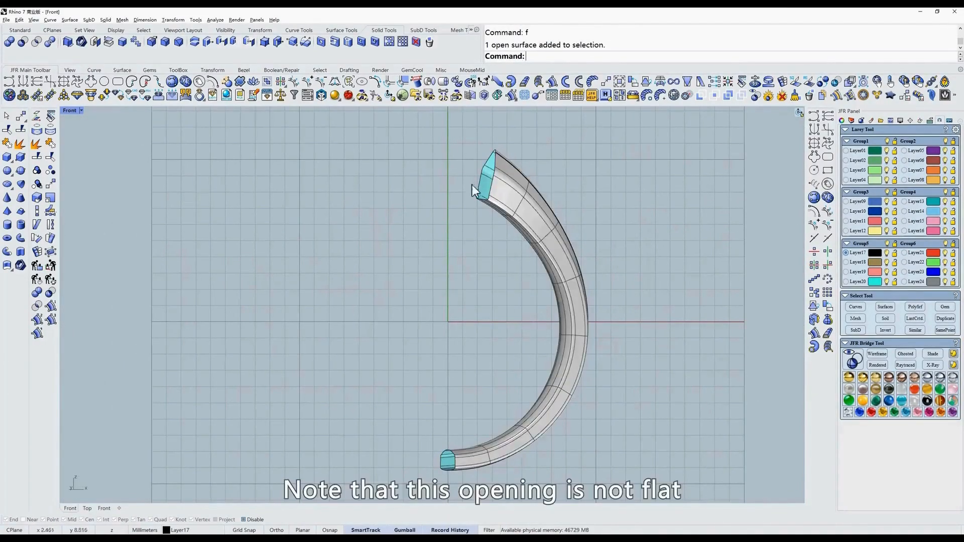
{"action": "type", "text": "f"}
{"action": "key", "text": "Return"}
{"action": "scroll", "coordinate": [436, 234], "scroll_direction": "up", "scroll_amount": 4}
Try to close both openings of the ring shank with Cap Planar Holes and check each end from an angle.
{"action": "left_click", "coordinate": [504, 274]}
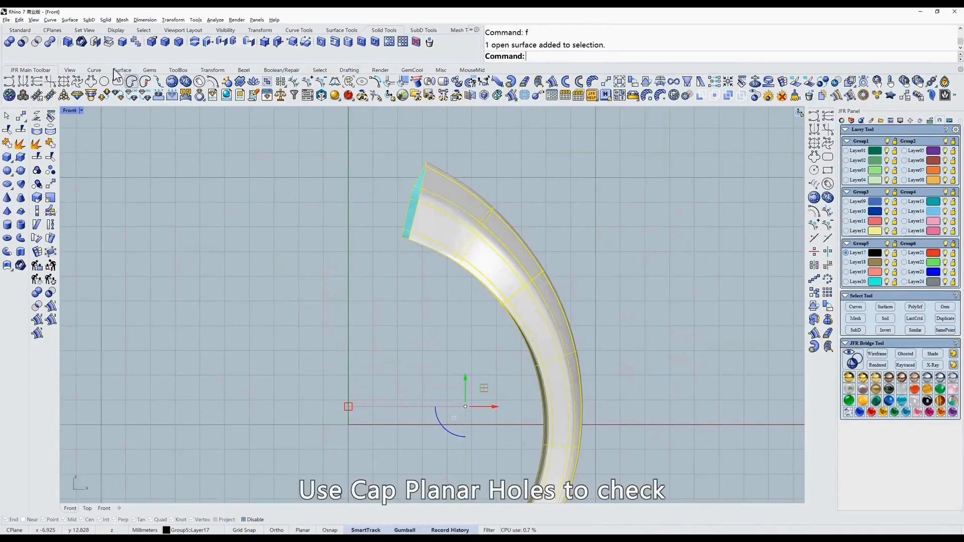
{"action": "left_click", "coordinate": [98, 42]}
{"action": "left_click", "coordinate": [310, 263]}
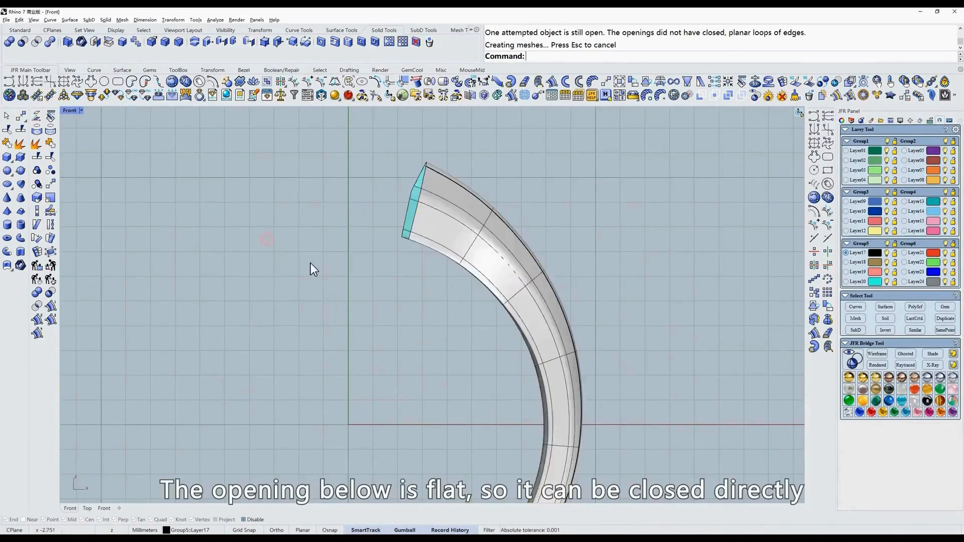
{"action": "scroll", "coordinate": [311, 263], "scroll_direction": "down", "scroll_amount": 2}
{"action": "right_click_drag", "start_coordinate": [338, 330], "coordinate": [405, 255]}
{"action": "scroll", "coordinate": [404, 255], "scroll_direction": "down", "scroll_amount": 2}
{"action": "right_click_drag", "start_coordinate": [435, 396], "coordinate": [488, 394], "text": "ctrl+shift"}
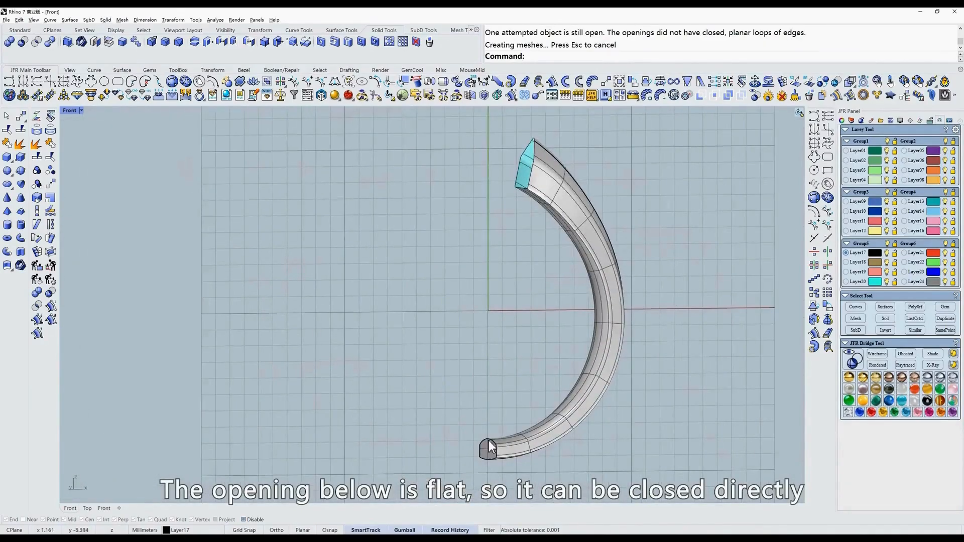
{"action": "scroll", "coordinate": [532, 160], "scroll_direction": "up", "scroll_amount": 4}
{"action": "scroll", "coordinate": [498, 198], "scroll_direction": "down", "scroll_amount": 4}
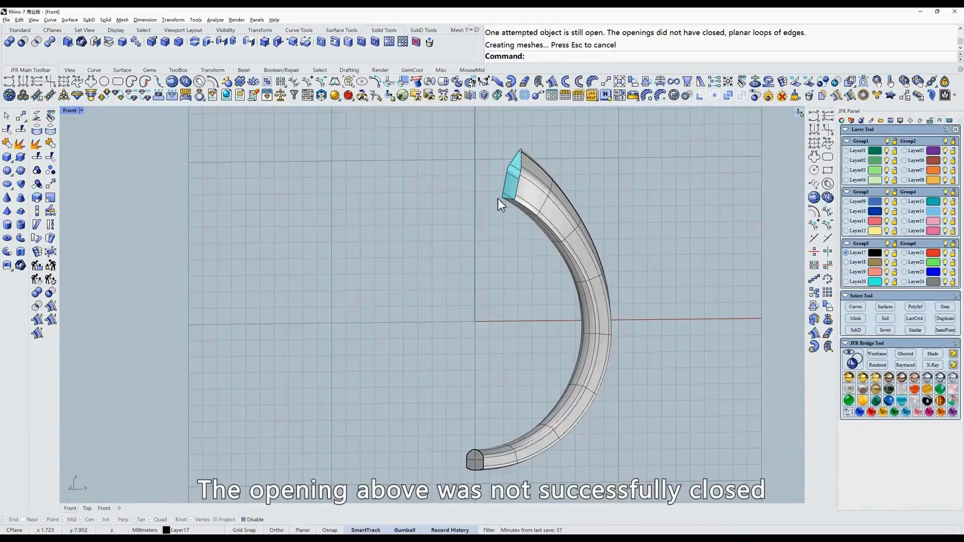
Undo the cap on the ring shank and look at its upper opening edge-on in the Front view.
{"action": "key", "text": "ctrl+z"}
{"action": "key", "text": "Escape"}
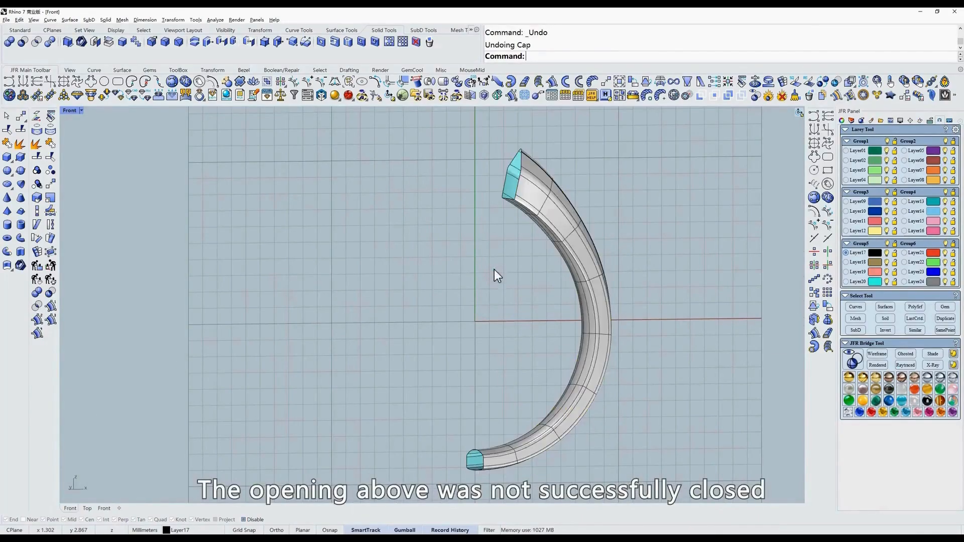
{"action": "type", "text": "f"}
{"action": "key", "text": "Return"}
{"action": "scroll", "coordinate": [422, 179], "scroll_direction": "up", "scroll_amount": 5}
{"action": "right_click_drag", "start_coordinate": [422, 179], "coordinate": [371, 227]}
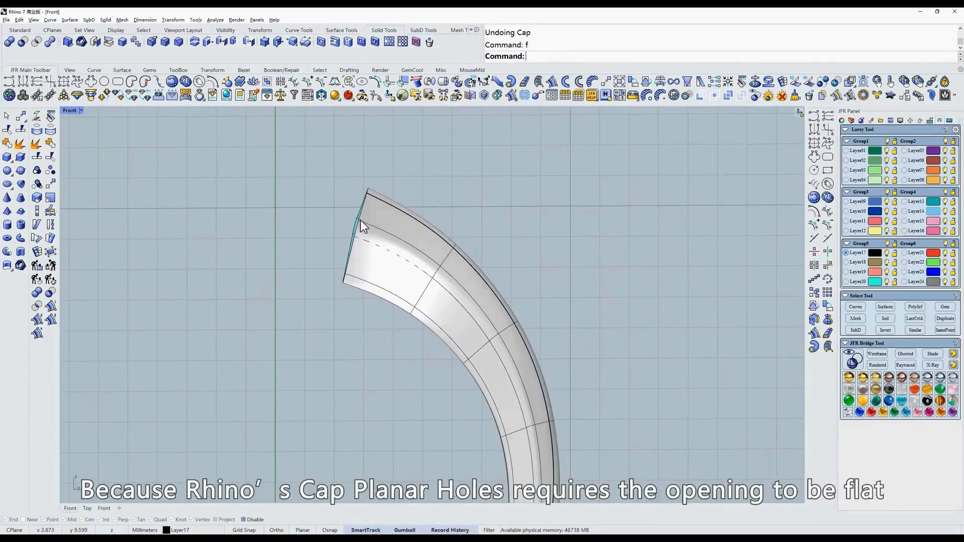
{"action": "right_click_drag", "start_coordinate": [368, 227], "coordinate": [402, 234]}
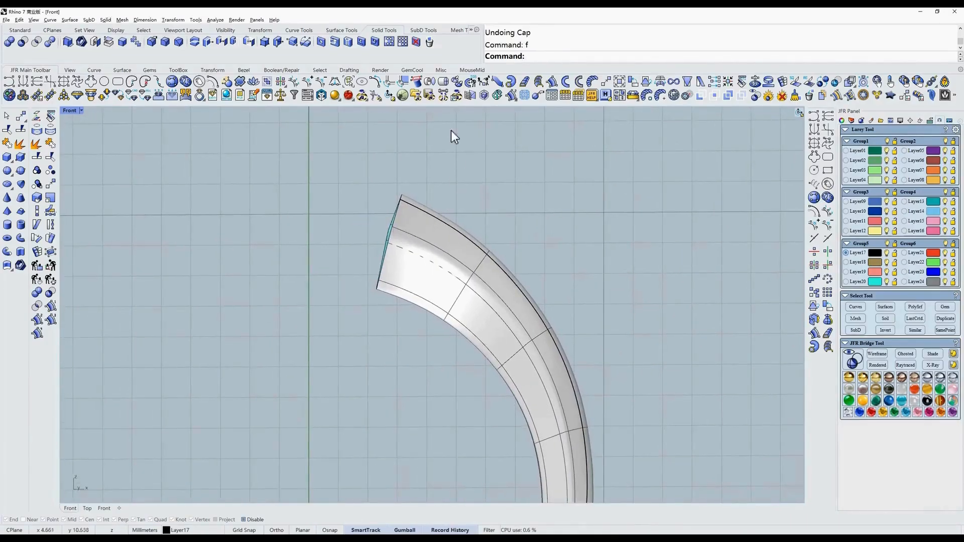
Flatten the ring shank's open edges with Flatten Control Points of Surface Edge.
{"action": "left_click", "coordinate": [451, 236]}
{"action": "right_click_drag", "start_coordinate": [451, 203], "coordinate": [447, 192], "text": "ctrl+shift"}
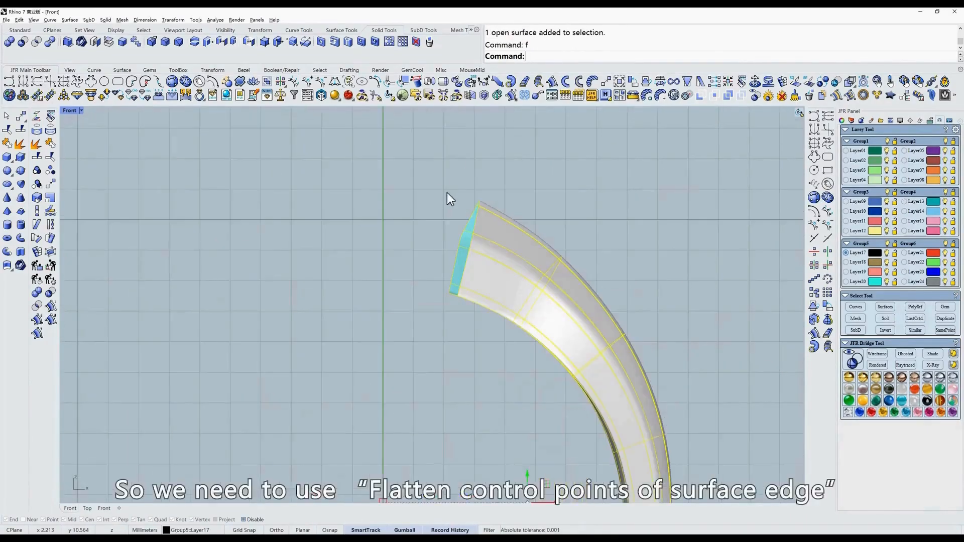
{"action": "left_click", "coordinate": [417, 84]}
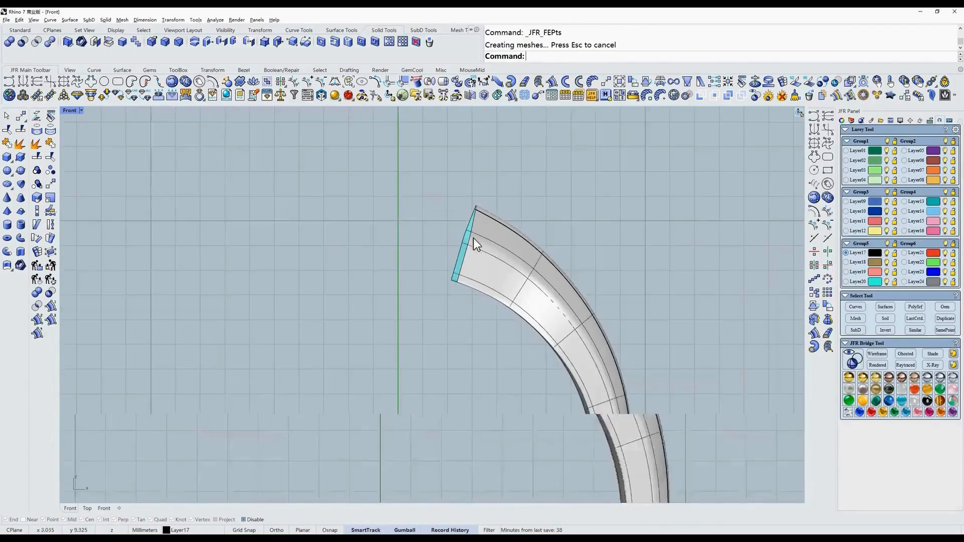
Close the flattened shank openings with Cap Planar Holes and inspect both capped ends.
{"action": "left_click", "coordinate": [502, 286]}
{"action": "left_click", "coordinate": [95, 42]}
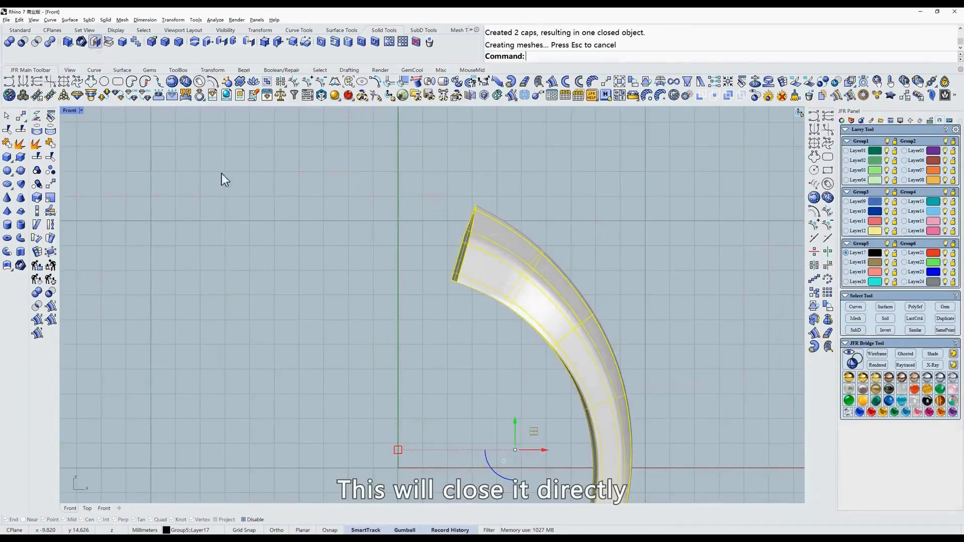
{"action": "left_click", "coordinate": [221, 174]}
{"action": "scroll", "coordinate": [459, 397], "scroll_direction": "down", "scroll_amount": 6}
{"action": "right_click_drag", "start_coordinate": [460, 358], "coordinate": [538, 285]}
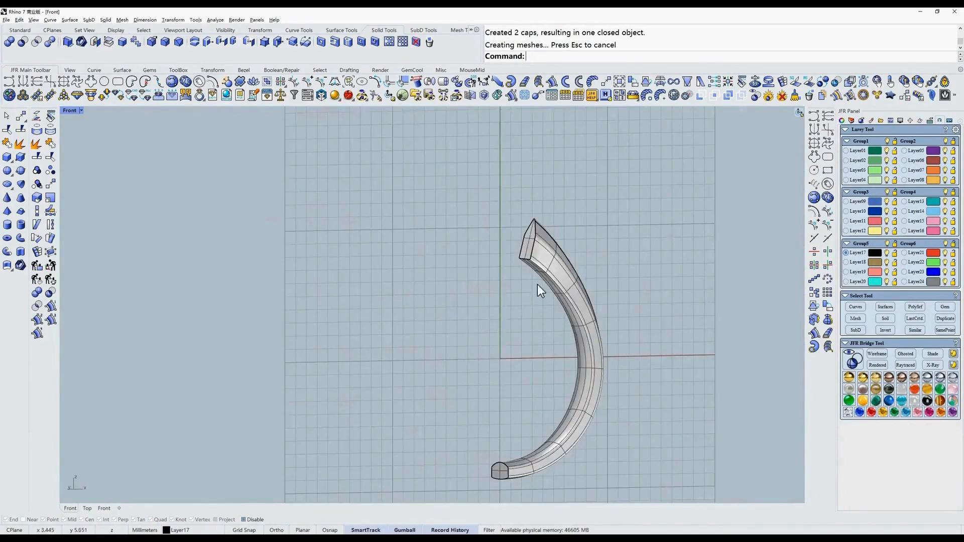
{"action": "scroll", "coordinate": [537, 286], "scroll_direction": "up", "scroll_amount": 2}
{"action": "type", "text": "f"}
{"action": "key", "text": "space"}
{"action": "scroll", "coordinate": [457, 243], "scroll_direction": "up", "scroll_amount": 6}
{"action": "right_click_drag", "start_coordinate": [456, 243], "coordinate": [476, 273]}
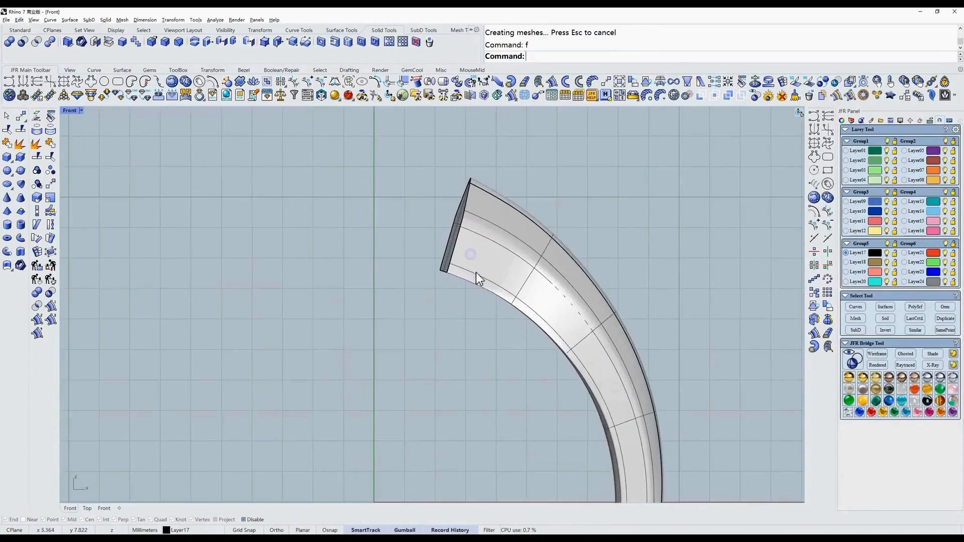
Undo the cap and the edge flattening on the ring shank.
{"action": "key", "text": "ctrl+z"}
{"action": "key", "text": "Escape"}
{"action": "scroll", "coordinate": [502, 231], "scroll_direction": "up", "scroll_amount": 2}
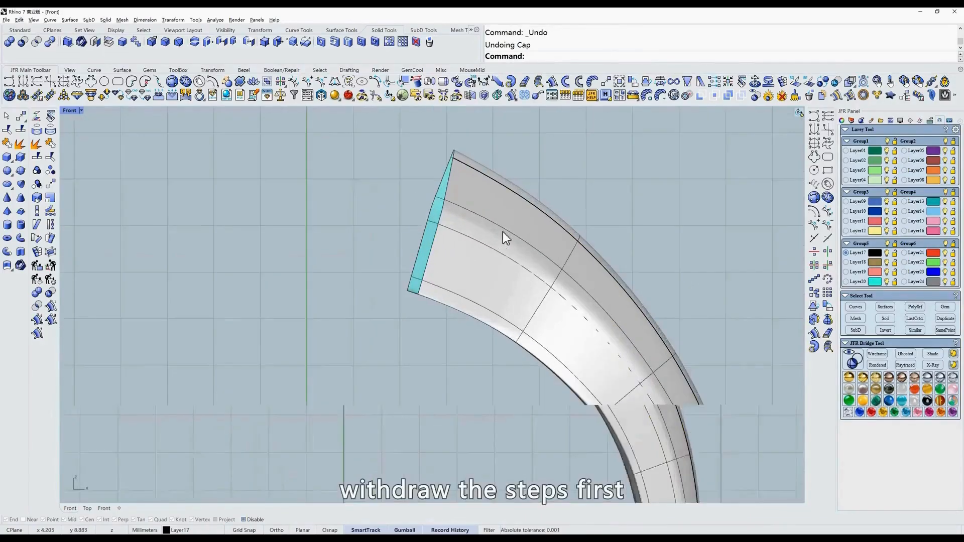
{"action": "key", "text": "ctrl+z"}
{"action": "key", "text": "Escape"}
Turn on the ring shank's control points and show the Front view in wireframe display.
{"action": "left_click", "coordinate": [556, 282]}
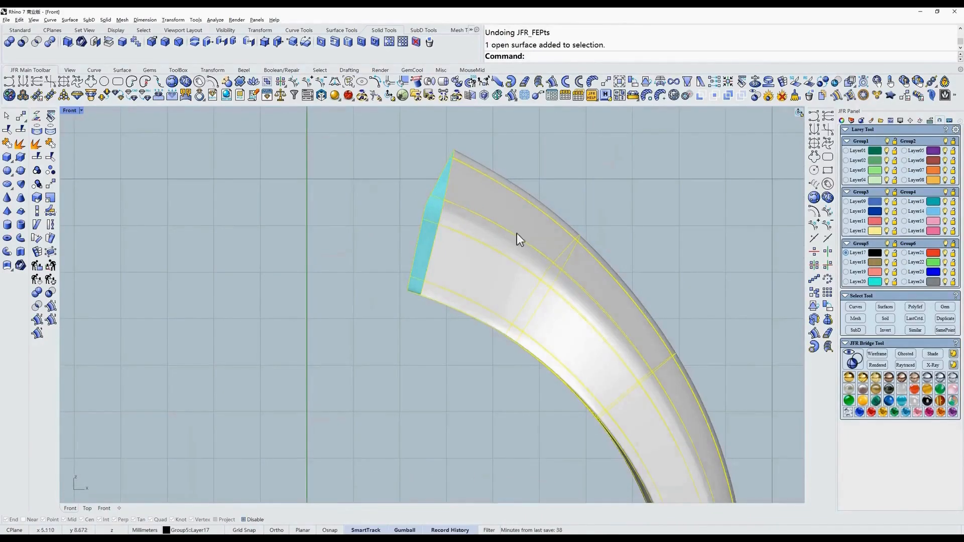
{"action": "left_click", "coordinate": [294, 82]}
{"action": "right_click_drag", "start_coordinate": [640, 240], "coordinate": [627, 237]}
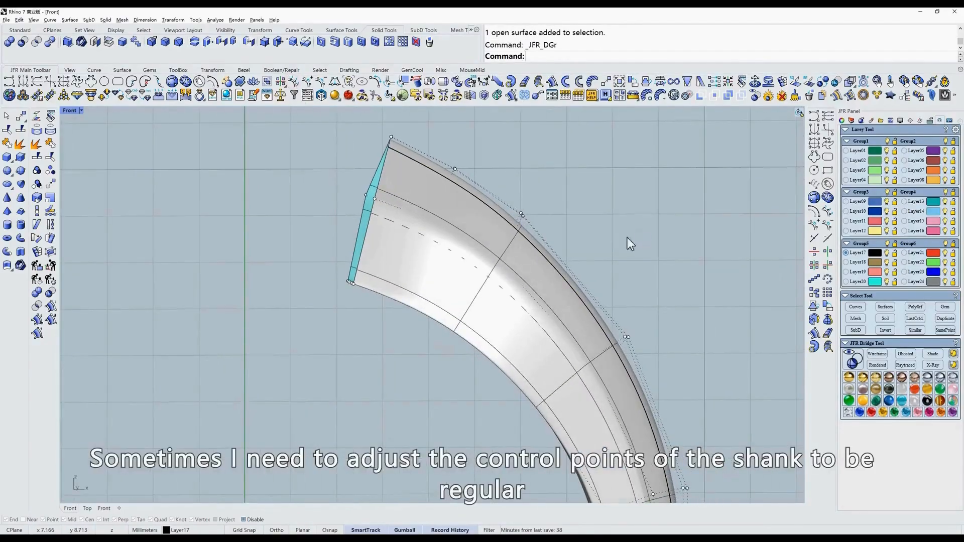
{"action": "type", "text": "w"}
{"action": "key", "text": "Return"}
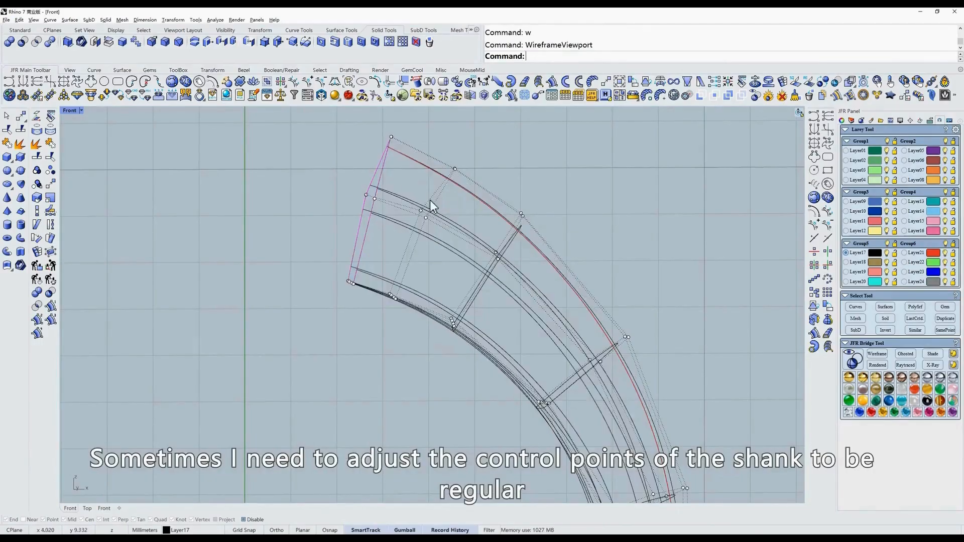
{"action": "type", "text": "f"}
{"action": "key", "text": "Return"}
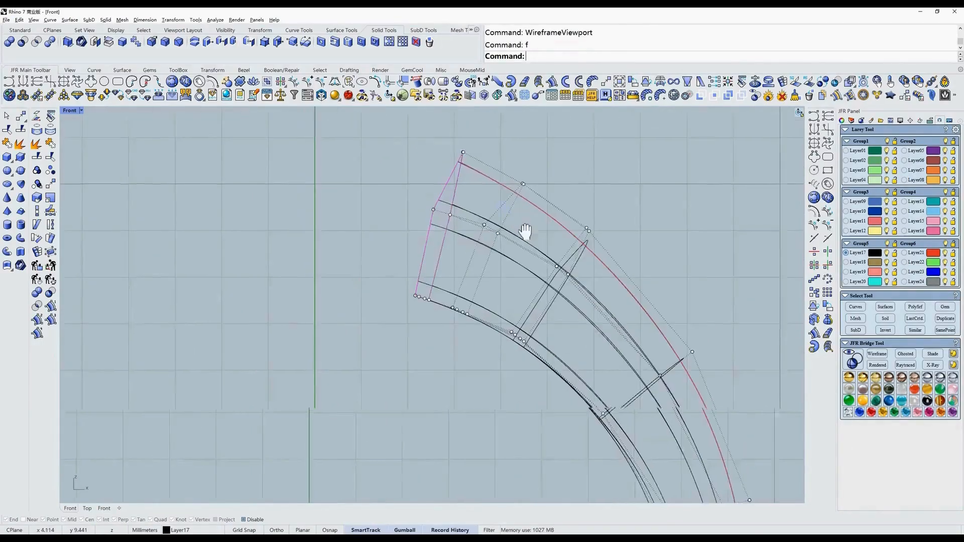
Flatten the second row of control points behind the shank's upper opening with the JFR flatten control points tool.
{"action": "left_click", "coordinate": [420, 86]}
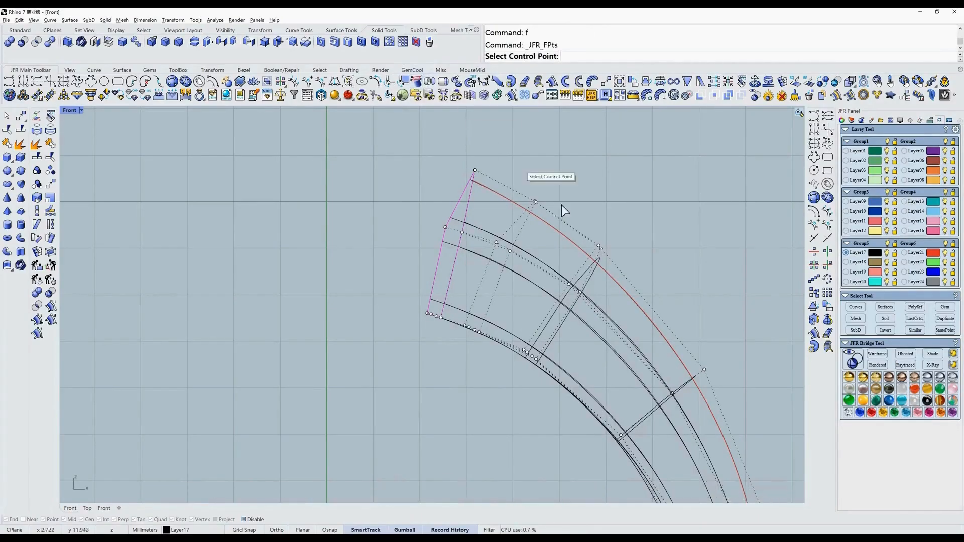
{"action": "left_click", "coordinate": [536, 201]}
{"action": "left_click_drag", "start_coordinate": [485, 269], "coordinate": [527, 237]}
{"action": "left_click_drag", "start_coordinate": [453, 345], "coordinate": [500, 312]}
{"action": "right_click", "coordinate": [565, 242]}
{"action": "left_click", "coordinate": [585, 204]}
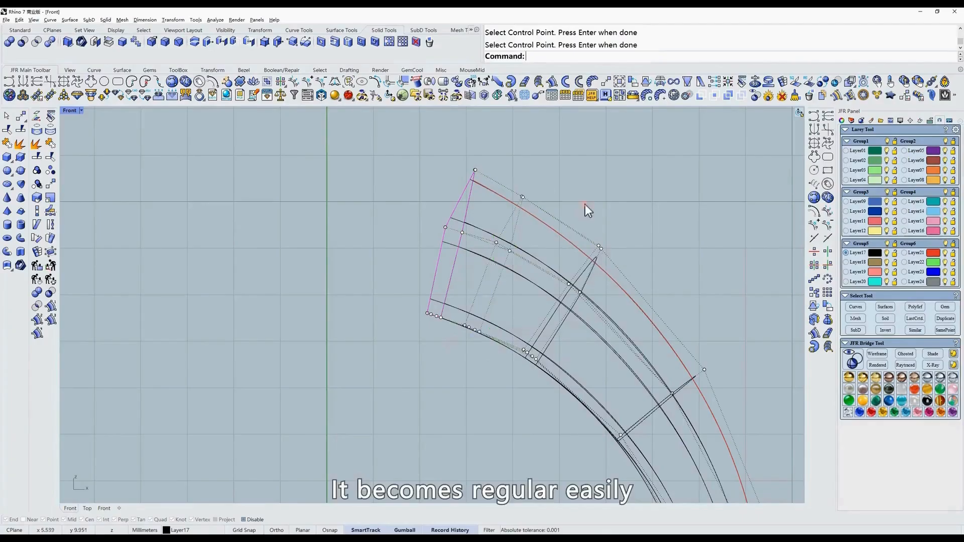
Inspect the flattened control point row in shaded display, then undo the flattening.
{"action": "right_click_drag", "start_coordinate": [563, 306], "coordinate": [529, 302], "text": "ctrl+shift"}
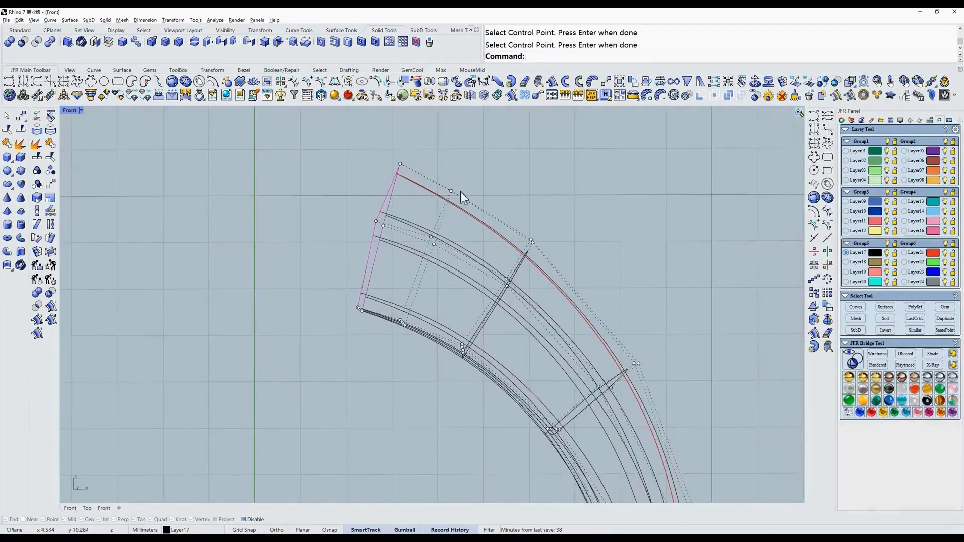
{"action": "type", "text": "s"}
{"action": "key", "text": "space"}
{"action": "mouse_move", "coordinate": [449, 276]}
{"action": "right_mouse_down", "text": "ctrl+shift"}
{"action": "mouse_move", "coordinate": [472, 282]}
{"action": "mouse_move", "coordinate": [466, 226]}
{"action": "right_mouse_up", "text": "ctrl+shift"}
{"action": "type", "text": "f"}
{"action": "key", "text": "space"}
{"action": "key", "text": "ctrl+z"}
Return to shaded display and hide the ring shank's control points.
{"action": "type", "text": "s"}
{"action": "key", "text": "space"}
{"action": "right_click_drag", "start_coordinate": [537, 209], "coordinate": [518, 209], "text": "ctrl+shift"}
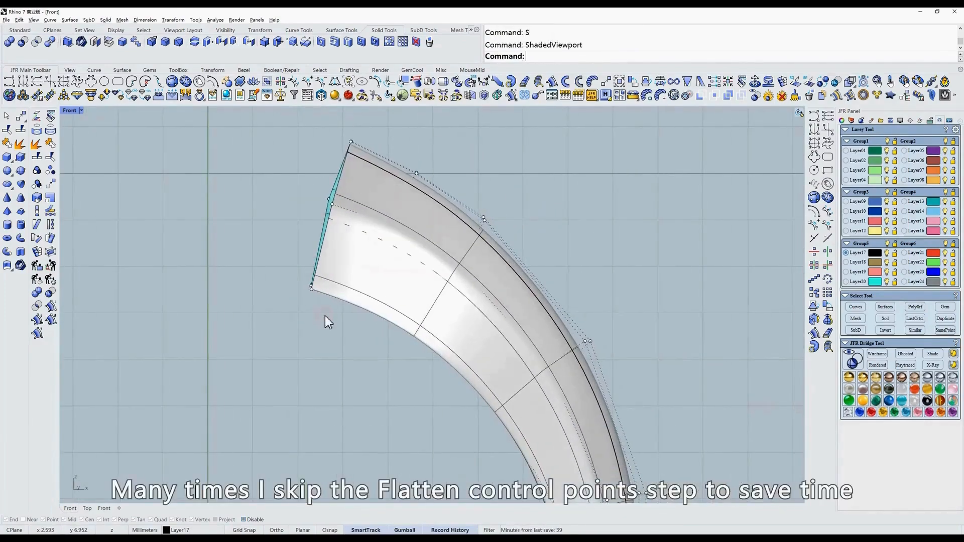
{"action": "key", "text": "Escape"}
Close the ring shank's openings directly with JFR Cap, without flattening the uneven upper end.
{"action": "right_click_drag", "start_coordinate": [330, 316], "coordinate": [490, 253], "text": "ctrl+shift"}
{"action": "type", "text": "f"}
{"action": "key", "text": "space"}
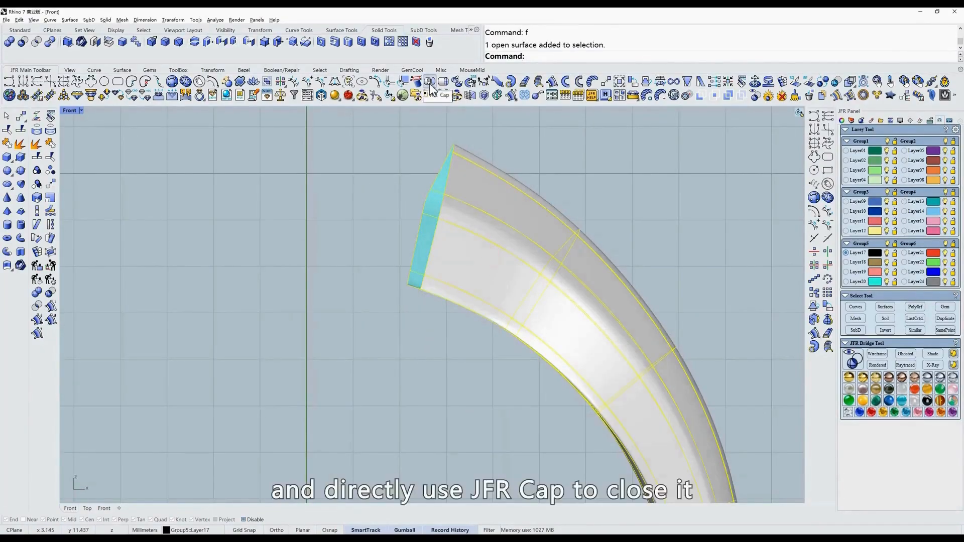
{"action": "left_click", "coordinate": [429, 81]}
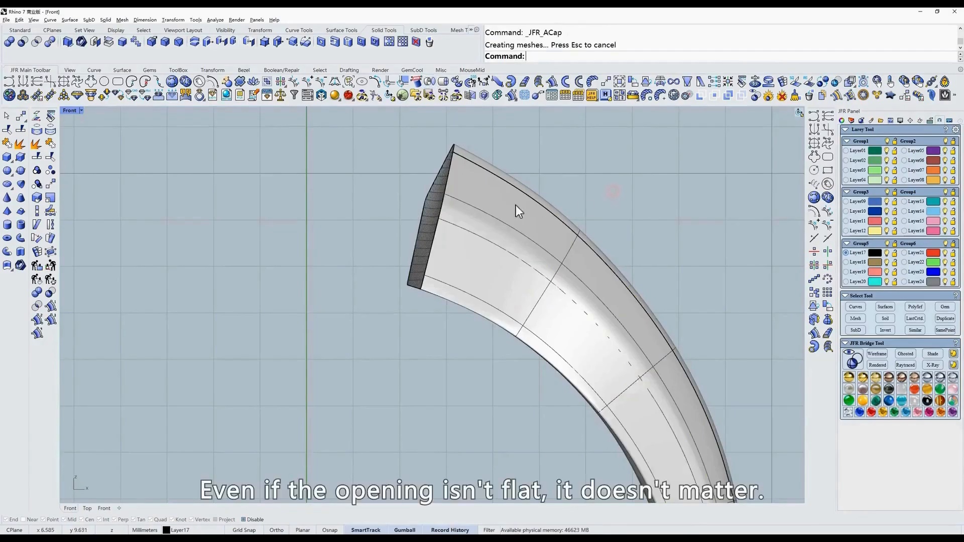
Examine the caps on both ends of the ring shank from several angles and return to the Front view.
{"action": "right_click_drag", "start_coordinate": [517, 205], "coordinate": [631, 221], "text": "shift"}
{"action": "scroll", "coordinate": [631, 221], "scroll_direction": "up", "scroll_amount": 3}
{"action": "scroll", "coordinate": [603, 229], "scroll_direction": "down", "scroll_amount": 3}
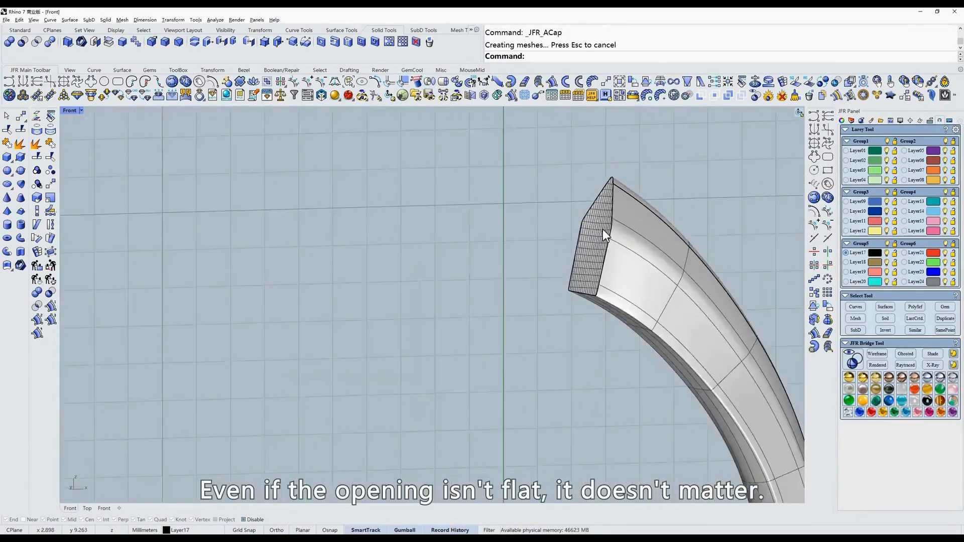
{"action": "type", "text": "f"}
{"action": "key", "text": "space"}
{"action": "right_click_drag", "start_coordinate": [524, 445], "coordinate": [641, 468], "text": "ctrl+shift"}
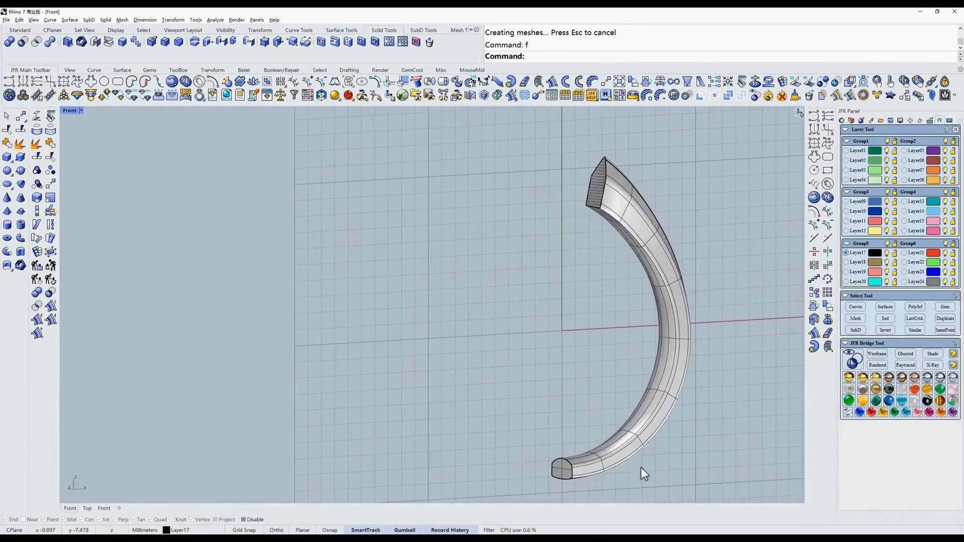
{"action": "scroll", "coordinate": [611, 161], "scroll_direction": "up", "scroll_amount": 5}
{"action": "scroll", "coordinate": [599, 203], "scroll_direction": "up", "scroll_amount": 3}
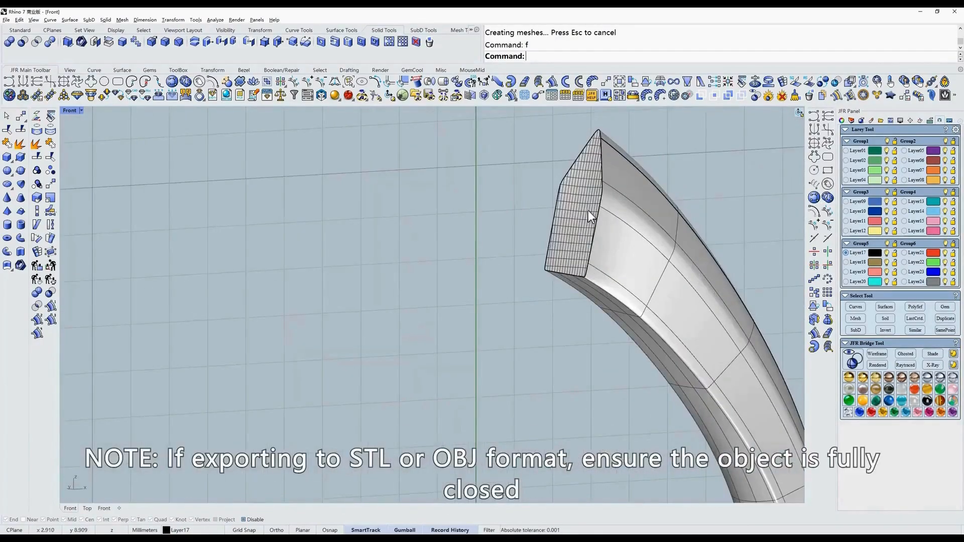
{"action": "right_click_drag", "start_coordinate": [588, 210], "coordinate": [381, 251], "text": "ctrl+shift"}
{"action": "type", "text": "f"}
{"action": "key", "text": "space"}
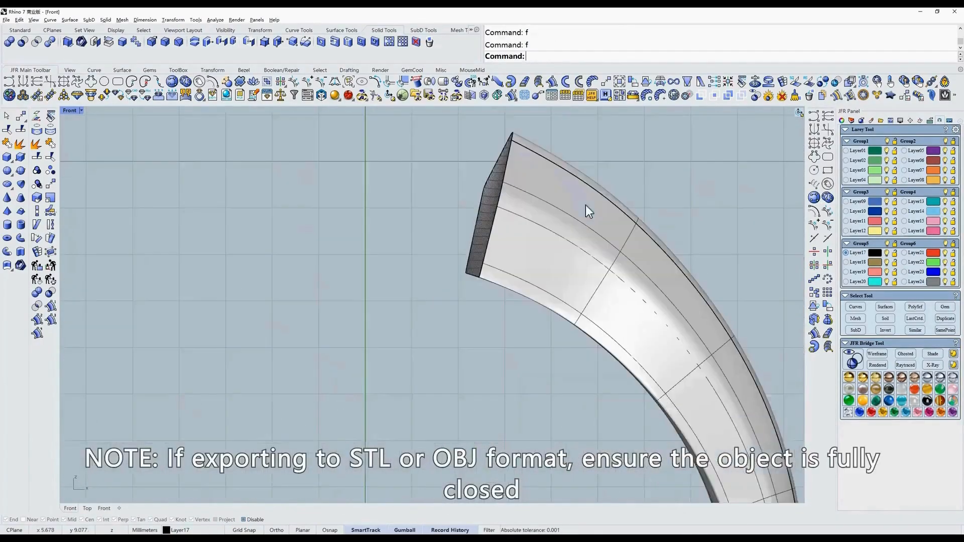
Select the capped ring shank and check in the command history whether it is a closed polysurface.
{"action": "left_click", "coordinate": [498, 291]}
{"action": "left_click_drag", "start_coordinate": [491, 45], "coordinate": [514, 45]}
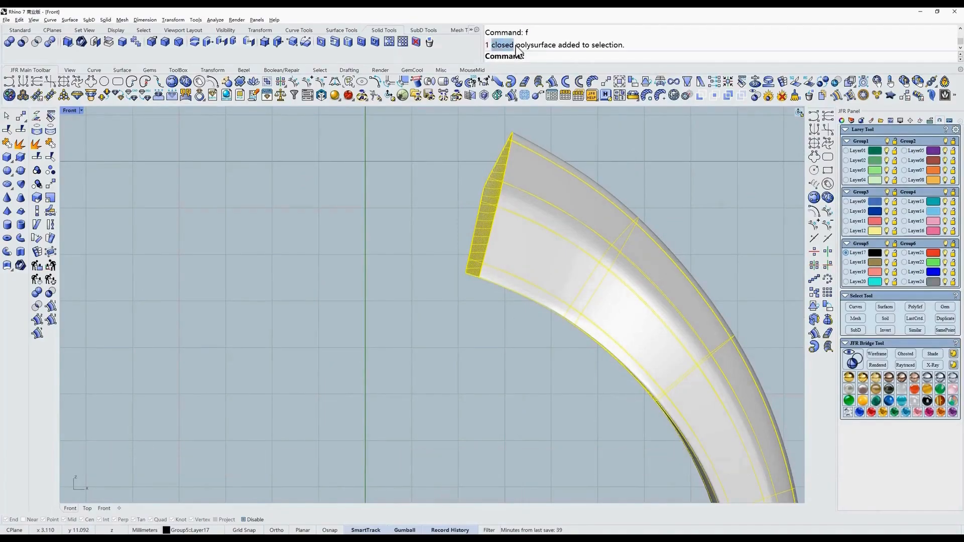
{"action": "left_click", "coordinate": [591, 152]}
Try to turn on the control points of the capped ring shank polysurface and read the response in the command history.
{"action": "right_click_drag", "start_coordinate": [569, 189], "coordinate": [486, 239]}
{"action": "scroll", "coordinate": [421, 206], "scroll_direction": "up", "scroll_amount": 2}
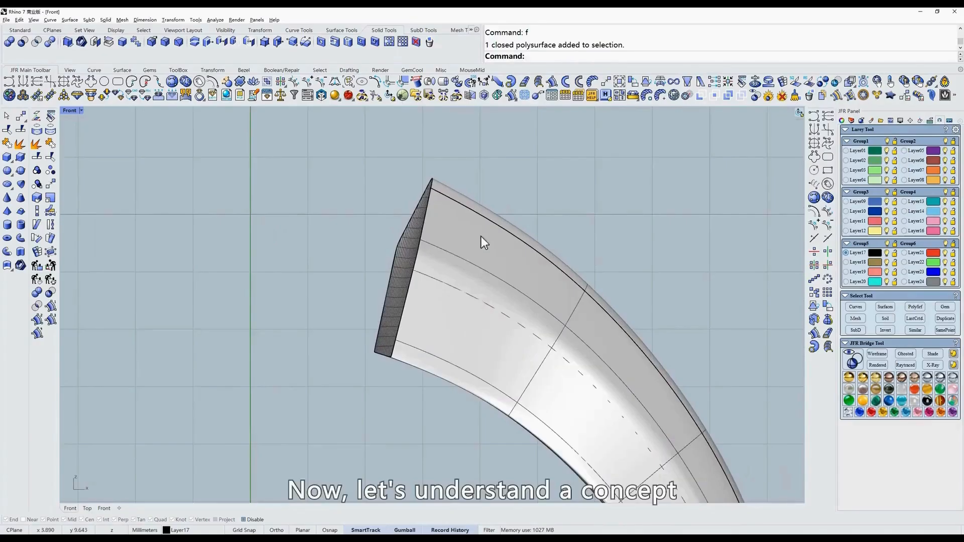
{"action": "left_click", "coordinate": [499, 285]}
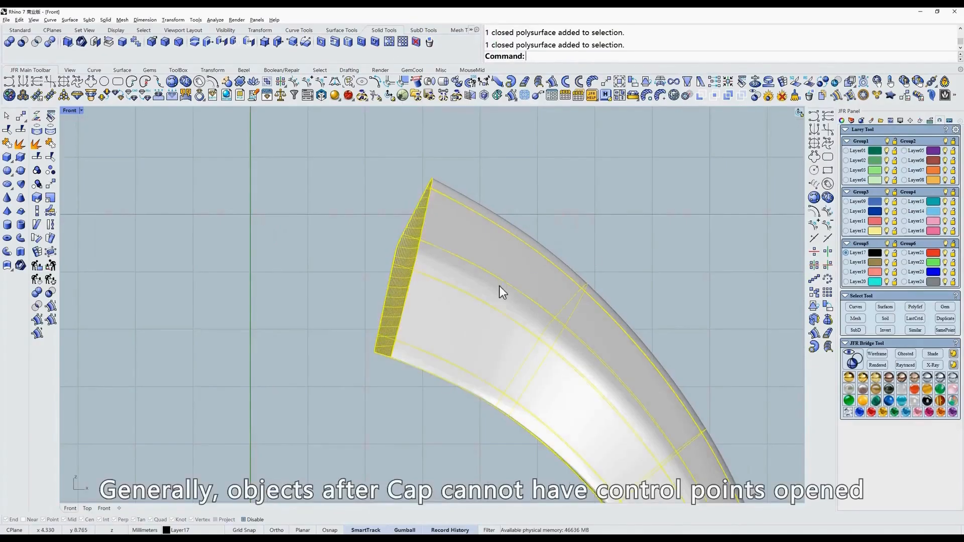
{"action": "left_click", "coordinate": [290, 95]}
{"action": "left_click", "coordinate": [620, 254]}
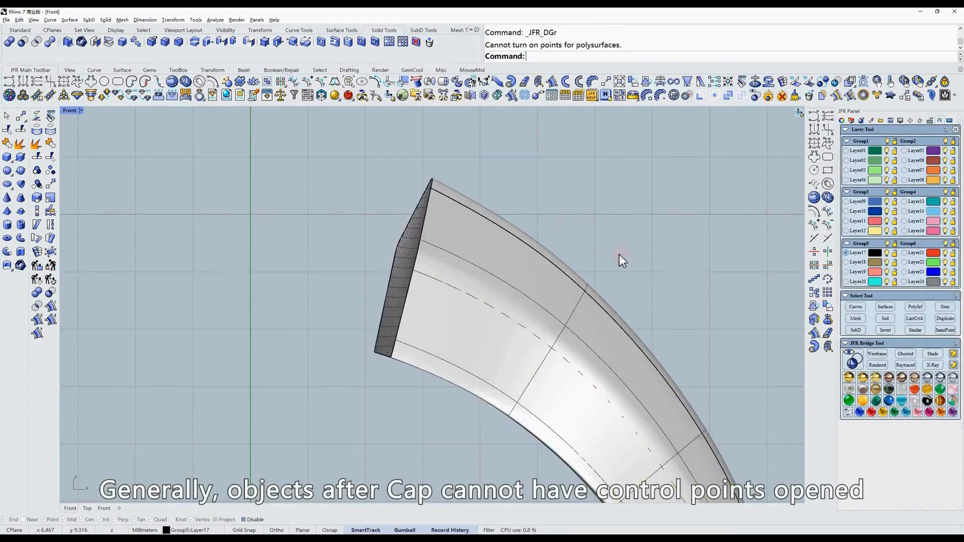
{"action": "left_click_drag", "start_coordinate": [484, 45], "coordinate": [638, 51]}
{"action": "scroll", "coordinate": [573, 181], "scroll_direction": "down", "scroll_amount": 4}
{"action": "right_click_drag", "start_coordinate": [552, 271], "coordinate": [499, 213]}
{"action": "scroll", "coordinate": [499, 213], "scroll_direction": "up", "scroll_amount": 4}
{"action": "right_click_drag", "start_coordinate": [556, 164], "coordinate": [559, 232]}
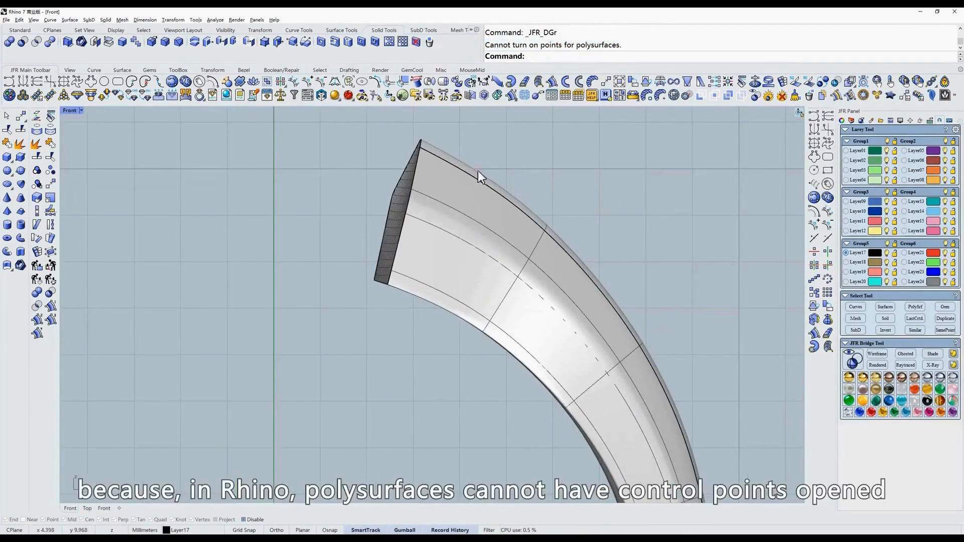
{"action": "left_click", "coordinate": [478, 171]}
{"action": "left_click", "coordinate": [294, 81]}
{"action": "scroll", "coordinate": [495, 252], "scroll_direction": "down", "scroll_amount": 5}
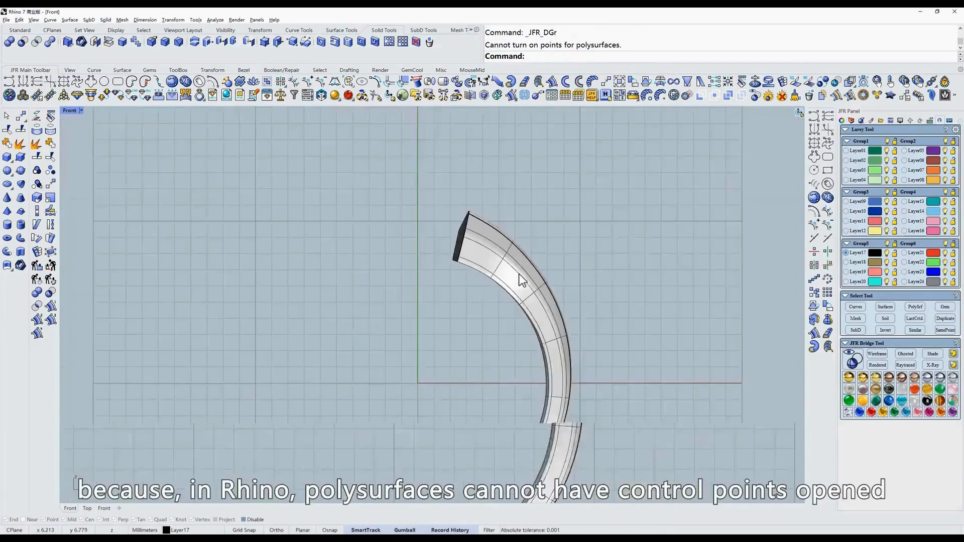
{"action": "scroll", "coordinate": [520, 273], "scroll_direction": "up", "scroll_amount": 6}
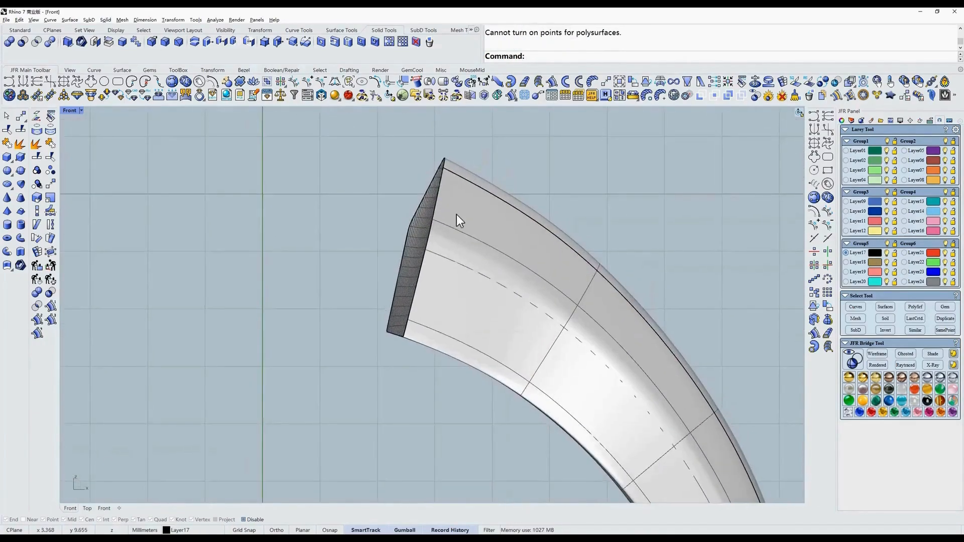
Explode the capped ring shank and delete its end caps, keeping only the main shank surface.
{"action": "left_click", "coordinate": [457, 215]}
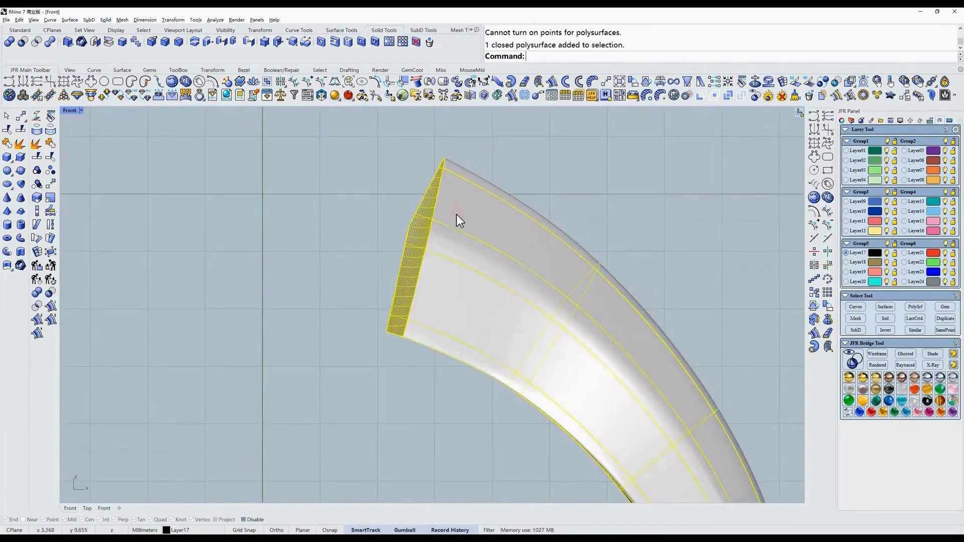
{"action": "left_click", "coordinate": [36, 145]}
{"action": "left_click", "coordinate": [557, 229], "text": "ctrl"}
{"action": "scroll", "coordinate": [556, 228], "scroll_direction": "down", "scroll_amount": 6}
{"action": "key", "text": "Delete"}
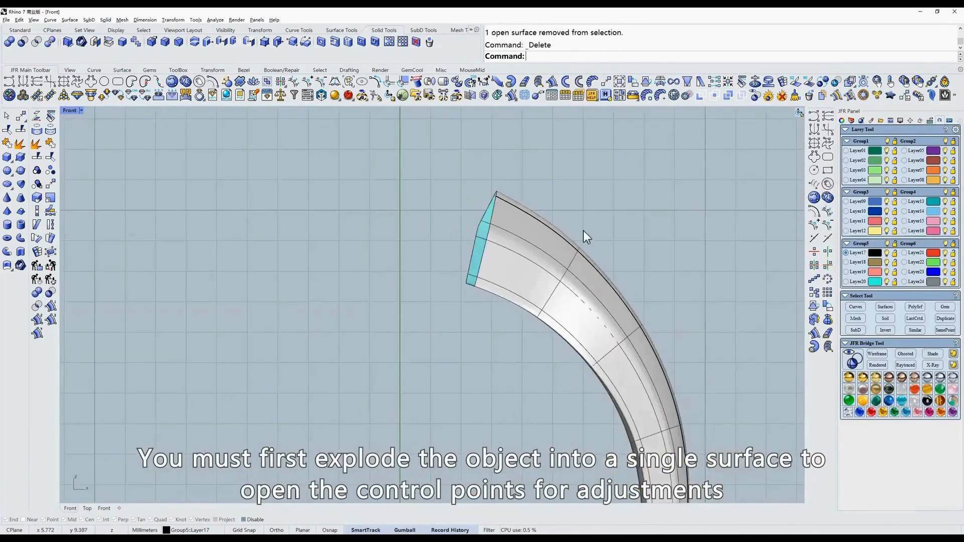
Turn on the open shank surface's control points and try moving the outer points near the upper end outward in wireframe display.
{"action": "left_click_drag", "start_coordinate": [618, 236], "coordinate": [518, 312]}
{"action": "left_click", "coordinate": [294, 81]}
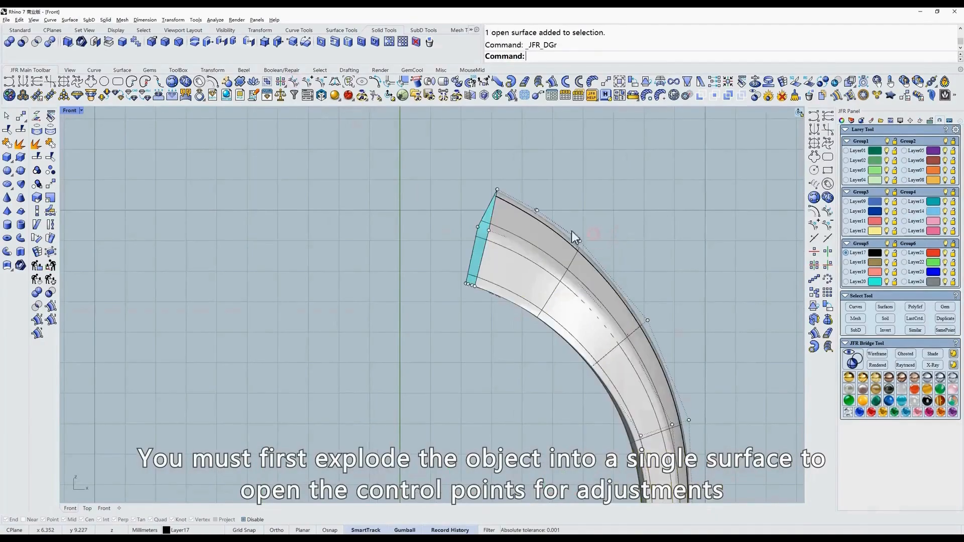
{"action": "type", "text": "w"}
{"action": "key", "text": "Return"}
{"action": "scroll", "coordinate": [559, 227], "scroll_direction": "up", "scroll_amount": 6}
{"action": "left_click_drag", "start_coordinate": [490, 164], "coordinate": [533, 217]}
{"action": "type", "text": "m"}
{"action": "key", "text": "Return"}
{"action": "left_click", "coordinate": [593, 178]}
{"action": "left_click", "coordinate": [603, 157]}
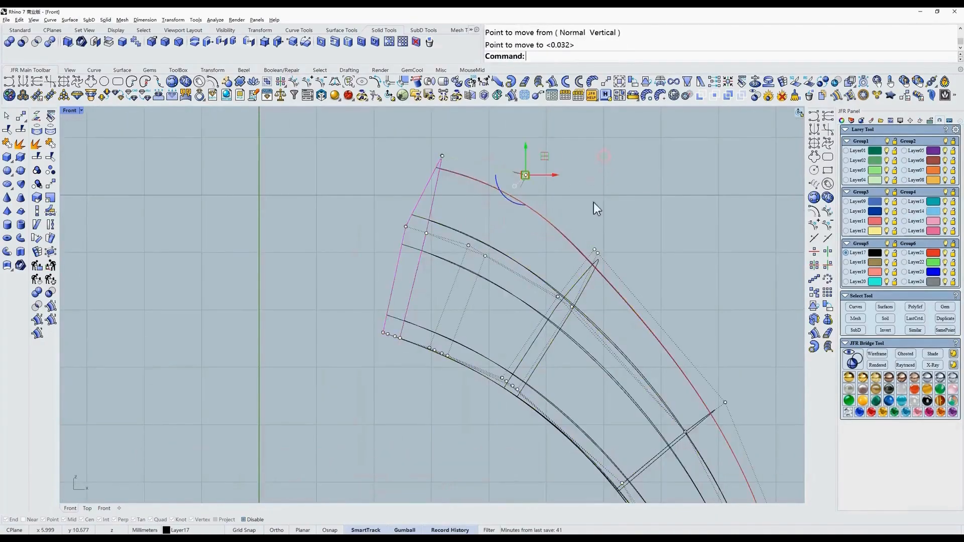
Undo the point move, leave control point editing and return to shaded display.
{"action": "key", "text": "ctrl+z"}
{"action": "key", "text": "Escape"}
{"action": "scroll", "coordinate": [591, 253], "scroll_direction": "down", "scroll_amount": 2}
{"action": "scroll", "coordinate": [587, 253], "scroll_direction": "down", "scroll_amount": 2}
{"action": "type", "text": "s"}
{"action": "key", "text": "Return"}
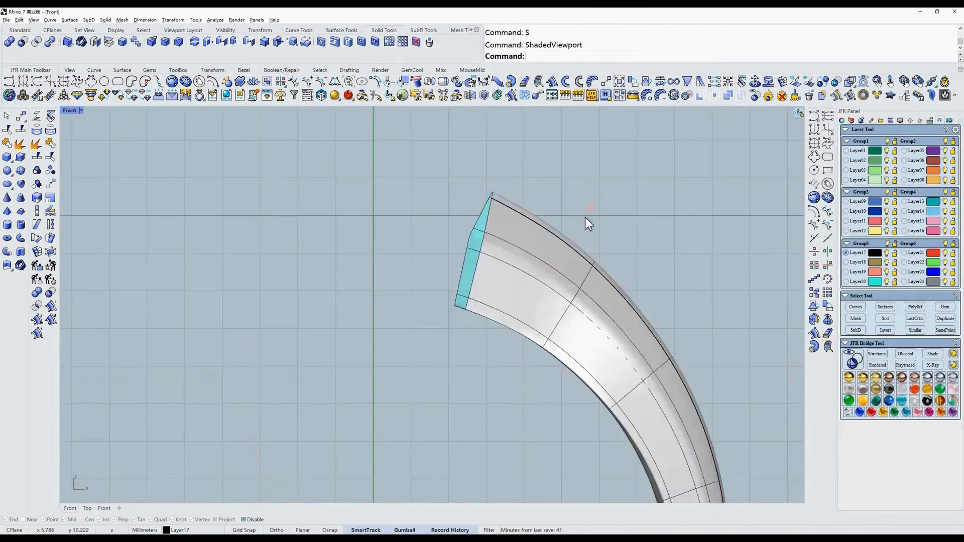
Close the open ring shank's ends as one single closed surface, check its type and return to the Front view.
{"action": "left_click", "coordinate": [521, 275]}
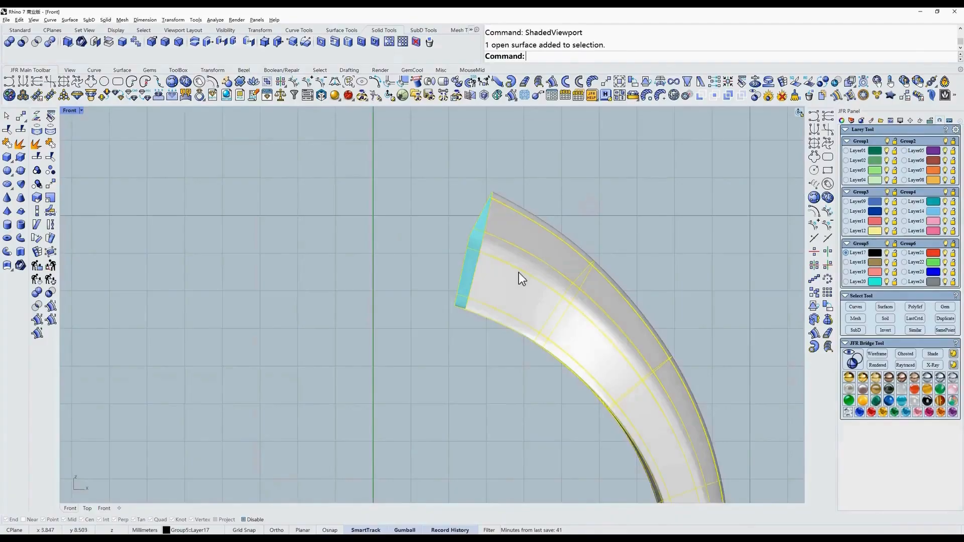
{"action": "left_click", "coordinate": [444, 82]}
{"action": "right_click_drag", "start_coordinate": [602, 197], "coordinate": [577, 340]}
{"action": "left_click", "coordinate": [577, 340]}
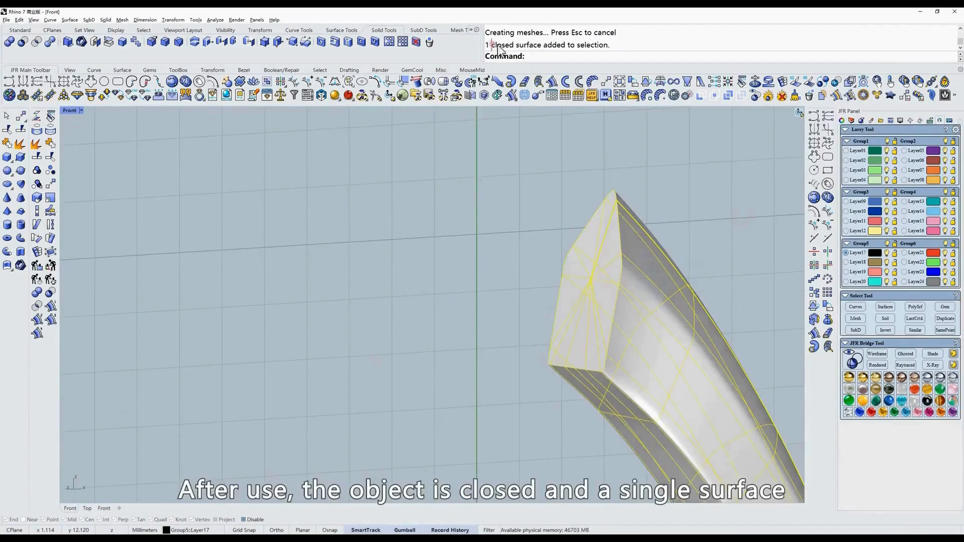
{"action": "type", "text": "f"}
{"action": "key", "text": "Return"}
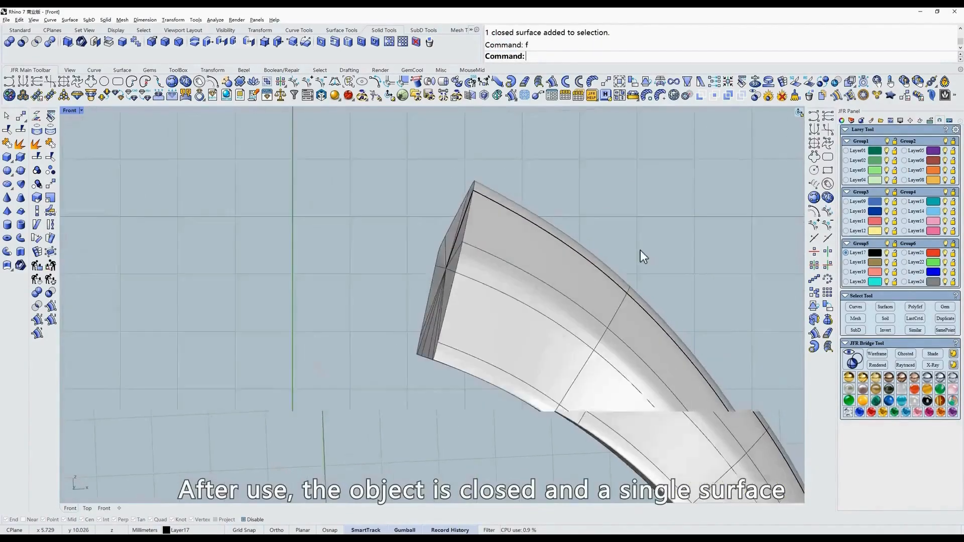
Turn on the closed single surface's control points and try shifting the ones near the upper end with the gumball, undoing the shift.
{"action": "left_click", "coordinate": [305, 85]}
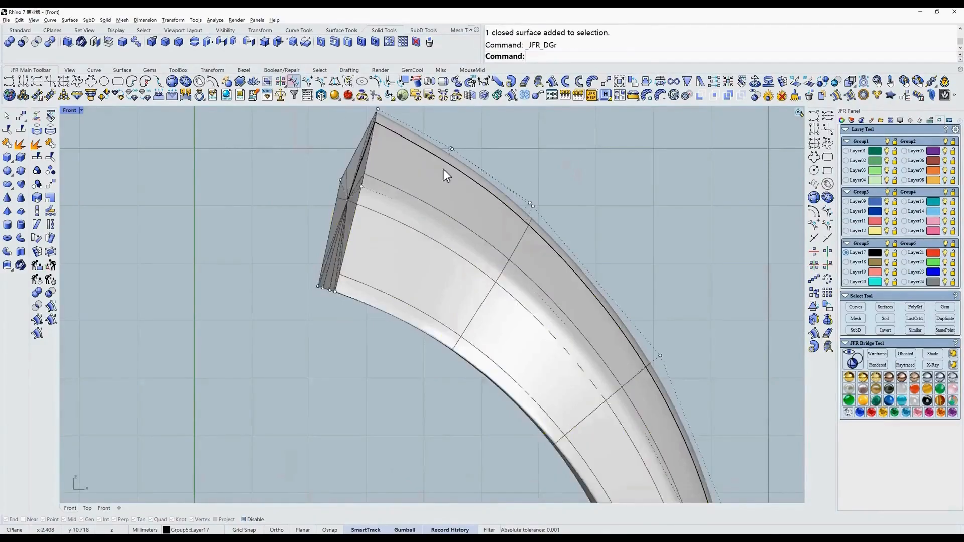
{"action": "right_click_drag", "start_coordinate": [480, 185], "coordinate": [487, 232]}
{"action": "type", "text": "w"}
{"action": "key", "text": "Return"}
{"action": "mouse_move", "coordinate": [407, 156]}
{"action": "left_mouse_down"}
{"action": "mouse_move", "coordinate": [464, 204]}
{"action": "mouse_move", "coordinate": [477, 237]}
{"action": "mouse_move", "coordinate": [535, 206]}
{"action": "left_mouse_up"}
{"action": "type", "text": "s"}
{"action": "key", "text": "Return"}
{"action": "key", "text": "ctrl+z"}
Try the Move command on the selected upper-end control points, undo the move and deselect them.
{"action": "type", "text": "m"}
{"action": "key", "text": "Return"}
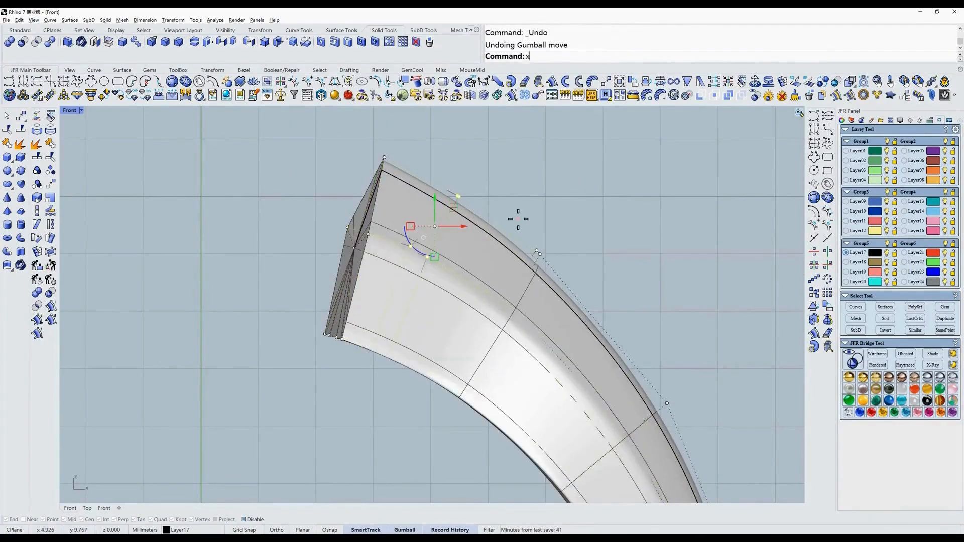
{"action": "left_click", "coordinate": [520, 222]}
{"action": "left_click", "coordinate": [532, 197]}
{"action": "key", "text": "ctrl+z"}
{"action": "key", "text": "Escape"}
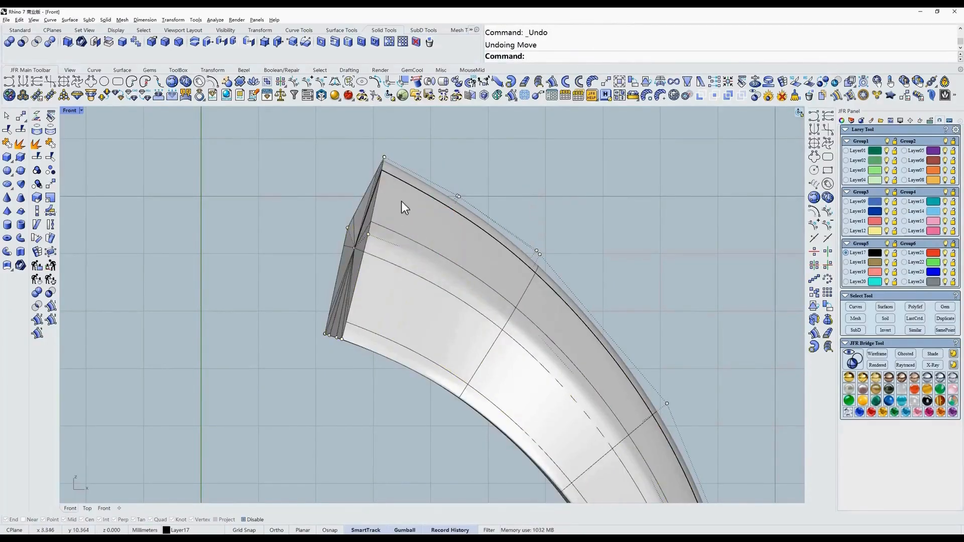
Inspect the corner at the sealed upper end in wireframe, then return to shaded display with the control points hidden.
{"action": "scroll", "coordinate": [281, 266], "scroll_direction": "down", "scroll_amount": 3}
{"action": "scroll", "coordinate": [382, 200], "scroll_direction": "up", "scroll_amount": 5}
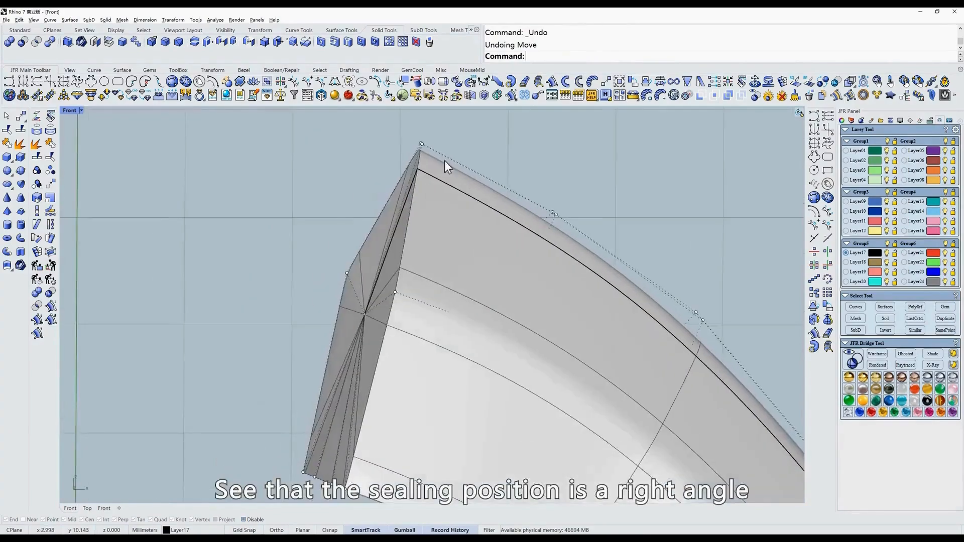
{"action": "type", "text": "w"}
{"action": "key", "text": "Return"}
{"action": "scroll", "coordinate": [416, 192], "scroll_direction": "down", "scroll_amount": 4}
{"action": "type", "text": "s"}
{"action": "key", "text": "Return"}
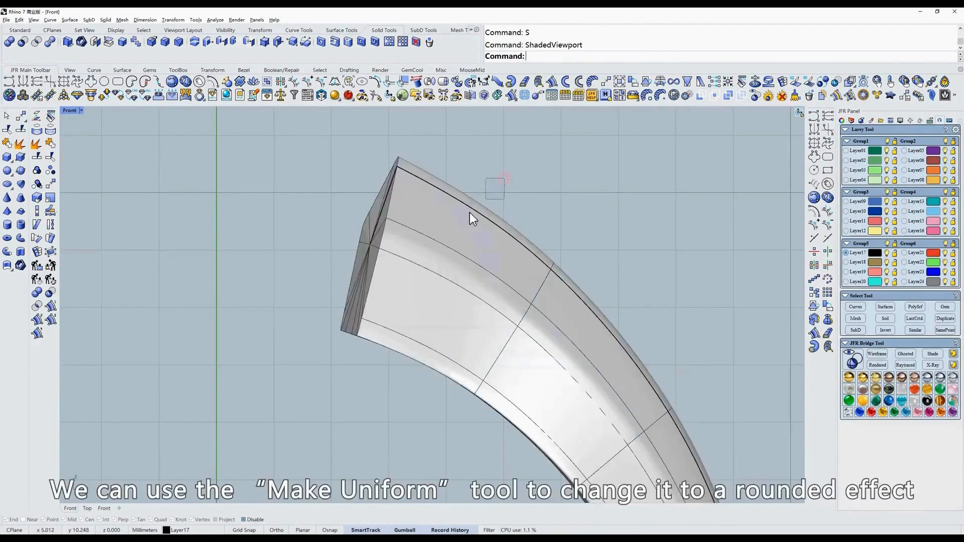
Apply Make Uniform to the closed ring shank surface to round its sealed ends.
{"action": "left_click", "coordinate": [461, 211]}
{"action": "left_click", "coordinate": [343, 31]}
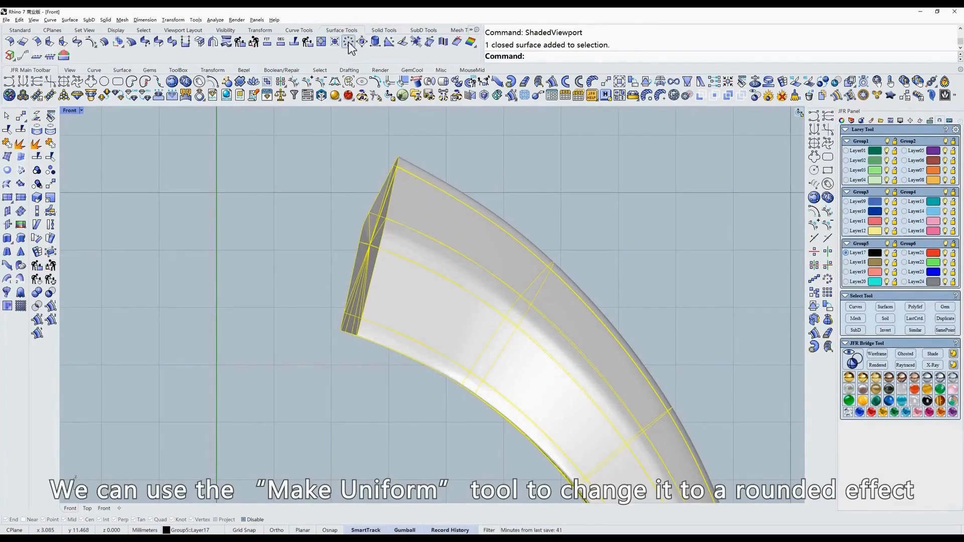
{"action": "left_click", "coordinate": [348, 41]}
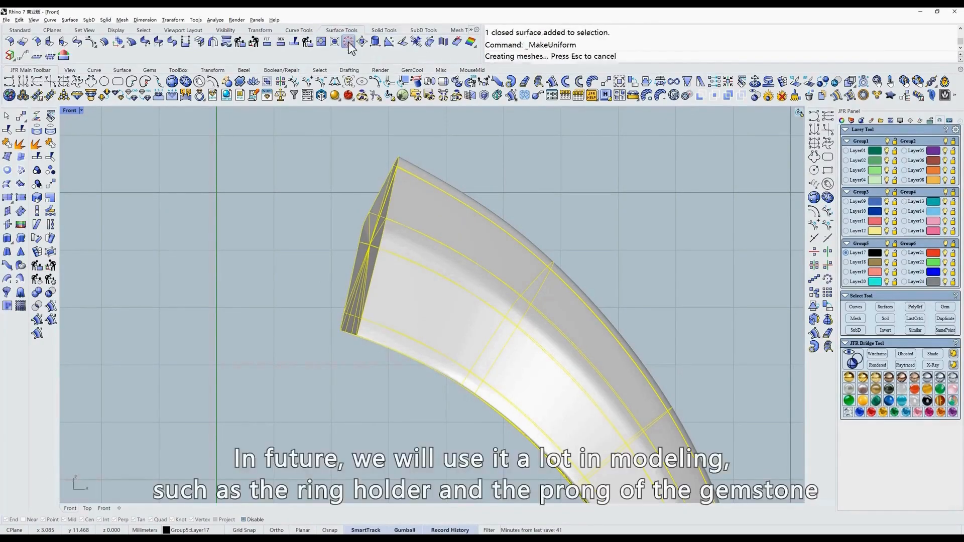
{"action": "scroll", "coordinate": [382, 231], "scroll_direction": "up", "scroll_amount": 3}
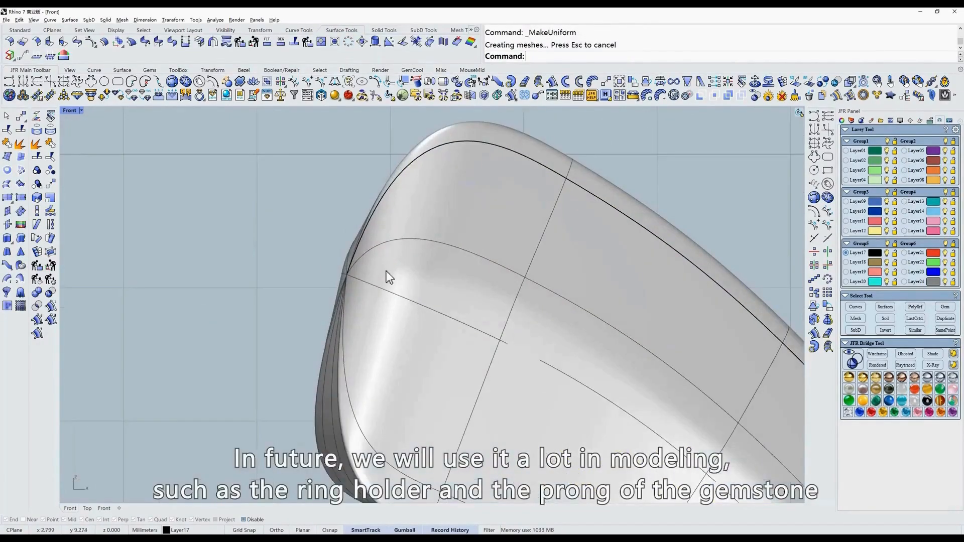
Turn on the rounded shank's control points, move the end's centre point down toward the inner corner and return to the Front view.
{"action": "left_click", "coordinate": [343, 281]}
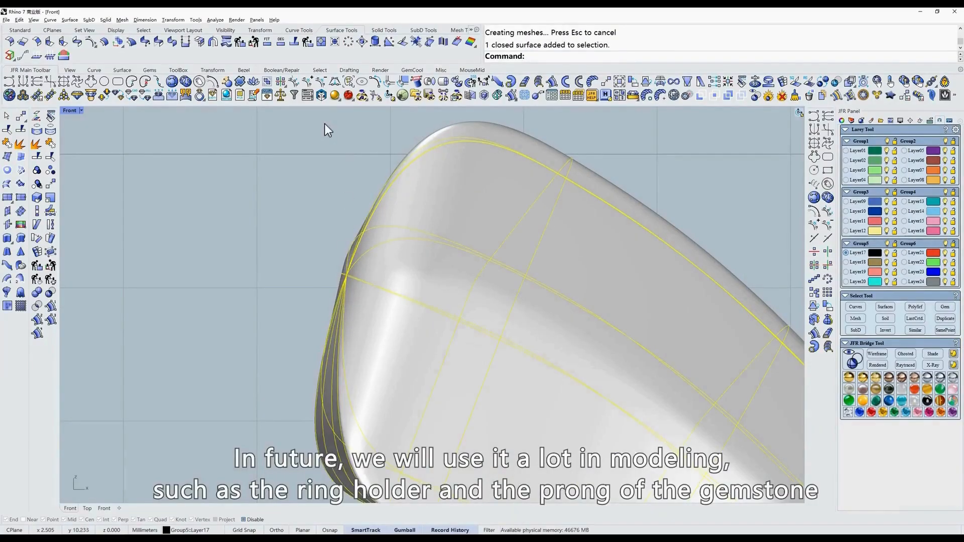
{"action": "left_click", "coordinate": [294, 82]}
{"action": "left_click", "coordinate": [347, 275]}
{"action": "scroll", "coordinate": [369, 292], "scroll_direction": "down", "scroll_amount": 4}
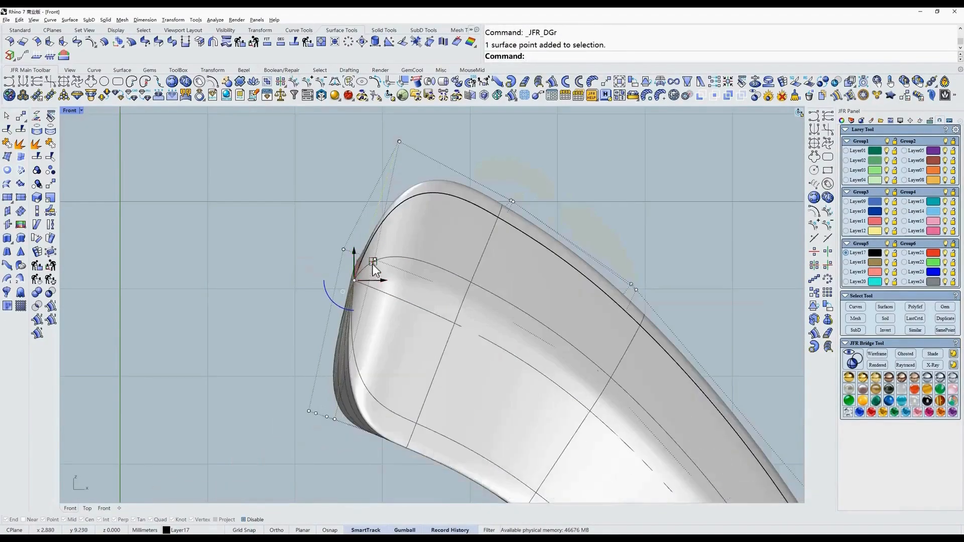
{"action": "left_click_drag", "start_coordinate": [371, 263], "coordinate": [332, 379]}
{"action": "key", "text": "Escape"}
{"action": "scroll", "coordinate": [390, 243], "scroll_direction": "down", "scroll_amount": 3}
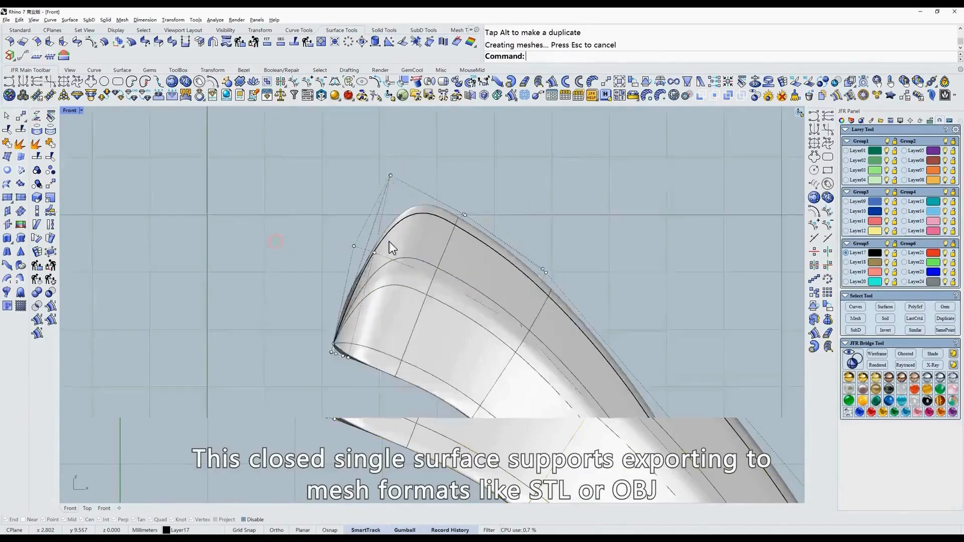
{"action": "right_click_drag", "start_coordinate": [390, 272], "coordinate": [334, 261]}
{"action": "type", "text": "f"}
{"action": "key", "text": "Return"}
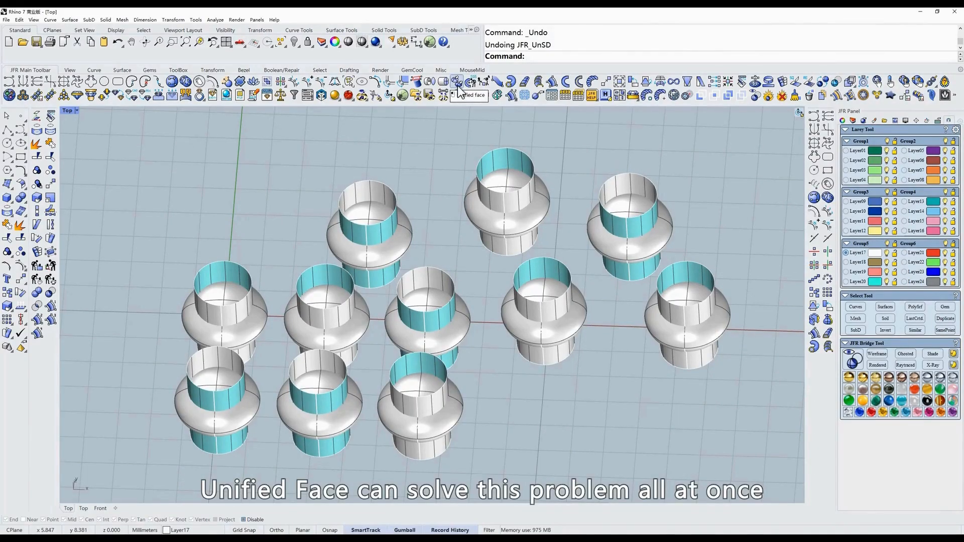
Analyze the surface direction of the cylinder with the cyan inner face, second along the red axis, using Dir.
{"action": "right_click_drag", "start_coordinate": [358, 324], "coordinate": [377, 324]}
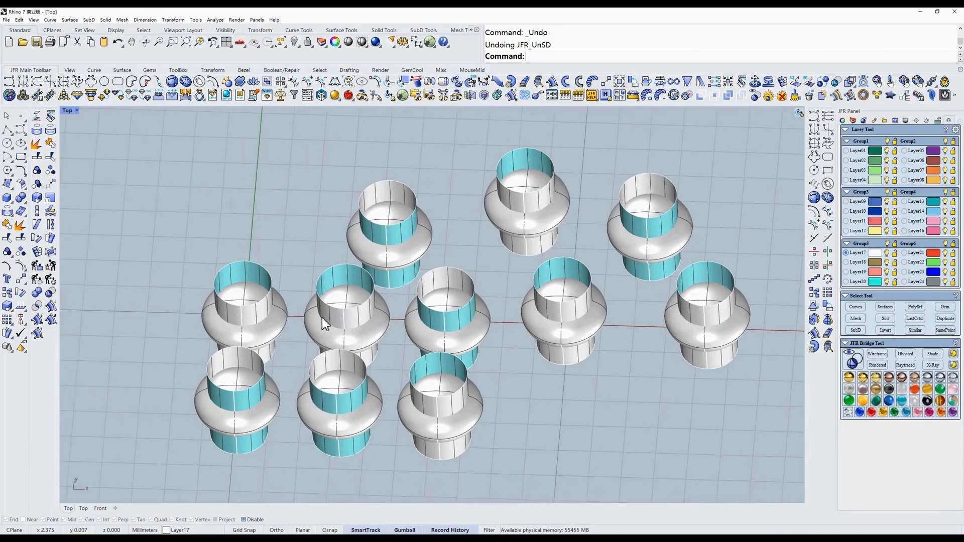
{"action": "scroll", "coordinate": [322, 317], "scroll_direction": "up", "scroll_amount": 2}
{"action": "scroll", "coordinate": [382, 296], "scroll_direction": "up", "scroll_amount": 2}
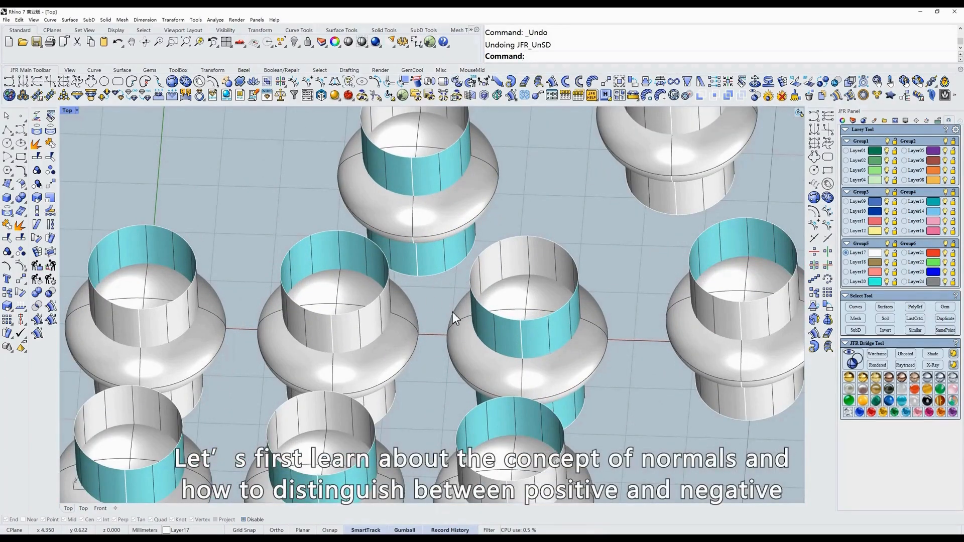
{"action": "right_click_drag", "start_coordinate": [435, 328], "coordinate": [435, 334]}
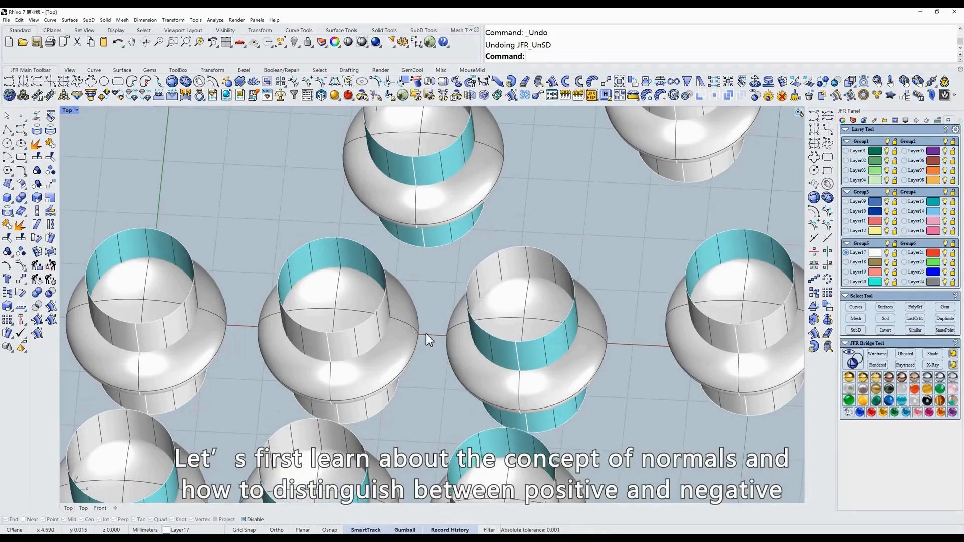
{"action": "scroll", "coordinate": [347, 257], "scroll_direction": "up", "scroll_amount": 3}
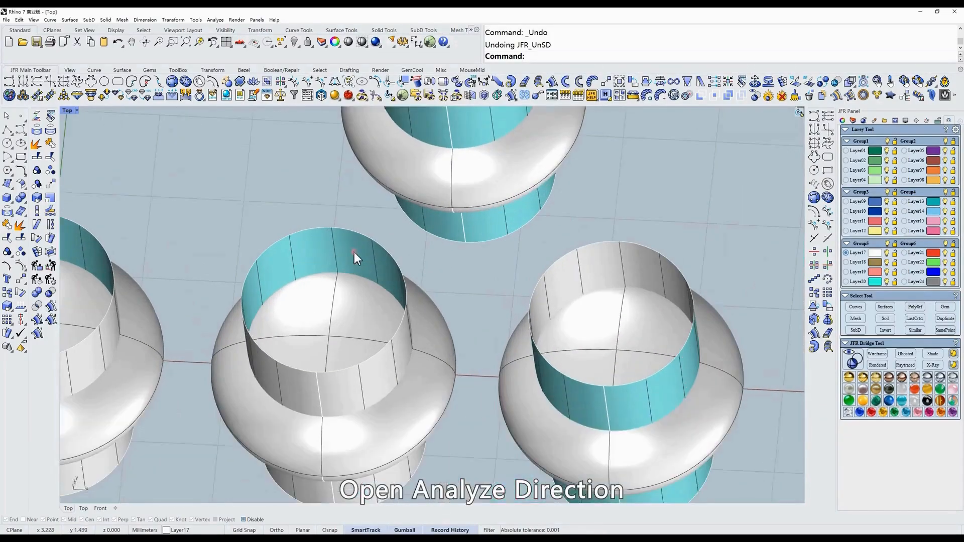
{"action": "left_click", "coordinate": [354, 252]}
{"action": "left_click", "coordinate": [23, 305]}
{"action": "right_click_drag", "start_coordinate": [316, 284], "coordinate": [338, 315]}
{"action": "right_click_drag", "start_coordinate": [394, 300], "coordinate": [431, 334]}
{"action": "scroll", "coordinate": [398, 303], "scroll_direction": "up", "scroll_amount": 2}
{"action": "scroll", "coordinate": [396, 312], "scroll_direction": "down", "scroll_amount": 3}
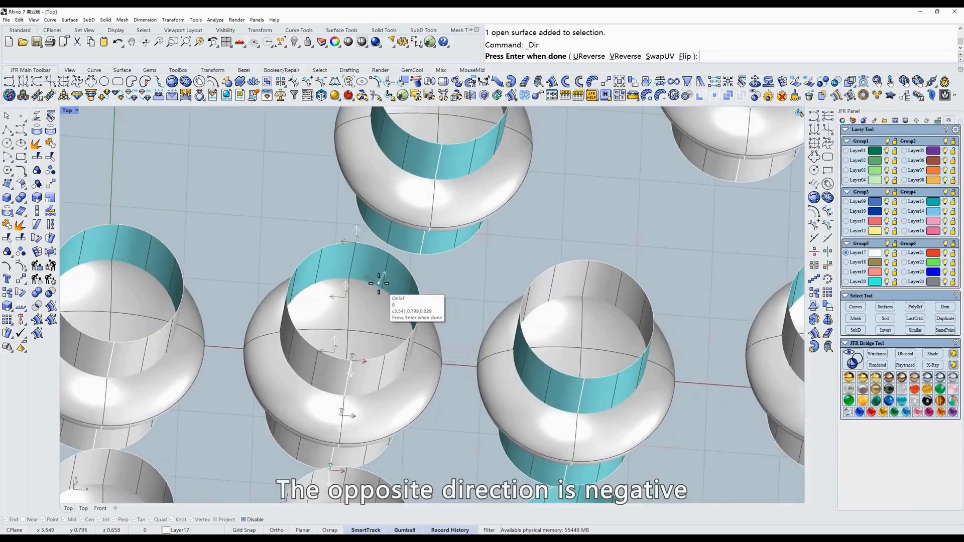
{"action": "key", "text": "Return"}
Analyze the surface direction of the neighbouring cylinder with the cyan outer face, then deselect it.
{"action": "left_click", "coordinate": [565, 276]}
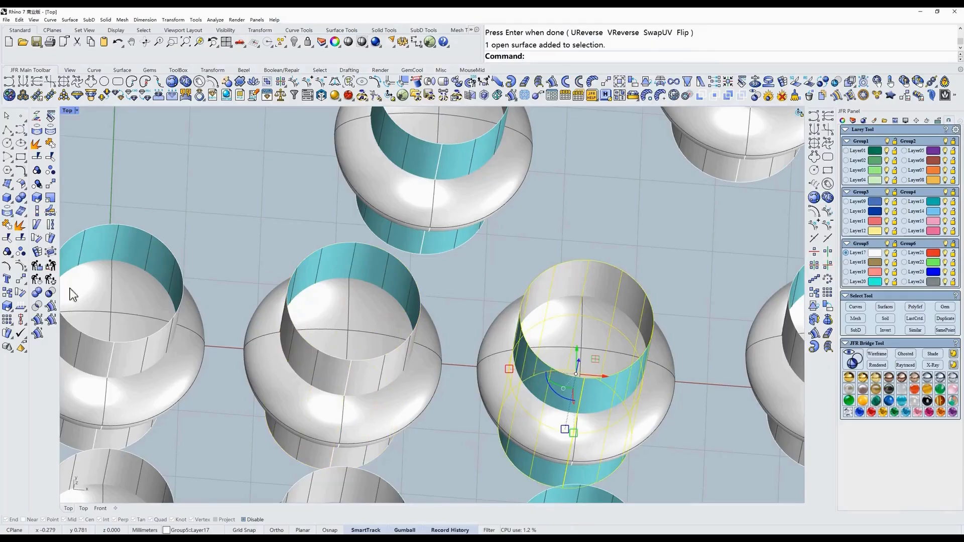
{"action": "left_click", "coordinate": [21, 314]}
{"action": "scroll", "coordinate": [594, 316], "scroll_direction": "up", "scroll_amount": 5}
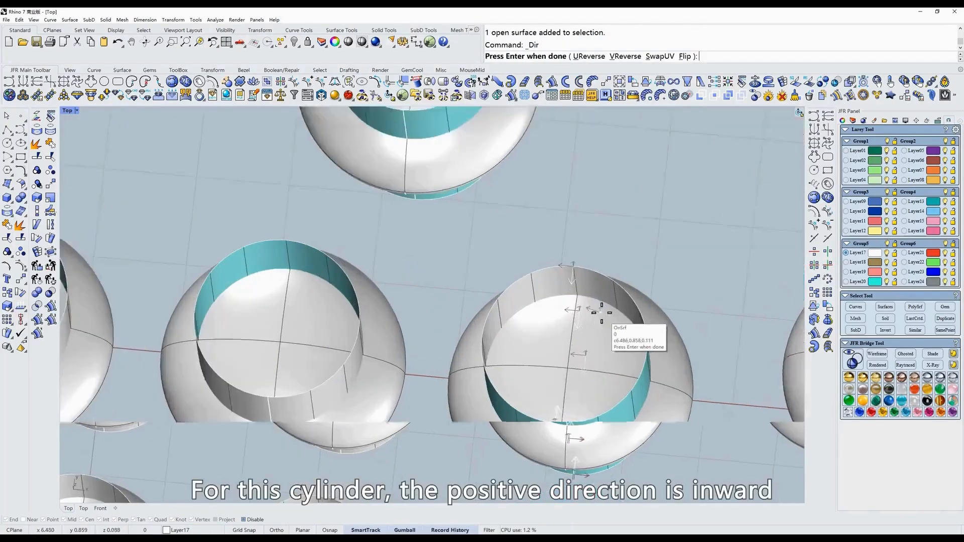
{"action": "right_click_drag", "start_coordinate": [616, 301], "coordinate": [609, 311]}
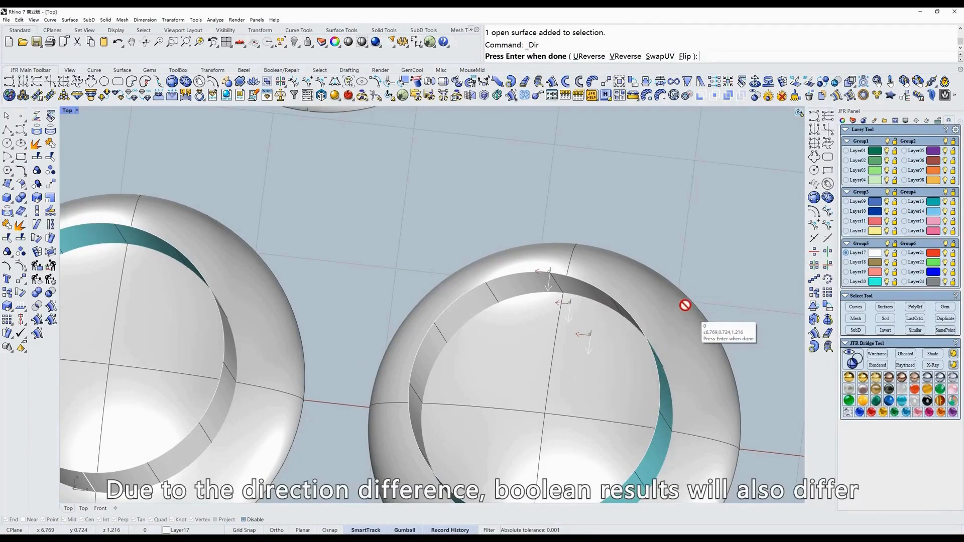
{"action": "scroll", "coordinate": [693, 311], "scroll_direction": "down", "scroll_amount": 5}
{"action": "key", "text": "Return"}
{"action": "left_click", "coordinate": [509, 274]}
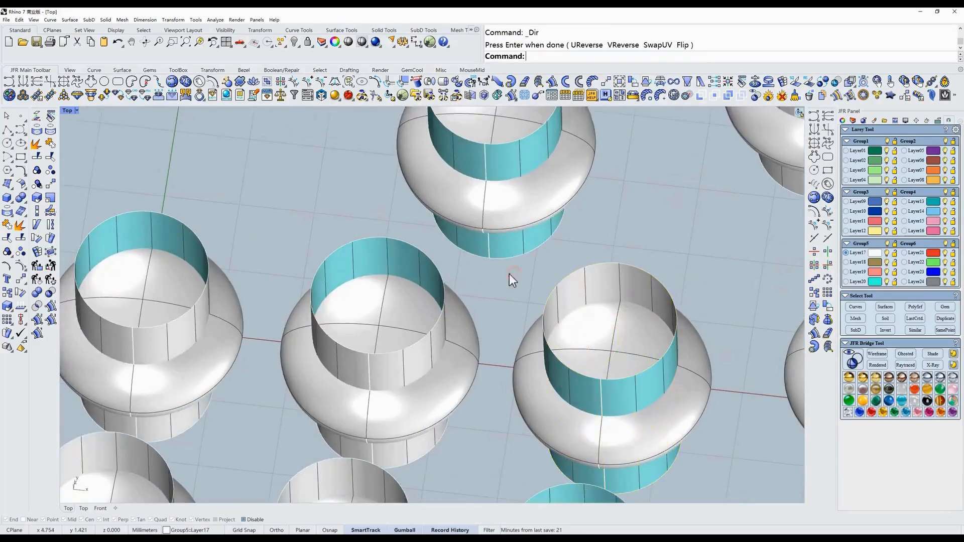
Boolean-subtract the cylinder with the cyan inner face from its flattened ellipsoid, second along the red axis.
{"action": "left_click", "coordinate": [50, 292]}
{"action": "left_click", "coordinate": [462, 322]}
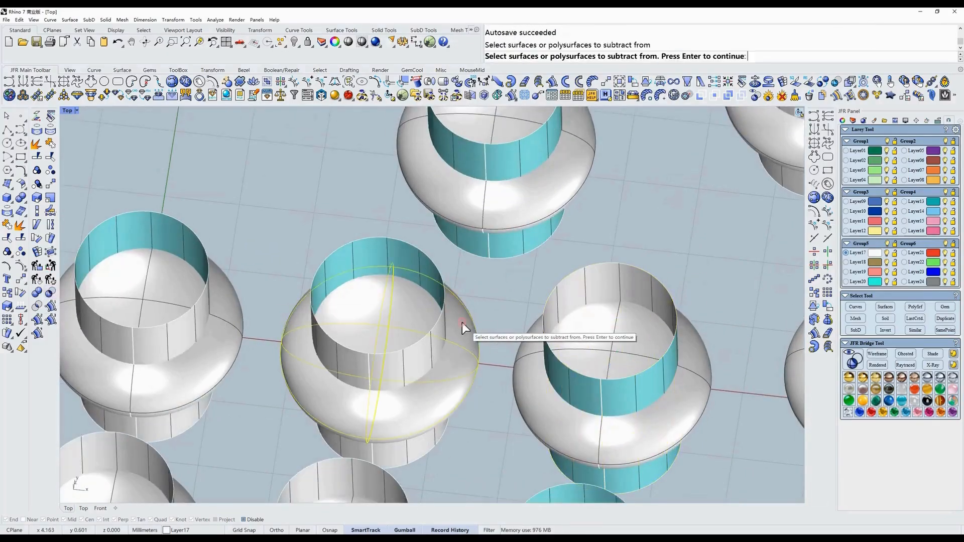
{"action": "key", "text": "Return"}
{"action": "left_click", "coordinate": [408, 260]}
{"action": "key", "text": "Return"}
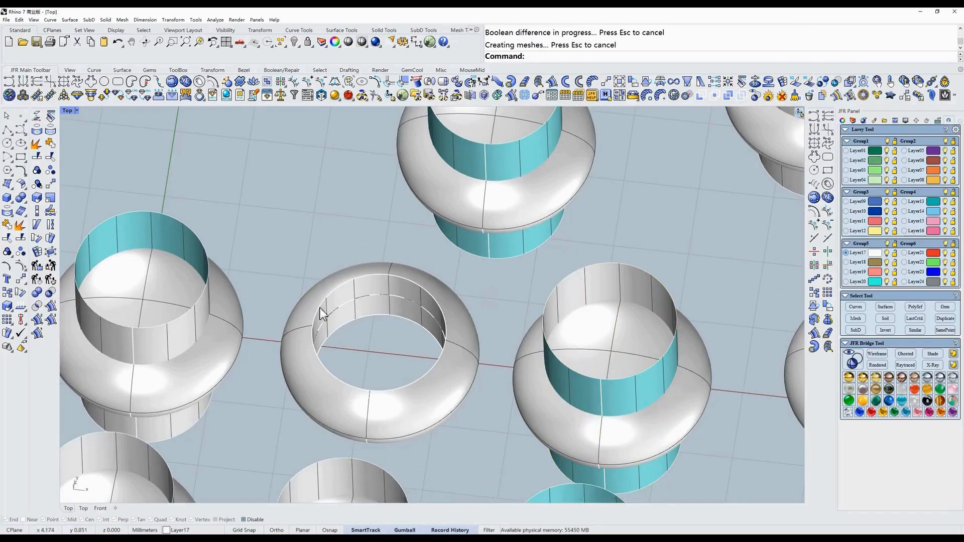
Boolean-subtract the neighbouring cylinder with the cyan outer face from its flattened ellipsoid, third along the red axis.
{"action": "left_click", "coordinate": [50, 295]}
{"action": "left_click", "coordinate": [701, 387]}
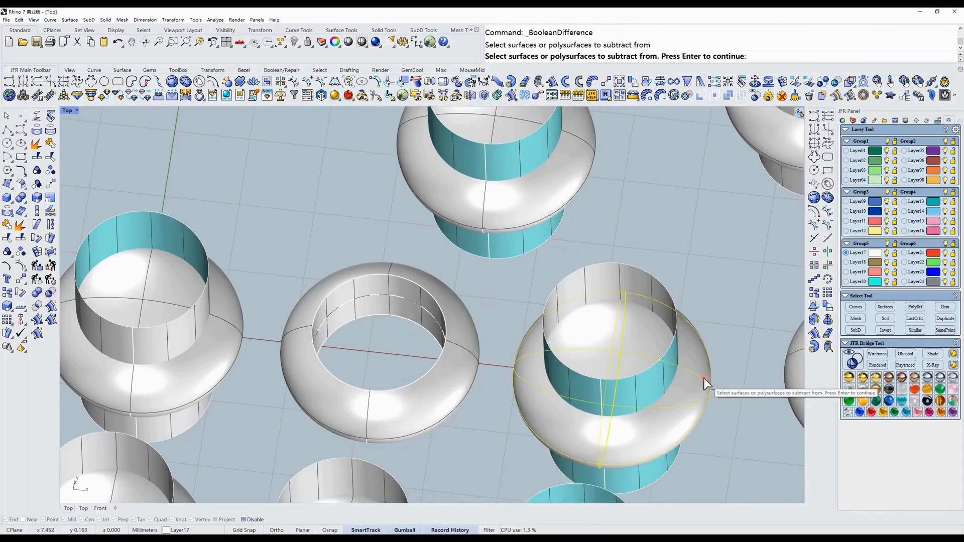
{"action": "key", "text": "Return"}
{"action": "left_click", "coordinate": [669, 357]}
{"action": "key", "text": "Return"}
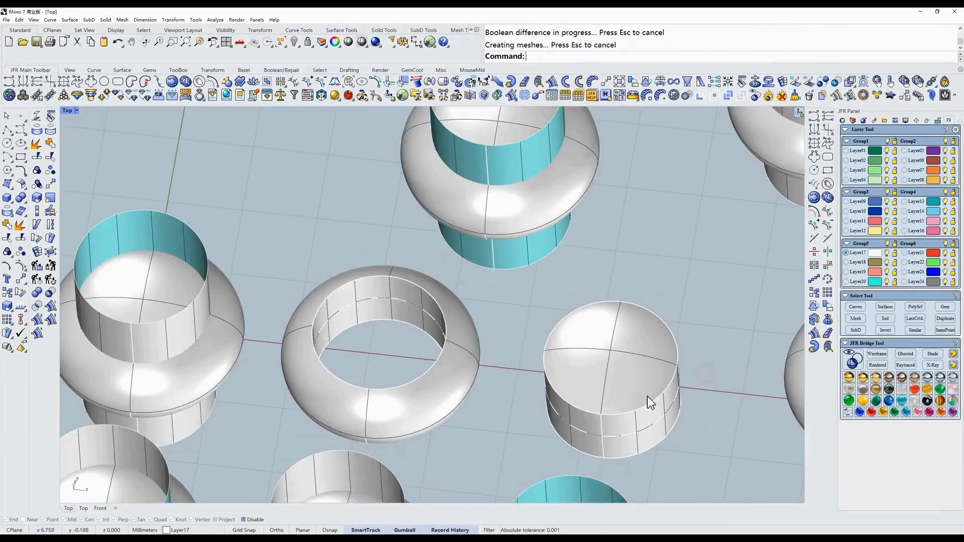
Undo both Boolean differences and deselect everything.
{"action": "key", "text": "ctrl+z"}
{"action": "scroll", "coordinate": [577, 352], "scroll_direction": "down", "scroll_amount": 3}
{"action": "key", "text": "Escape"}
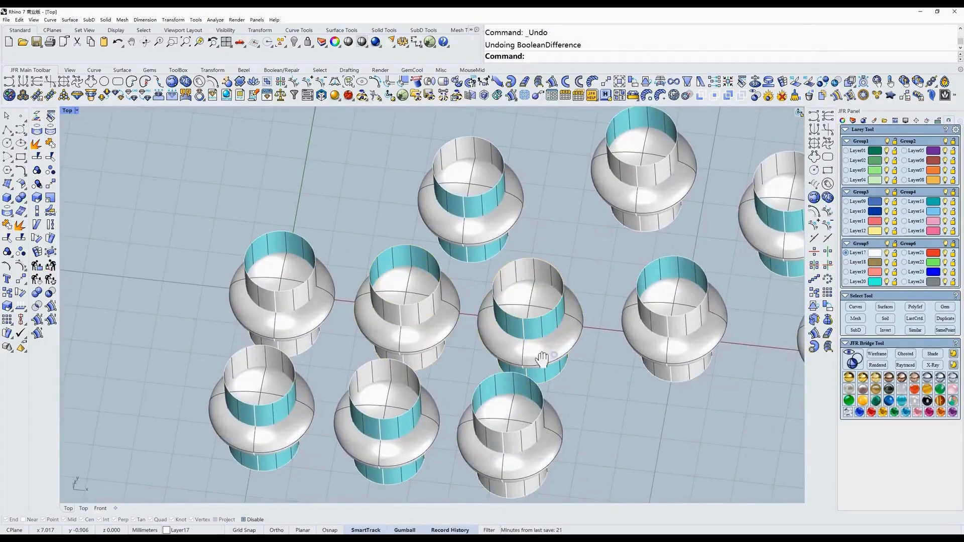
{"action": "right_click_drag", "start_coordinate": [542, 358], "coordinate": [510, 296]}
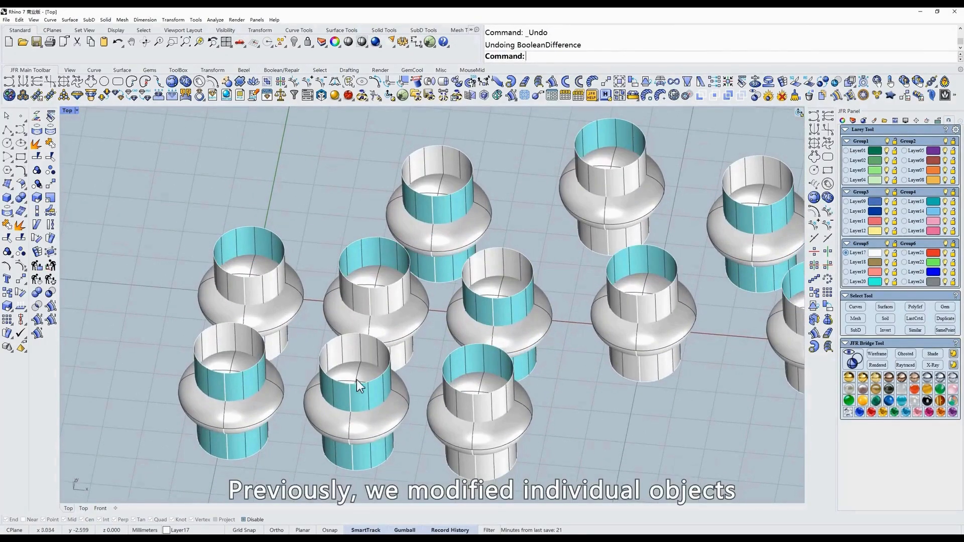
Flip the cyan-outside cylinders one at a time: the first in the front row, the third along the red axis and the second in the front row.
{"action": "left_click", "coordinate": [205, 349]}
{"action": "left_click", "coordinate": [21, 307]}
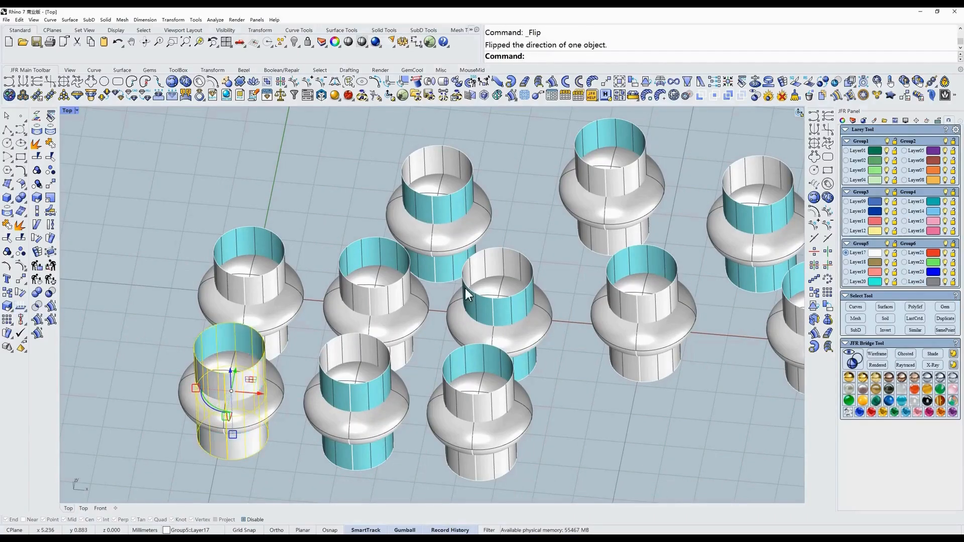
{"action": "left_click", "coordinate": [470, 296]}
{"action": "left_click", "coordinate": [495, 261]}
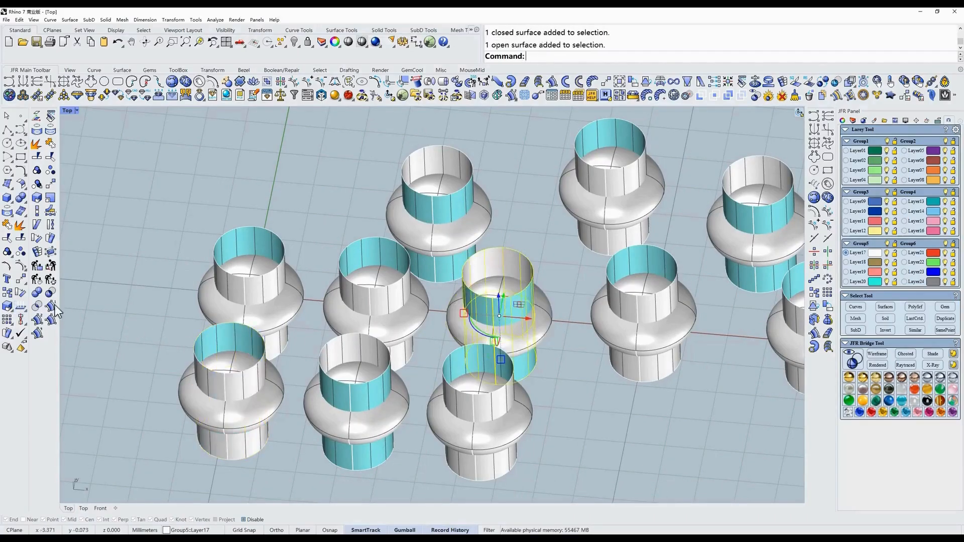
{"action": "left_click", "coordinate": [21, 307]}
{"action": "left_click", "coordinate": [374, 361]}
{"action": "left_click", "coordinate": [19, 305]}
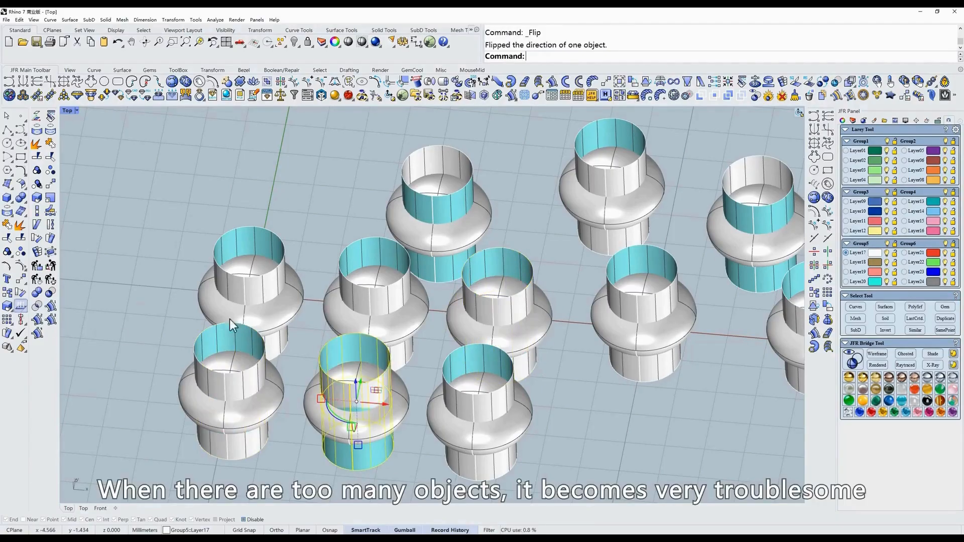
Undo the three individual cylinder flips.
{"action": "scroll", "coordinate": [646, 405], "scroll_direction": "down", "scroll_amount": 2}
{"action": "left_click", "coordinate": [642, 408]}
{"action": "right_click_drag", "start_coordinate": [643, 407], "coordinate": [481, 396]}
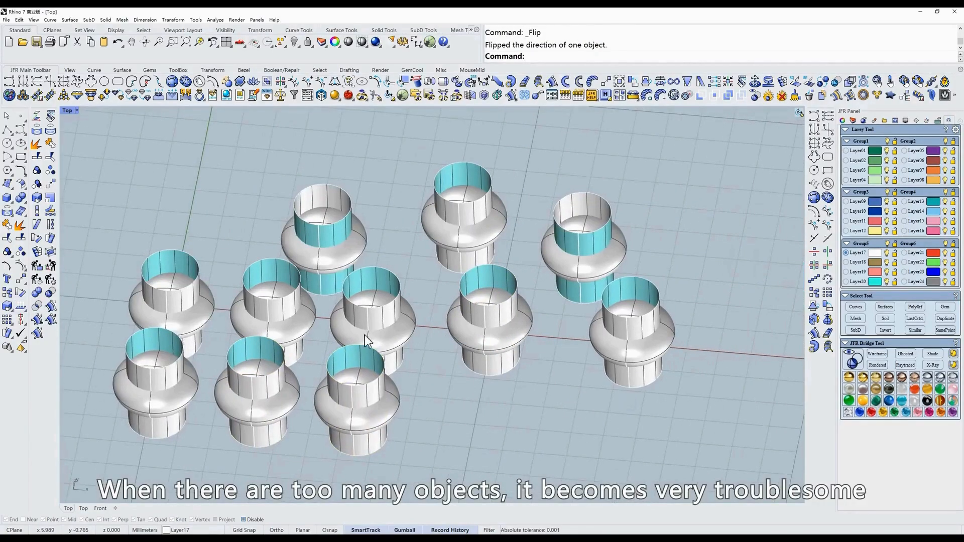
{"action": "right_click_drag", "start_coordinate": [365, 336], "coordinate": [369, 317], "text": "ctrl+shift"}
{"action": "right_click_drag", "start_coordinate": [541, 290], "coordinate": [565, 296]}
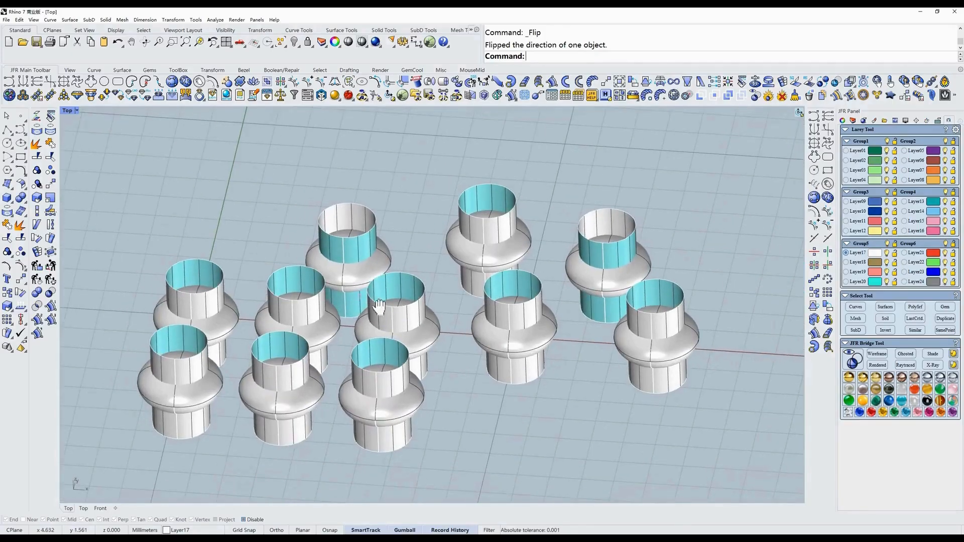
{"action": "right_click_drag", "start_coordinate": [379, 306], "coordinate": [384, 313]}
{"action": "key", "text": "ctrl+z"}
{"action": "key", "text": "ctrl+z"}
{"action": "key", "text": "ctrl+z"}
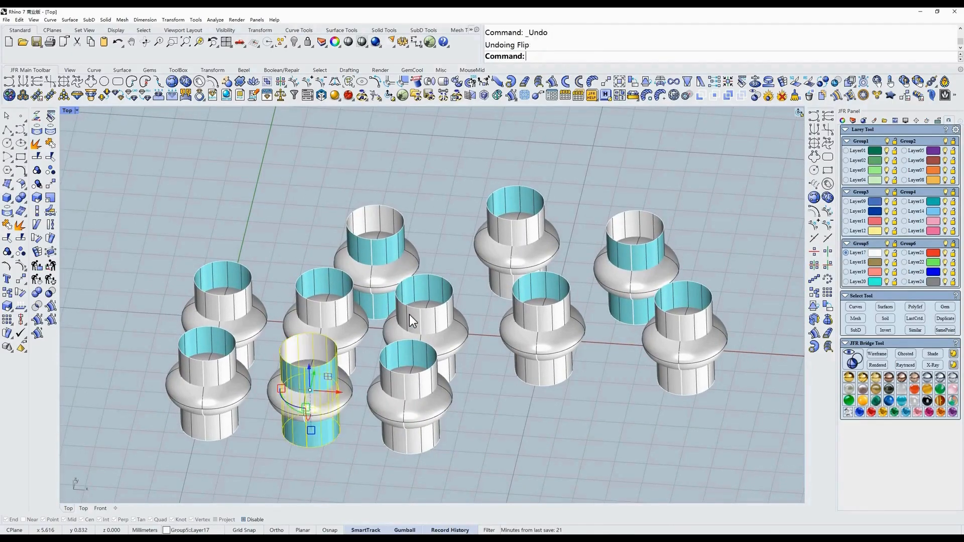
{"action": "right_click_drag", "start_coordinate": [482, 307], "coordinate": [508, 346]}
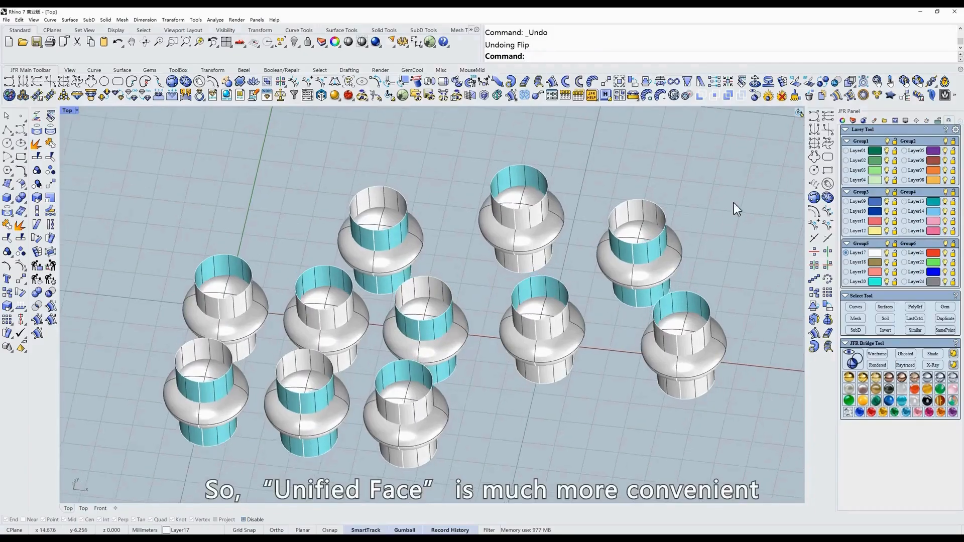
Apply Unified Face (JFR_UnSD) to all the cylinders and ellipsoids at once.
{"action": "left_click", "coordinate": [457, 82]}
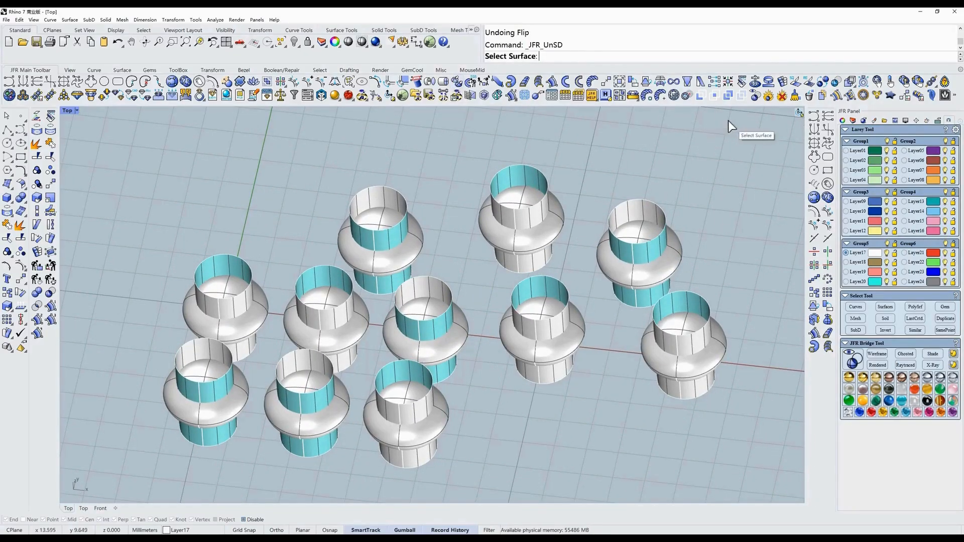
{"action": "left_click_drag", "start_coordinate": [728, 121], "coordinate": [146, 464]}
{"action": "key", "text": "Return"}
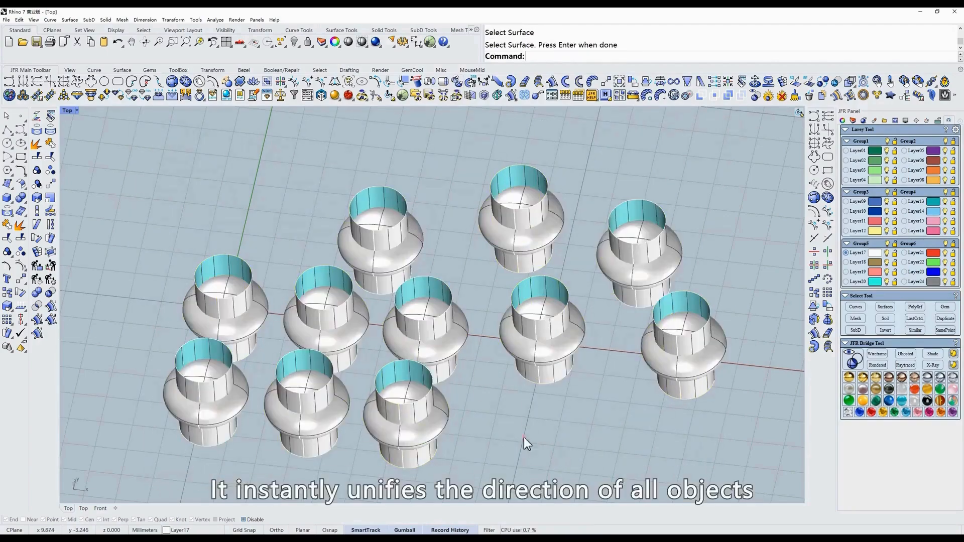
{"action": "scroll", "coordinate": [540, 379], "scroll_direction": "up", "scroll_amount": 5}
{"action": "scroll", "coordinate": [402, 294], "scroll_direction": "down", "scroll_amount": 4}
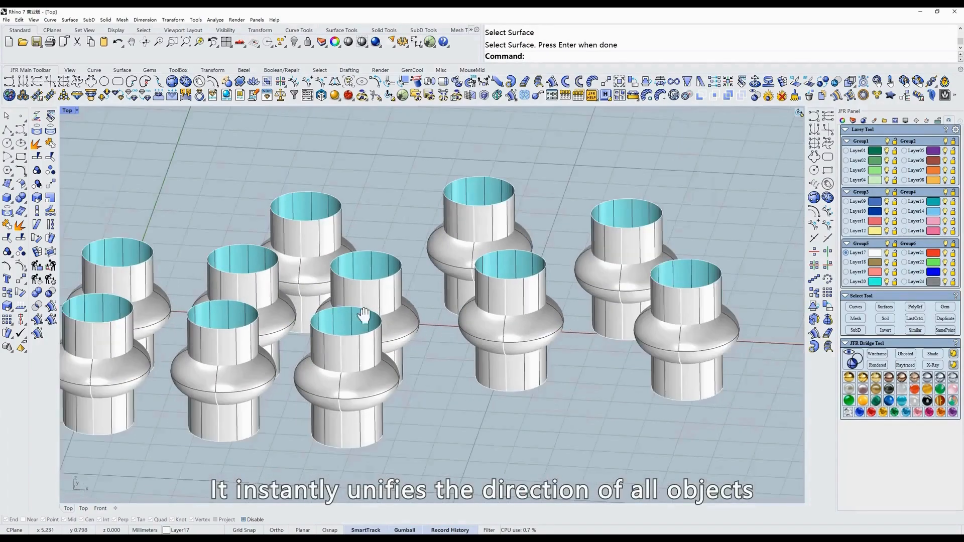
{"action": "right_click_drag", "start_coordinate": [534, 297], "coordinate": [525, 297]}
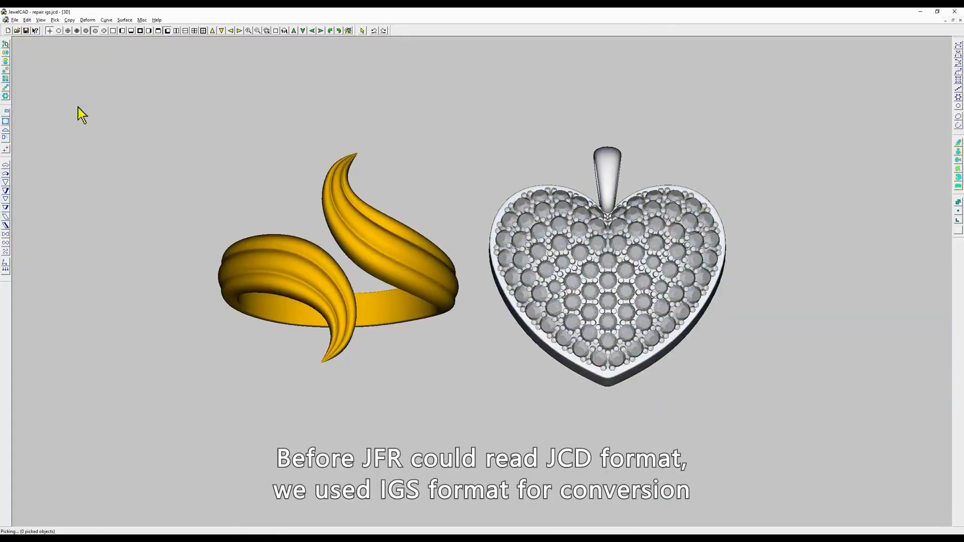
In JewelCAD, export the ring and heart pendant as IGES to JTR.igs in the GoToJcad folder, replacing the existing file.
{"action": "left_click", "coordinate": [15, 20]}
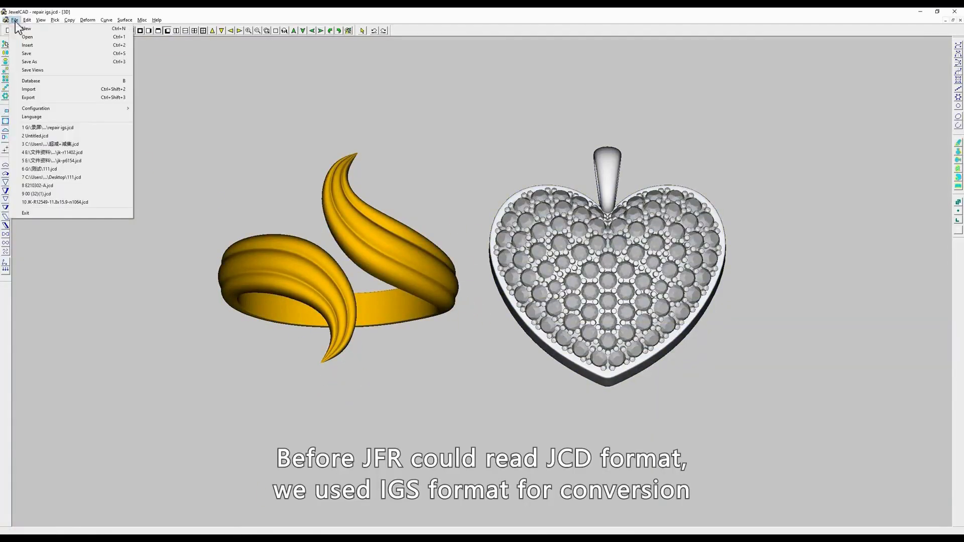
{"action": "left_click", "coordinate": [35, 97]}
{"action": "double_click", "coordinate": [450, 232]}
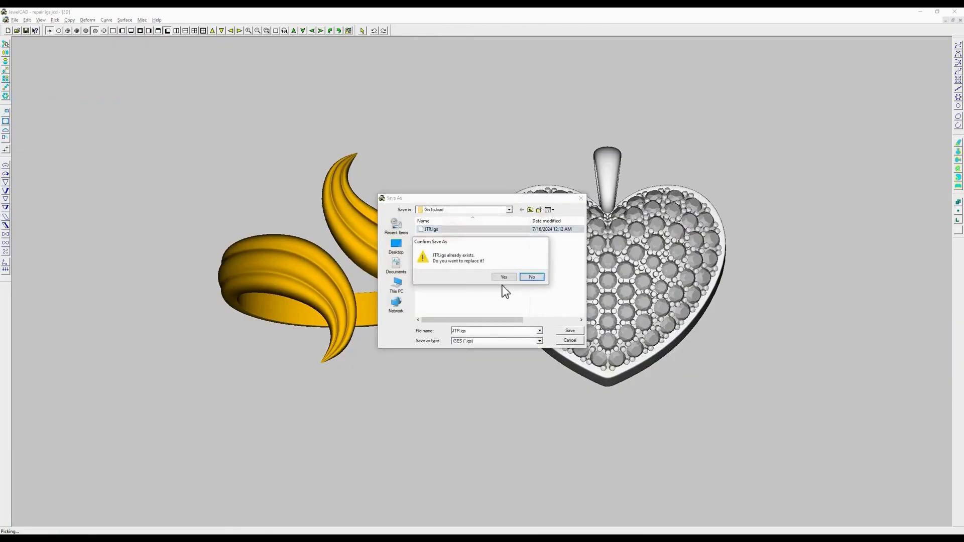
{"action": "left_click", "coordinate": [500, 281]}
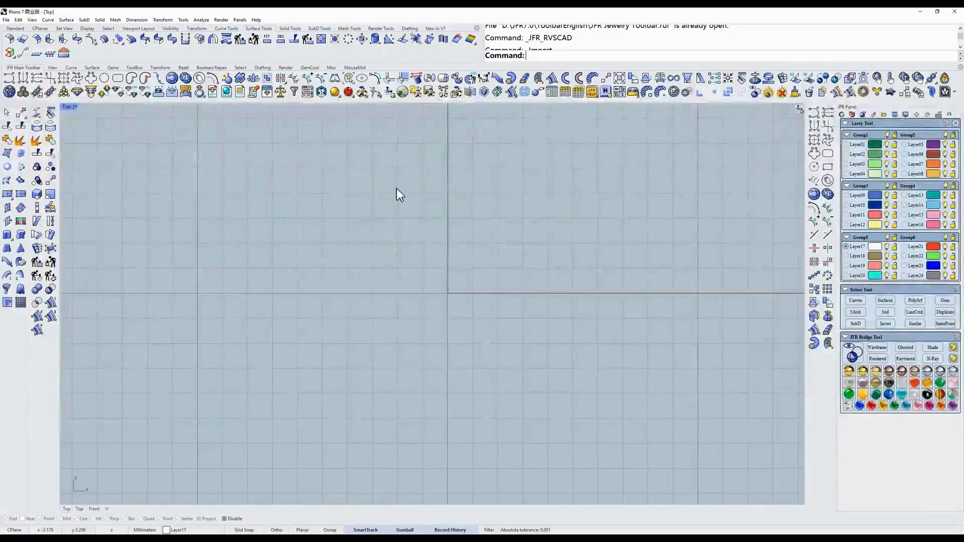
Switch to Rhino, import JTR.igs and deselect the imported ring and heart pendant.
{"action": "left_click", "coordinate": [6, 19]}
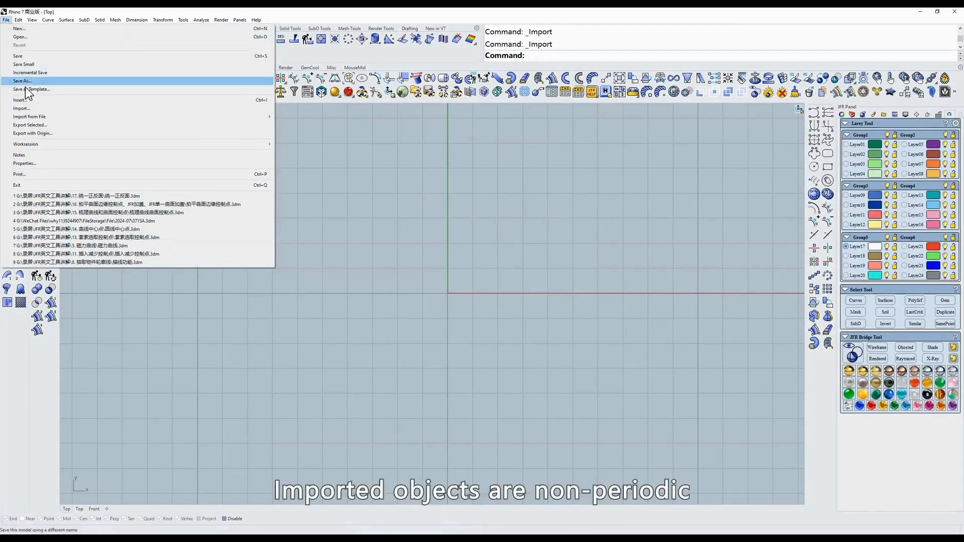
{"action": "left_click", "coordinate": [23, 109]}
{"action": "double_click", "coordinate": [481, 201]}
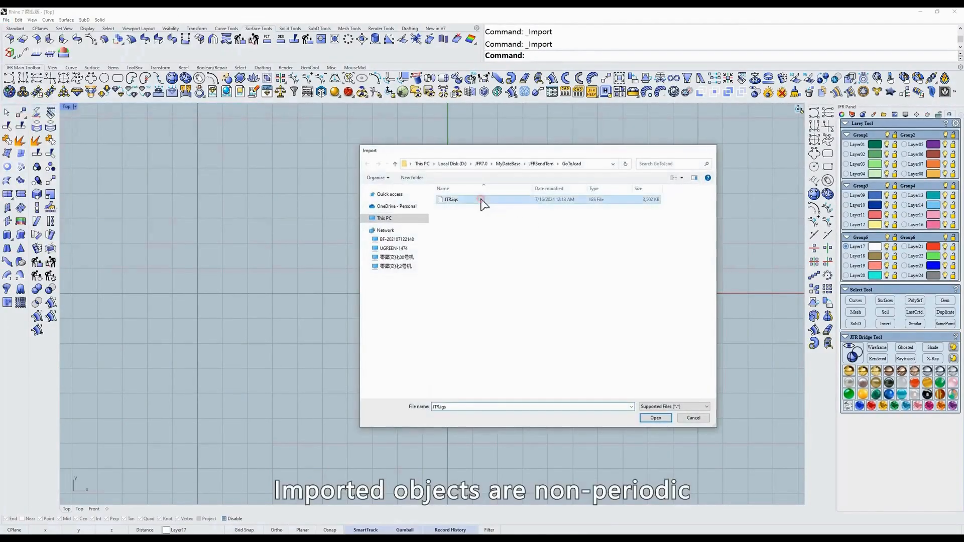
{"action": "scroll", "coordinate": [527, 201], "scroll_direction": "down", "scroll_amount": 4}
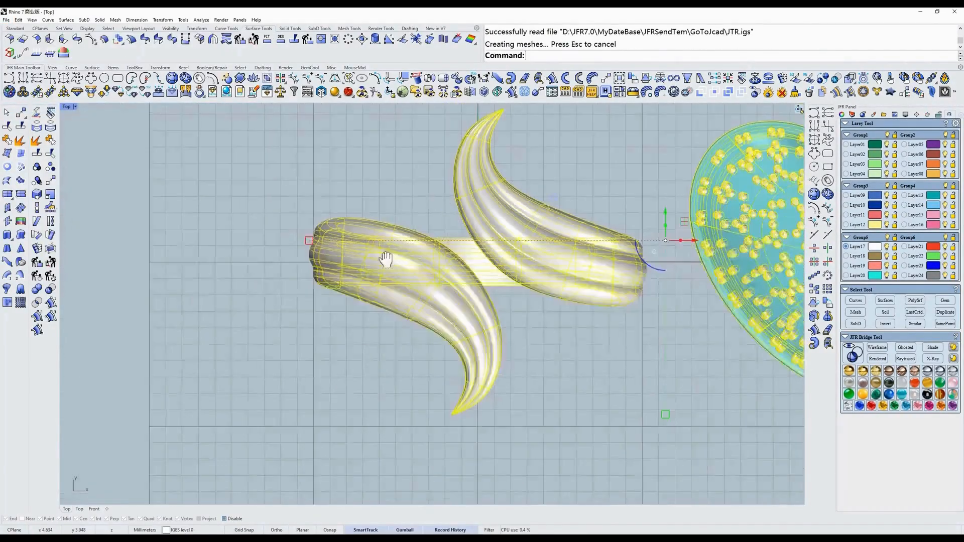
{"action": "right_click_drag", "start_coordinate": [388, 258], "coordinate": [209, 310]}
{"action": "scroll", "coordinate": [301, 228], "scroll_direction": "up", "scroll_amount": 4}
{"action": "left_click", "coordinate": [465, 219]}
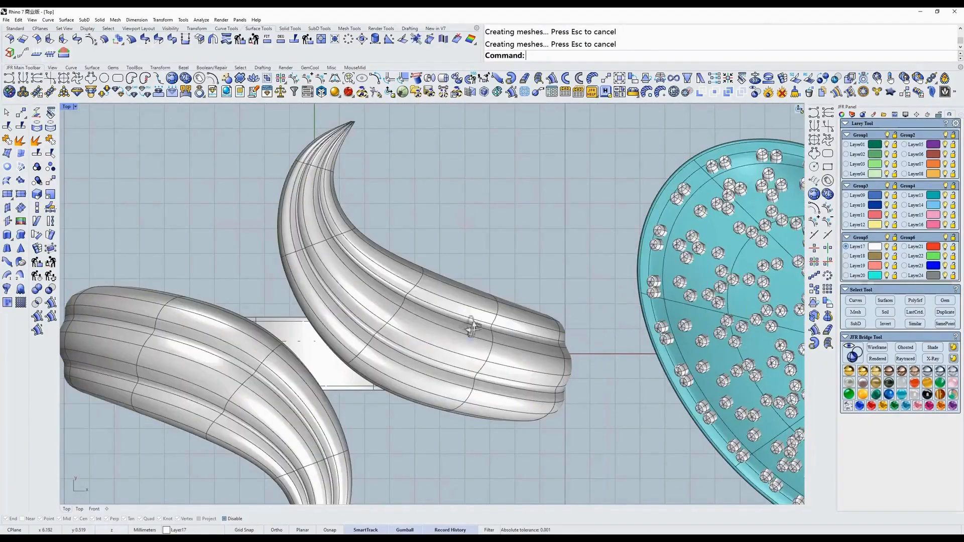
Turn on the imported ring's control points, move one point on its seam in wireframe, and return to shaded display.
{"action": "mouse_move", "coordinate": [471, 326]}
{"action": "right_mouse_down", "text": "ctrl+shift"}
{"action": "mouse_move", "coordinate": [478, 204]}
{"action": "mouse_move", "coordinate": [536, 185]}
{"action": "mouse_move", "coordinate": [544, 200]}
{"action": "right_mouse_up", "text": "ctrl+shift"}
{"action": "left_click", "coordinate": [478, 178]}
{"action": "type", "text": "x"}
{"action": "key", "text": "space"}
{"action": "type", "text": "w"}
{"action": "key", "text": "space"}
{"action": "scroll", "coordinate": [535, 185], "scroll_direction": "up", "scroll_amount": 4}
{"action": "left_click", "coordinate": [544, 200]}
{"action": "type", "text": "S"}
{"action": "key", "text": "space"}
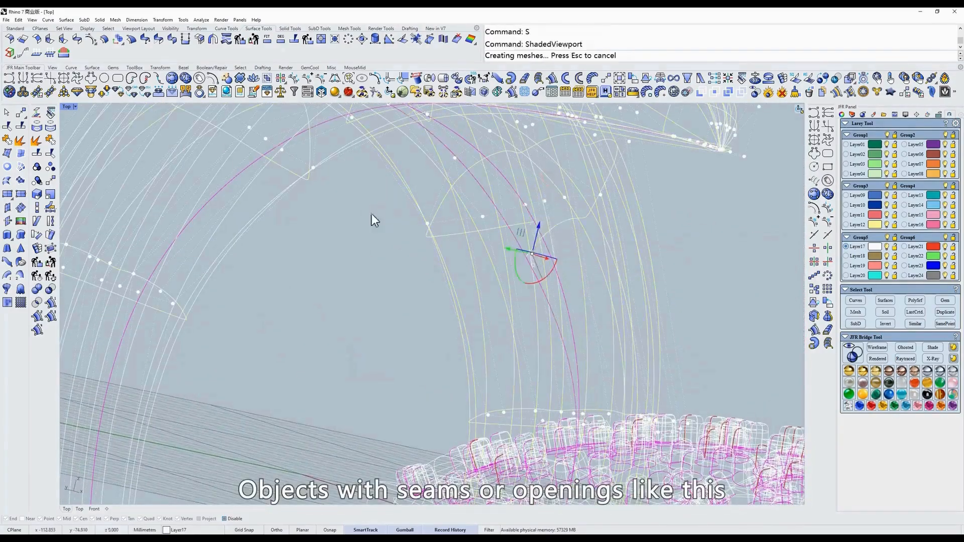
Switch to the Front view, undo the seam point move and turn off the ring's control points.
{"action": "mouse_move", "coordinate": [615, 295]}
{"action": "right_mouse_down", "text": "ctrl+shift"}
{"action": "mouse_move", "coordinate": [570, 215]}
{"action": "mouse_move", "coordinate": [595, 253]}
{"action": "mouse_move", "coordinate": [570, 270]}
{"action": "right_mouse_up", "text": "ctrl+shift"}
{"action": "type", "text": "t"}
{"action": "key", "text": "space"}
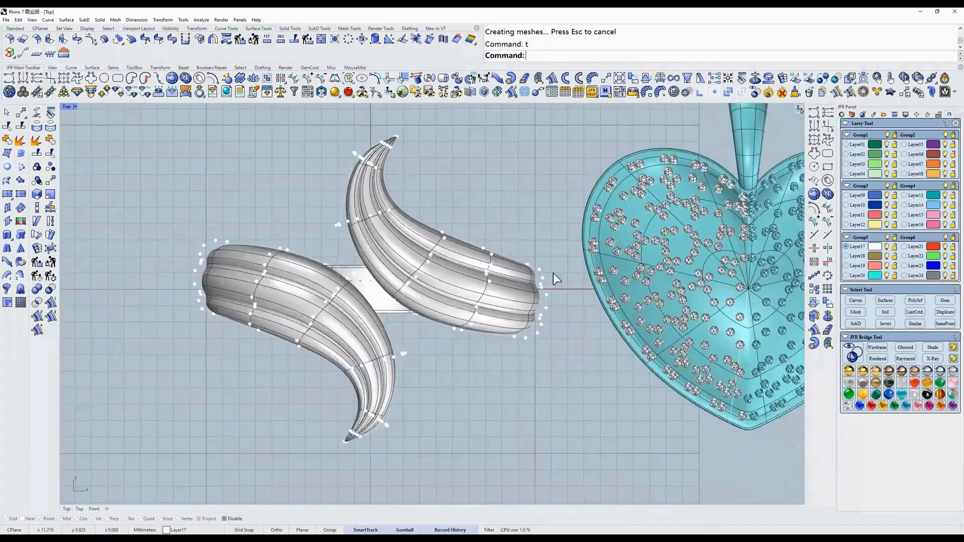
{"action": "type", "text": "f"}
{"action": "key", "text": "space"}
{"action": "scroll", "coordinate": [441, 255], "scroll_direction": "up", "scroll_amount": 2}
{"action": "right_click_drag", "start_coordinate": [388, 340], "coordinate": [453, 231]}
{"action": "key", "text": "ctrl+z"}
{"action": "key", "text": "Escape"}
Try to make the ring surface periodic with the input deleted, check it in the Top view and undo it.
{"action": "left_click", "coordinate": [450, 230]}
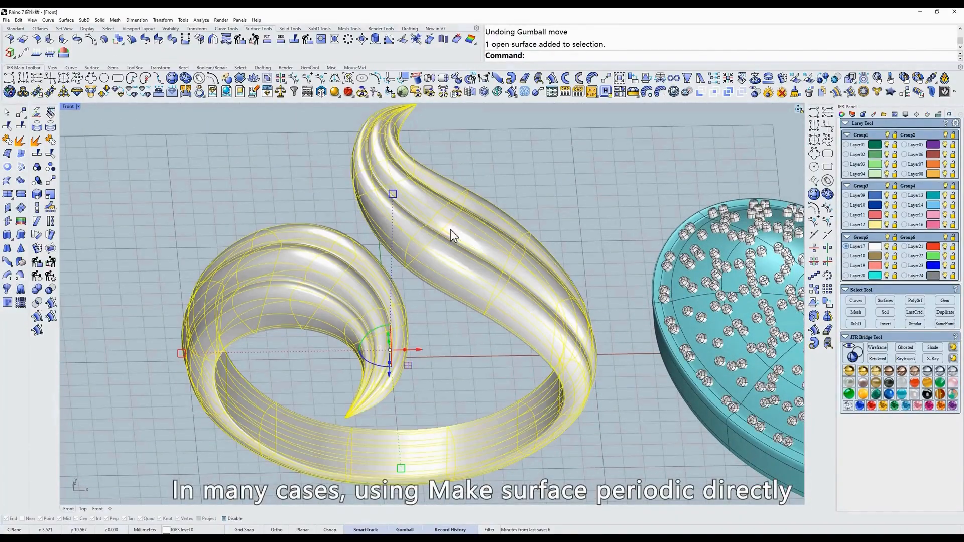
{"action": "left_click", "coordinate": [363, 40]}
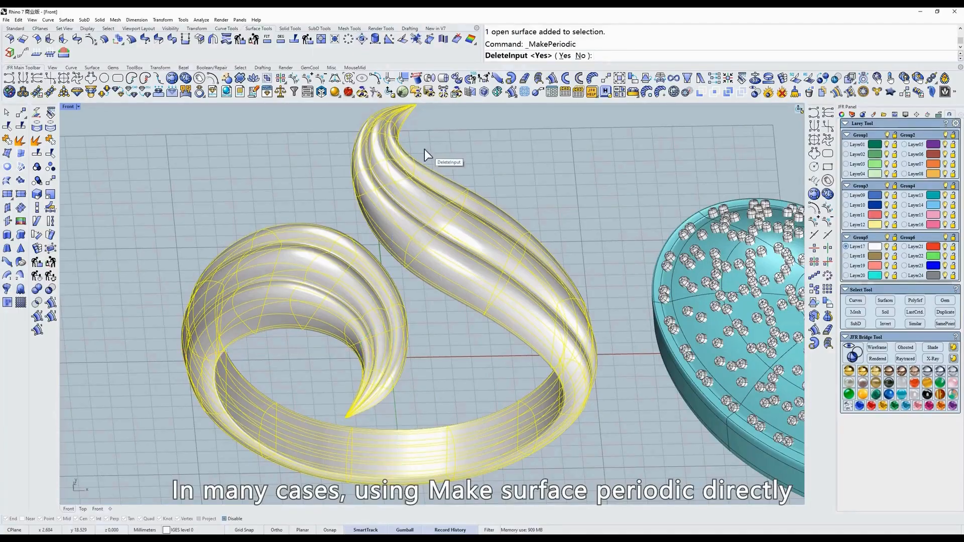
{"action": "right_click_drag", "start_coordinate": [424, 149], "coordinate": [411, 230], "text": "ctrl+shift"}
{"action": "right_click", "coordinate": [423, 210]}
{"action": "type", "text": "t"}
{"action": "key", "text": "Return"}
{"action": "key", "text": "ctrl+z"}
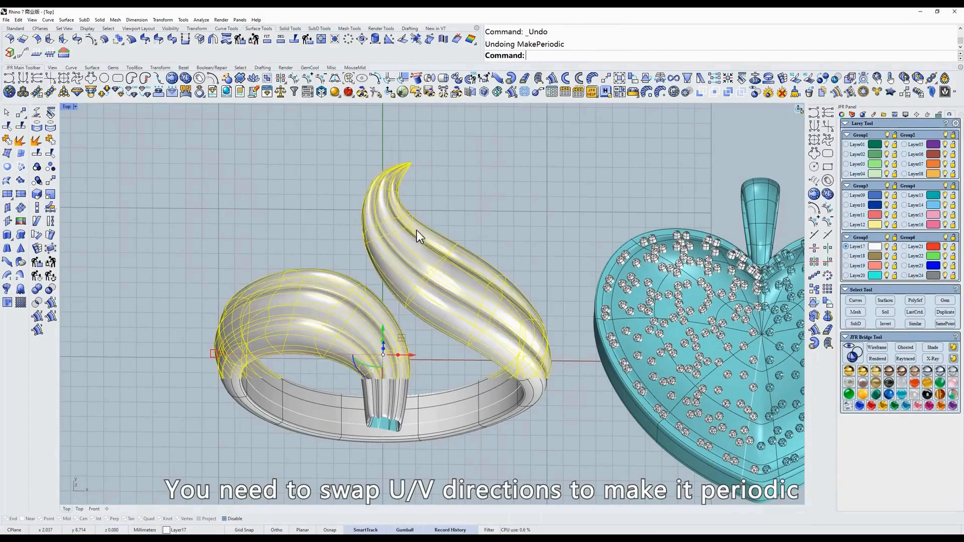
Swap the ring surface's U and V directions with Dir, and make the surface periodic with the input deleted.
{"action": "type", "text": "dir"}
{"action": "key", "text": "Return"}
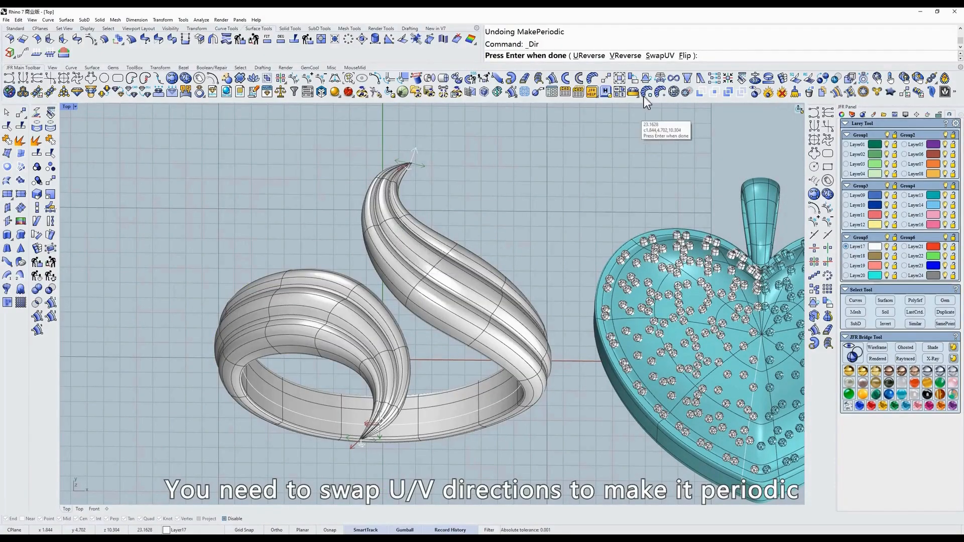
{"action": "type", "text": "s"}
{"action": "key", "text": "Return"}
{"action": "key", "text": "Return"}
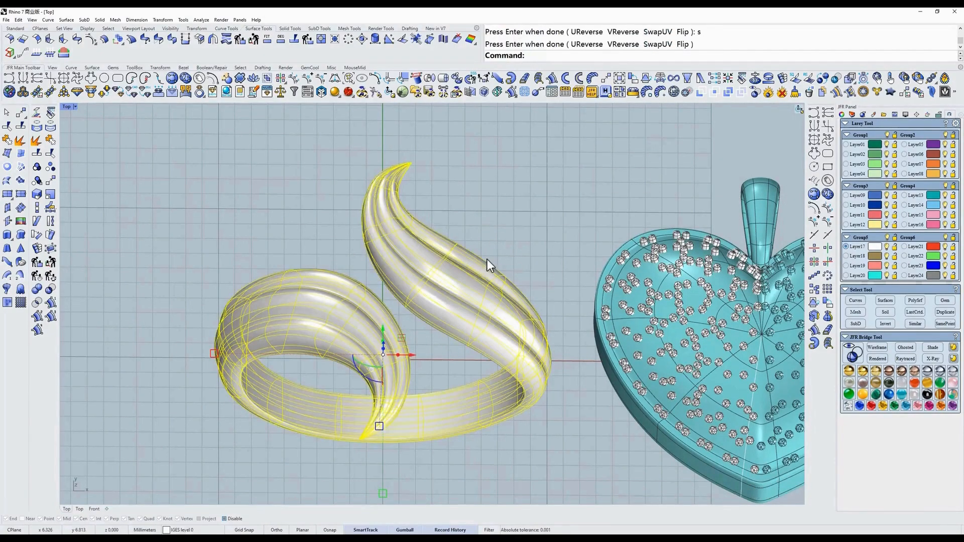
{"action": "left_click", "coordinate": [361, 39]}
{"action": "right_click", "coordinate": [457, 246]}
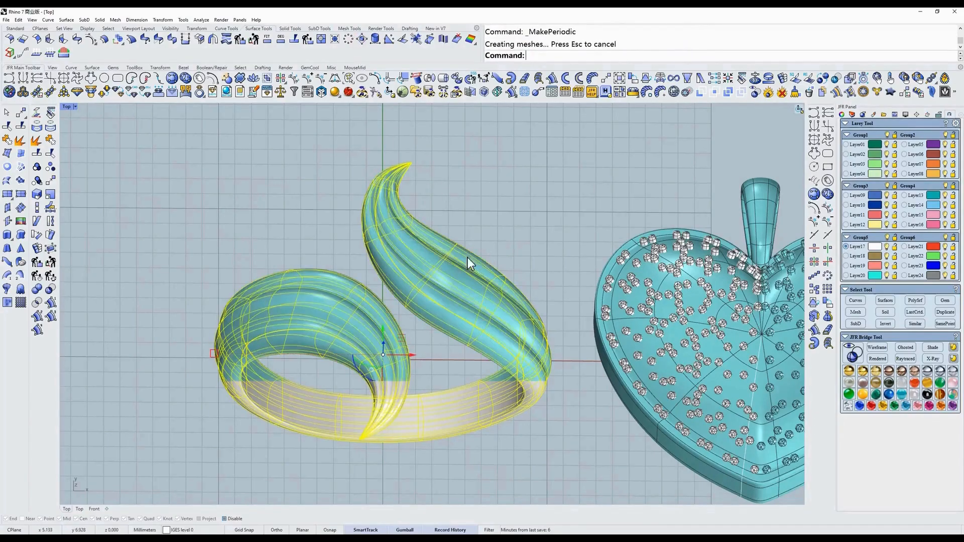
Turn on the periodic ring's control points, switch to wireframe and select a control point on the inner seam line.
{"action": "right_click_drag", "start_coordinate": [484, 314], "coordinate": [492, 218], "text": "ctrl+shift"}
{"action": "left_click", "coordinate": [472, 281]}
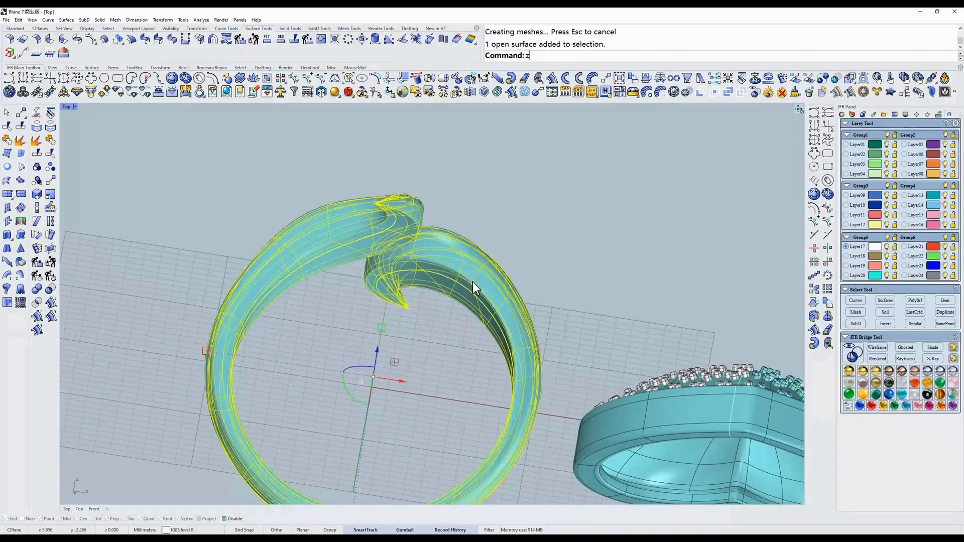
{"action": "type", "text": "w"}
{"action": "key", "text": "Return"}
{"action": "scroll", "coordinate": [492, 297], "scroll_direction": "up", "scroll_amount": 5}
{"action": "scroll", "coordinate": [499, 289], "scroll_direction": "up", "scroll_amount": 2}
{"action": "left_click", "coordinate": [499, 280]}
{"action": "scroll", "coordinate": [499, 278], "scroll_direction": "up", "scroll_amount": 2}
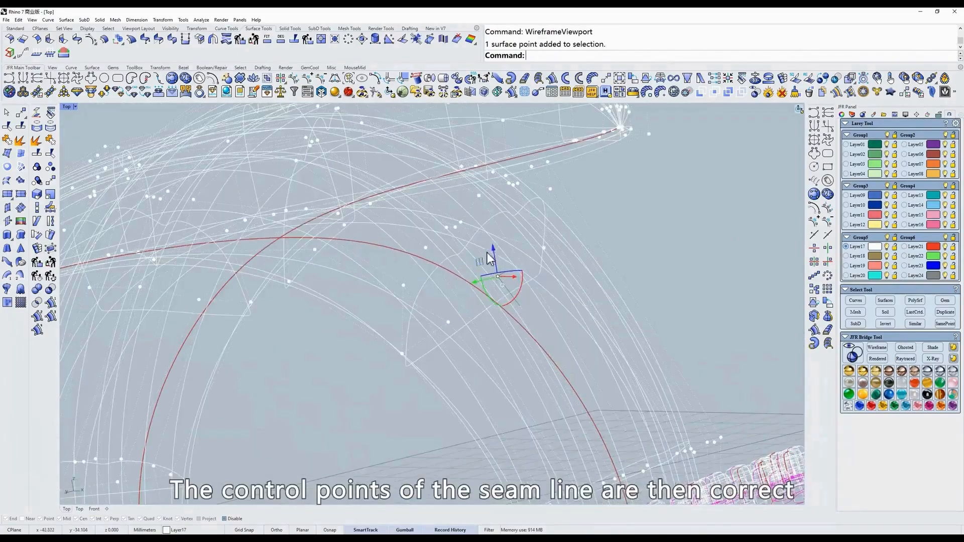
Test-move the selected seam control point, undo the move and return to shaded display.
{"action": "left_click_drag", "start_coordinate": [499, 258], "coordinate": [655, 296]}
{"action": "key", "text": "ctrl+z"}
{"action": "type", "text": "s"}
{"action": "key", "text": "Return"}
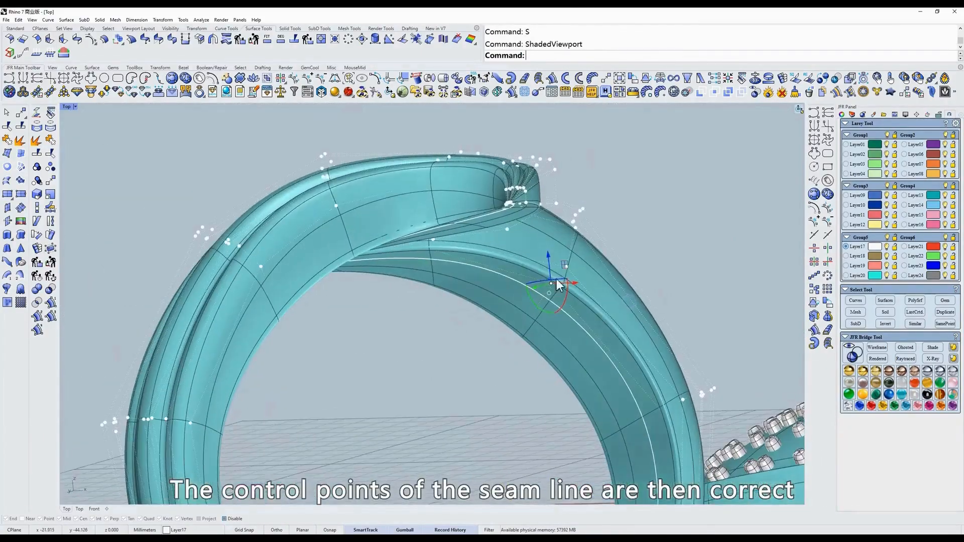
Return to the Top view, undo the latest ring edit and bring the heart pendant into view.
{"action": "type", "text": "t"}
{"action": "key", "text": "Return"}
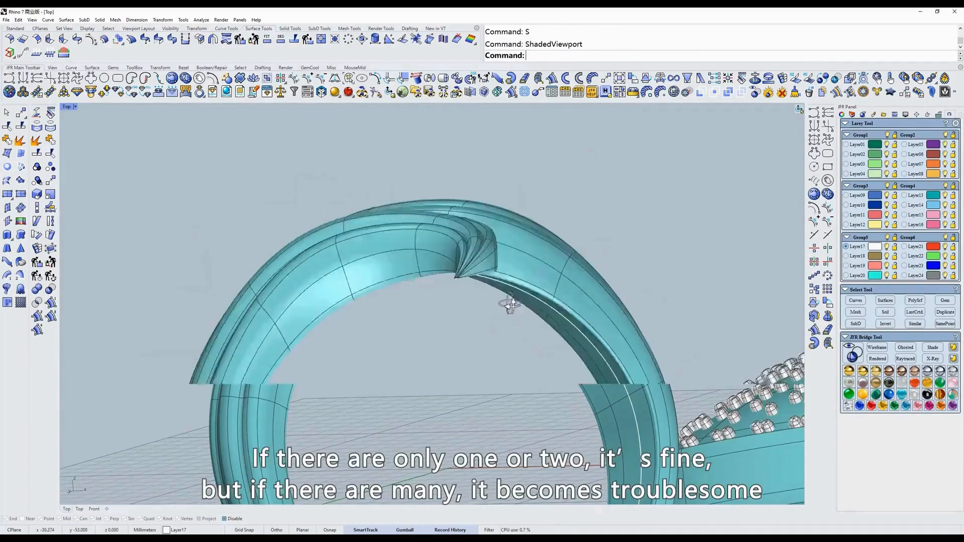
{"action": "right_click_drag", "start_coordinate": [515, 314], "coordinate": [432, 274]}
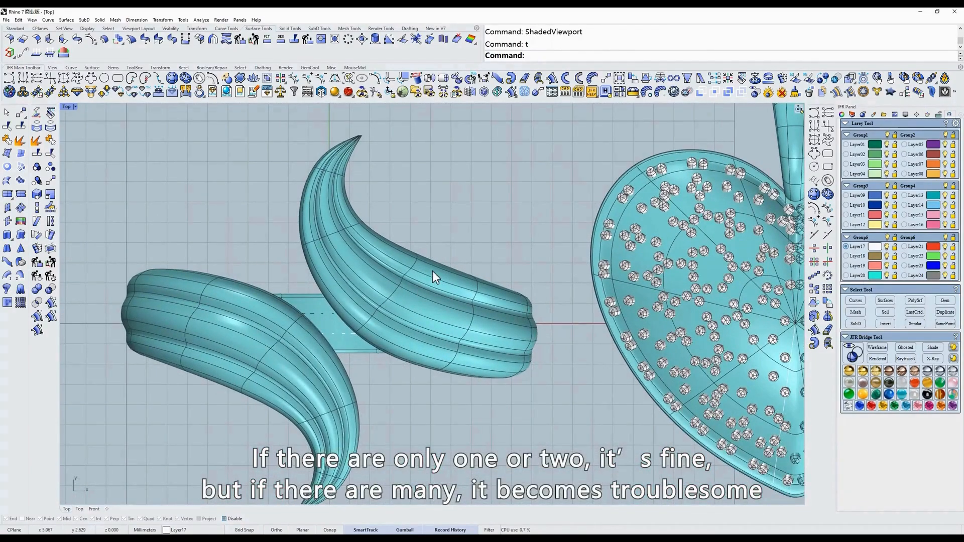
{"action": "key", "text": "ctrl+z"}
{"action": "left_click", "coordinate": [462, 249]}
{"action": "right_click_drag", "start_coordinate": [464, 250], "coordinate": [435, 248]}
{"action": "right_click_drag", "start_coordinate": [725, 302], "coordinate": [558, 301]}
{"action": "scroll", "coordinate": [559, 302], "scroll_direction": "down", "scroll_amount": 2}
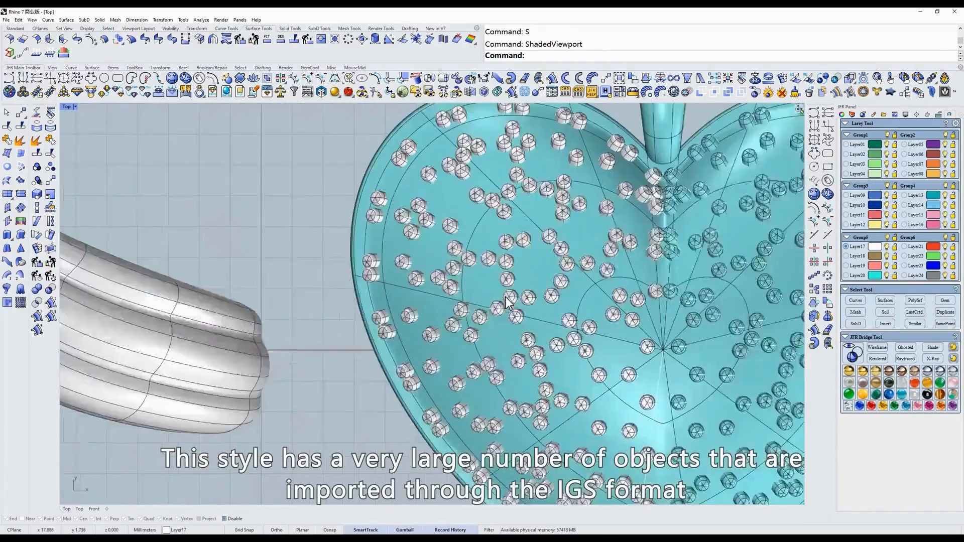
Show the heart pendant in wireframe, turn on one small prong's control points and select one of its overlapping seam points.
{"action": "scroll", "coordinate": [508, 303], "scroll_direction": "up", "scroll_amount": 6}
{"action": "type", "text": "w"}
{"action": "key", "text": "Return"}
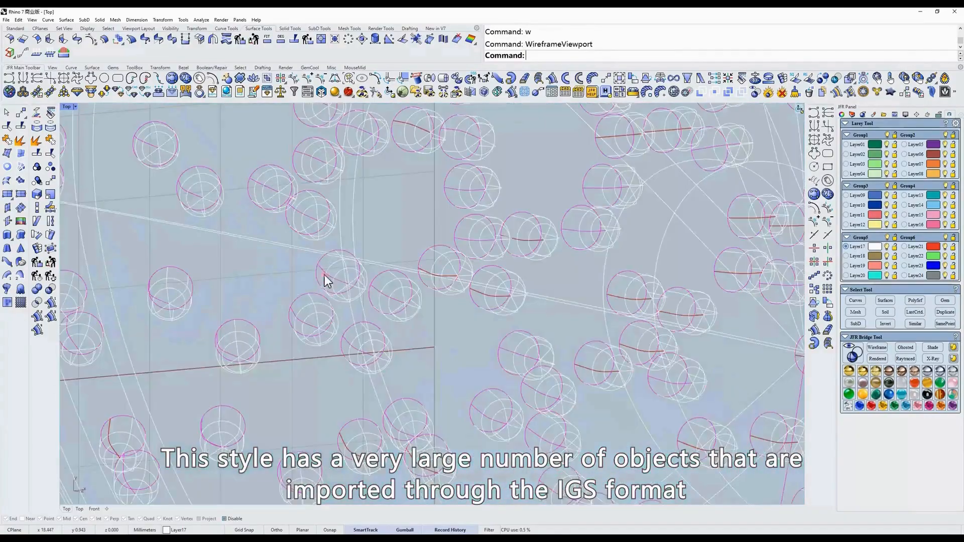
{"action": "left_click", "coordinate": [324, 275]}
{"action": "right_click_drag", "start_coordinate": [325, 275], "coordinate": [437, 330]}
{"action": "type", "text": "z"}
{"action": "key", "text": "Return"}
{"action": "scroll", "coordinate": [422, 318], "scroll_direction": "up", "scroll_amount": 6}
{"action": "left_click", "coordinate": [416, 327]}
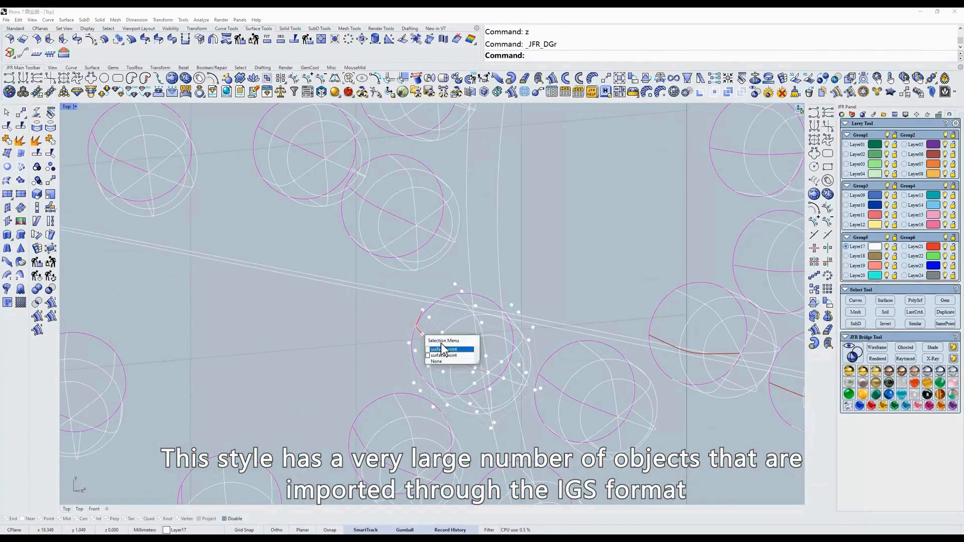
{"action": "left_click", "coordinate": [442, 349]}
Test-move the prong's seam control point, undo the move and show the whole pendant in shaded display.
{"action": "type", "text": "s"}
{"action": "key", "text": "Return"}
{"action": "left_click_drag", "start_coordinate": [422, 296], "coordinate": [476, 287]}
{"action": "type", "text": "w"}
{"action": "key", "text": "Return"}
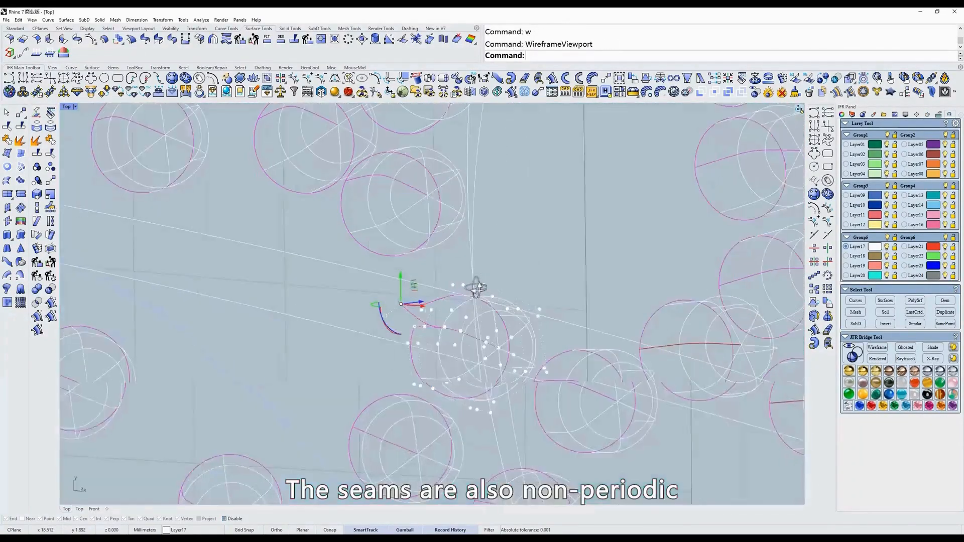
{"action": "key", "text": "ctrl+z"}
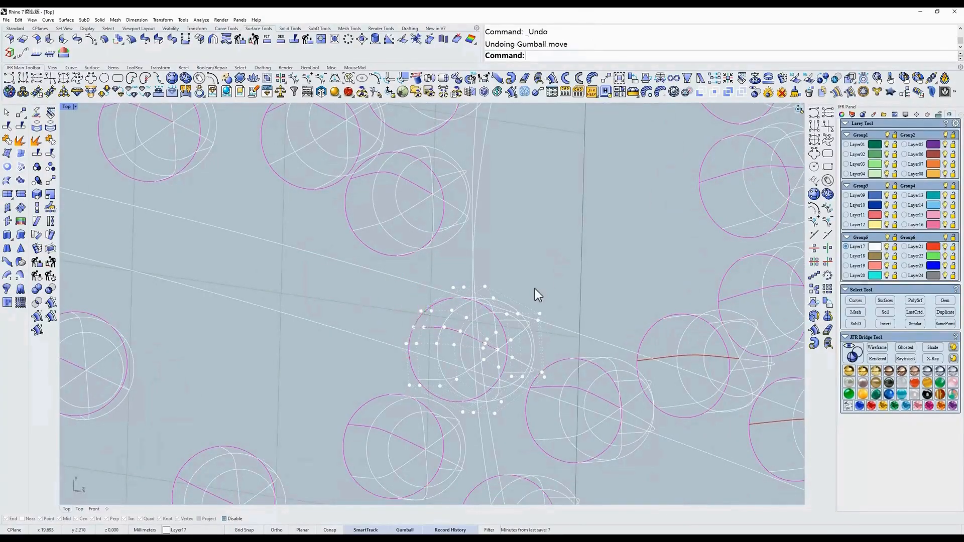
{"action": "scroll", "coordinate": [534, 293], "scroll_direction": "down", "scroll_amount": 5}
{"action": "type", "text": "s"}
{"action": "key", "text": "Return"}
{"action": "scroll", "coordinate": [601, 221], "scroll_direction": "down", "scroll_amount": 2}
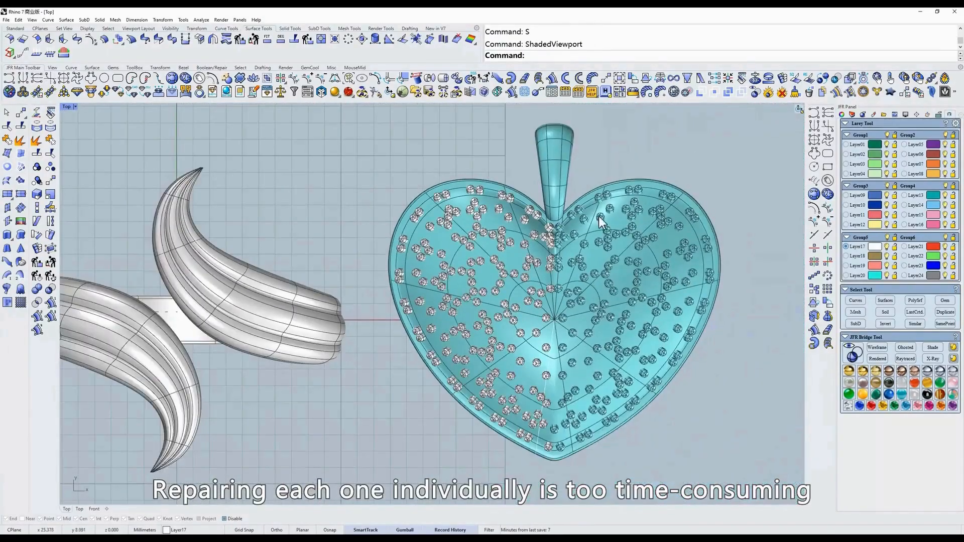
{"action": "right_click_drag", "start_coordinate": [599, 217], "coordinate": [599, 224]}
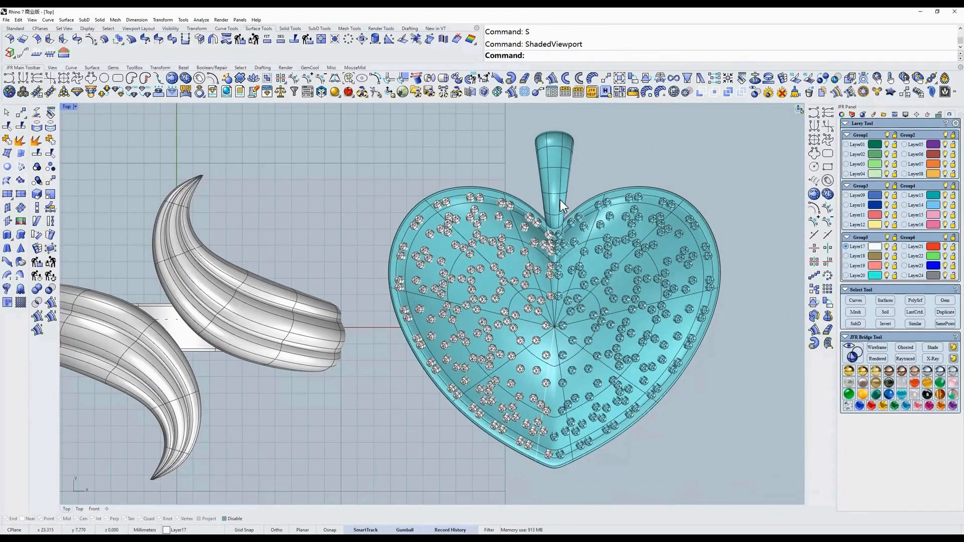
Select the whole heart pendant, repair its imported IGES surfaces in bulk with JFR_RIGS and switch to wireframe.
{"action": "left_click_drag", "start_coordinate": [728, 143], "coordinate": [376, 481]}
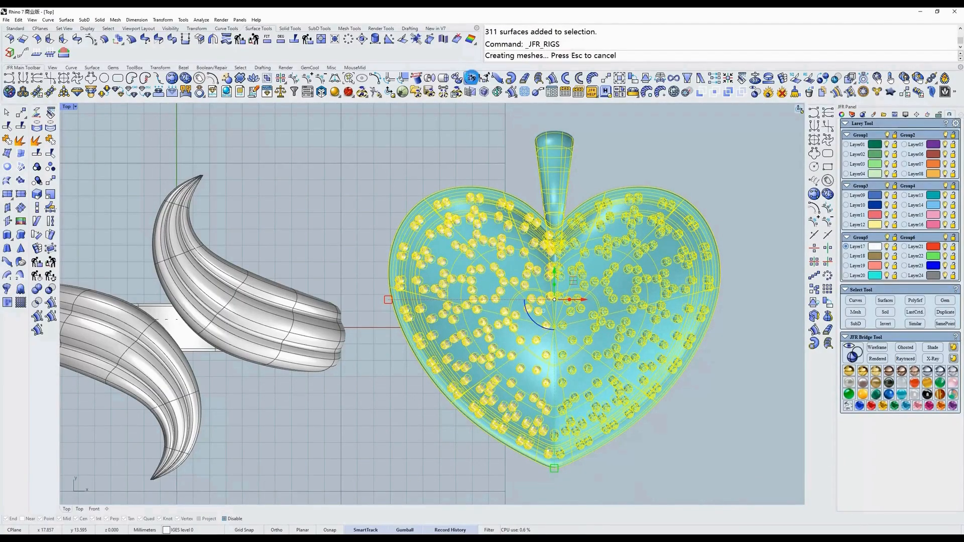
{"action": "key", "text": "ctrl+alt+w"}
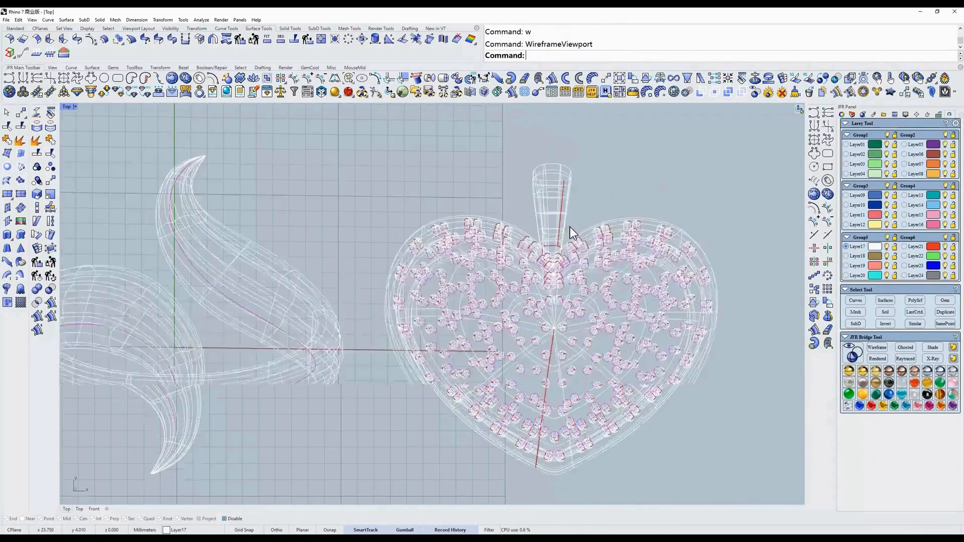
Turn on a repaired prong's control points, test-move its seam point and undo the move.
{"action": "scroll", "coordinate": [517, 299], "scroll_direction": "up", "scroll_amount": 10}
{"action": "left_click", "coordinate": [443, 272]}
{"action": "type", "text": "z"}
{"action": "key", "text": "Return"}
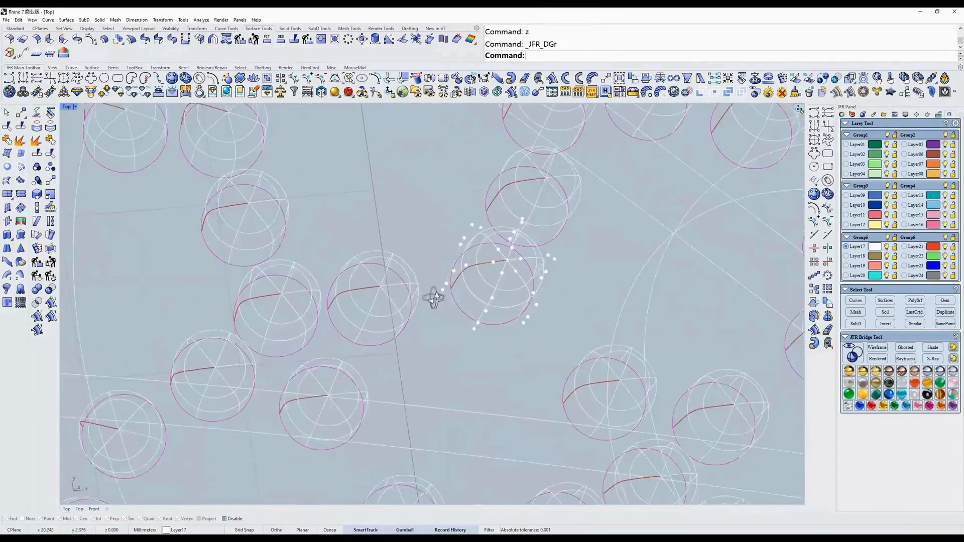
{"action": "left_click_drag", "start_coordinate": [449, 259], "coordinate": [428, 262]}
{"action": "scroll", "coordinate": [474, 238], "scroll_direction": "down", "scroll_amount": 12}
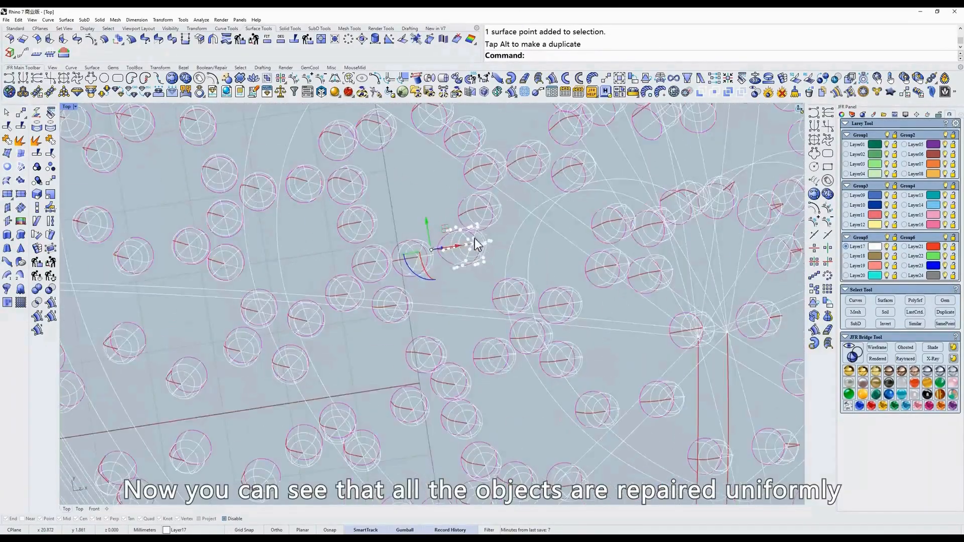
{"action": "key", "text": "ctrl+z"}
Turn on the control points of the pendant's bail and examine its seam line in wireframe.
{"action": "right_click_drag", "start_coordinate": [550, 201], "coordinate": [558, 290]}
{"action": "right_click_drag", "start_coordinate": [519, 182], "coordinate": [541, 323]}
{"action": "left_click", "coordinate": [541, 324]}
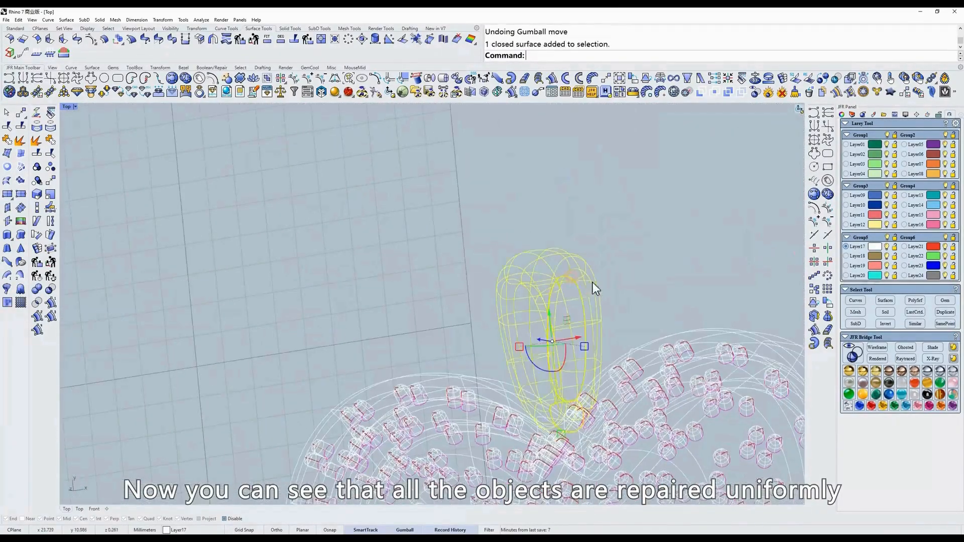
{"action": "type", "text": "z"}
{"action": "key", "text": "Return"}
{"action": "scroll", "coordinate": [593, 283], "scroll_direction": "up", "scroll_amount": 10}
{"action": "mouse_move", "coordinate": [594, 284]}
{"action": "right_mouse_down"}
{"action": "mouse_move", "coordinate": [562, 281]}
{"action": "mouse_move", "coordinate": [589, 281]}
{"action": "right_mouse_up"}
{"action": "scroll", "coordinate": [590, 281], "scroll_direction": "down", "scroll_amount": 3}
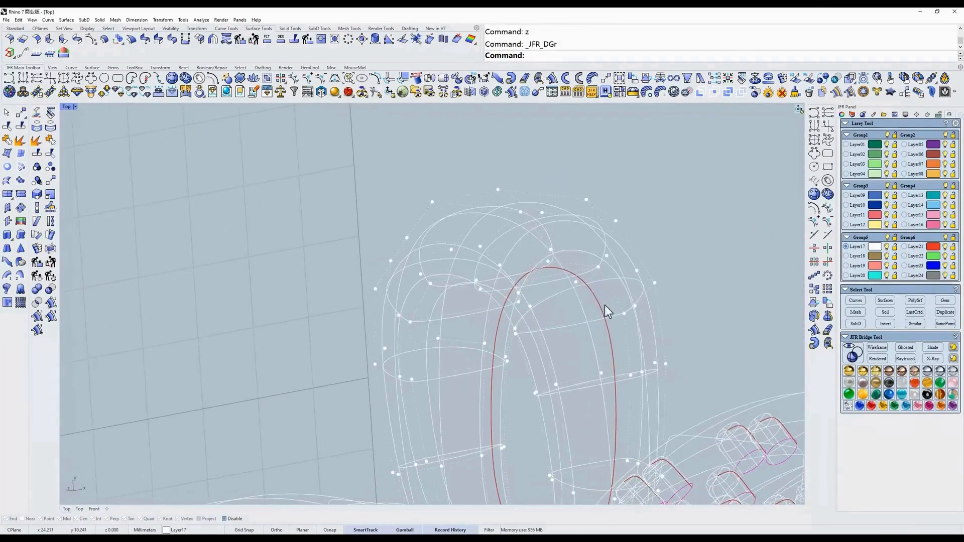
Return to the shaded Top view, select the whole pendant and unify its surface normals with Unified Face.
{"action": "type", "text": "s"}
{"action": "key", "text": "Return"}
{"action": "scroll", "coordinate": [628, 317], "scroll_direction": "down", "scroll_amount": 4}
{"action": "type", "text": "t"}
{"action": "key", "text": "Return"}
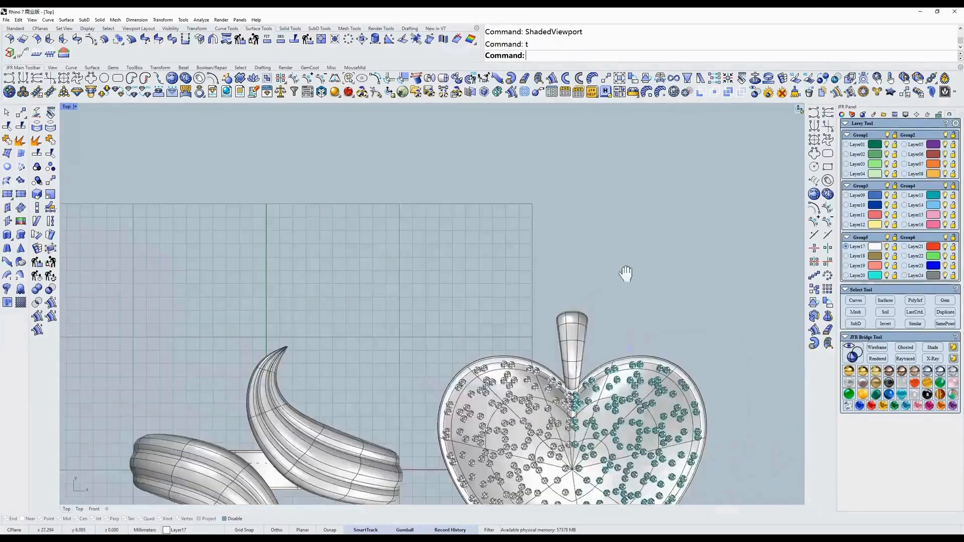
{"action": "scroll", "coordinate": [627, 271], "scroll_direction": "up", "scroll_amount": 10}
{"action": "scroll", "coordinate": [591, 281], "scroll_direction": "down", "scroll_amount": 8}
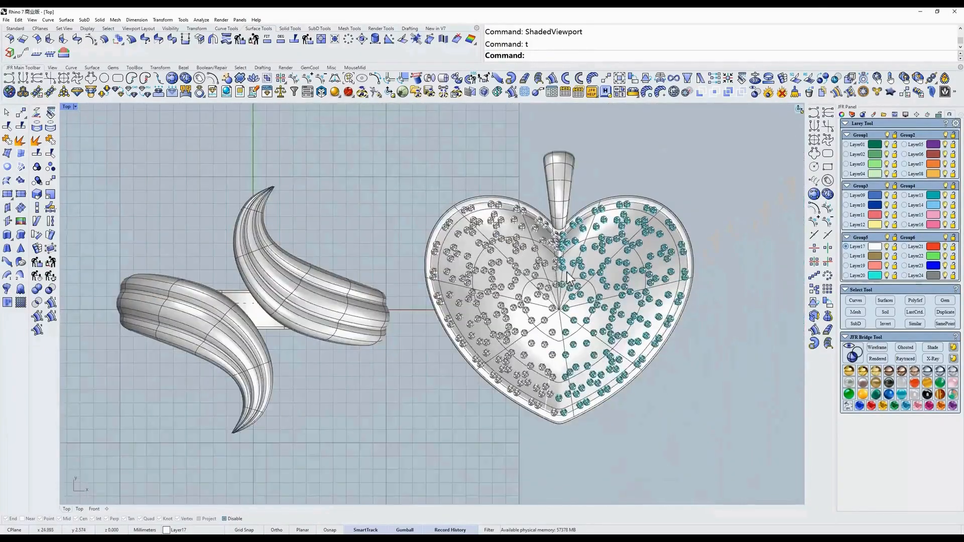
{"action": "left_click_drag", "start_coordinate": [658, 384], "coordinate": [722, 469]}
{"action": "left_click", "coordinate": [456, 78]}
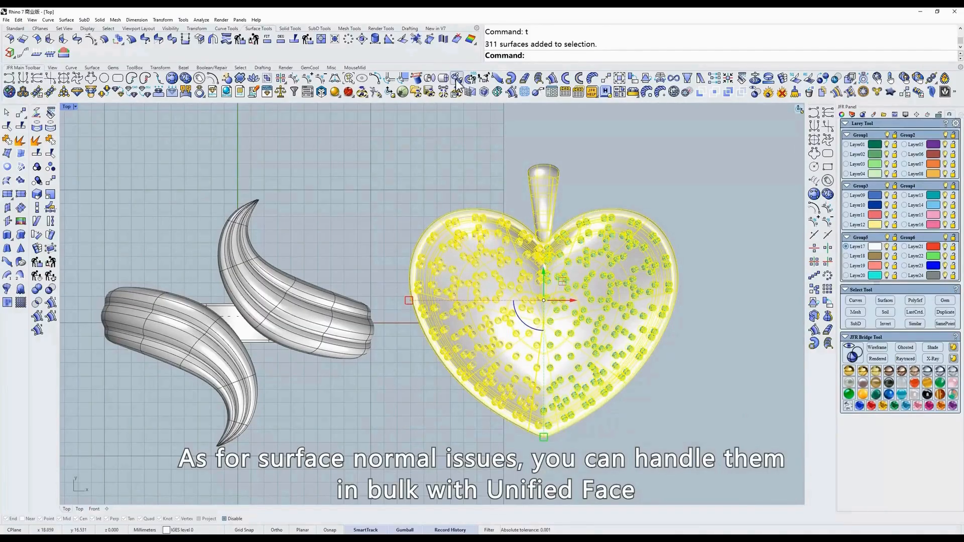
{"action": "left_click", "coordinate": [420, 150]}
{"action": "scroll", "coordinate": [564, 278], "scroll_direction": "up", "scroll_amount": 4}
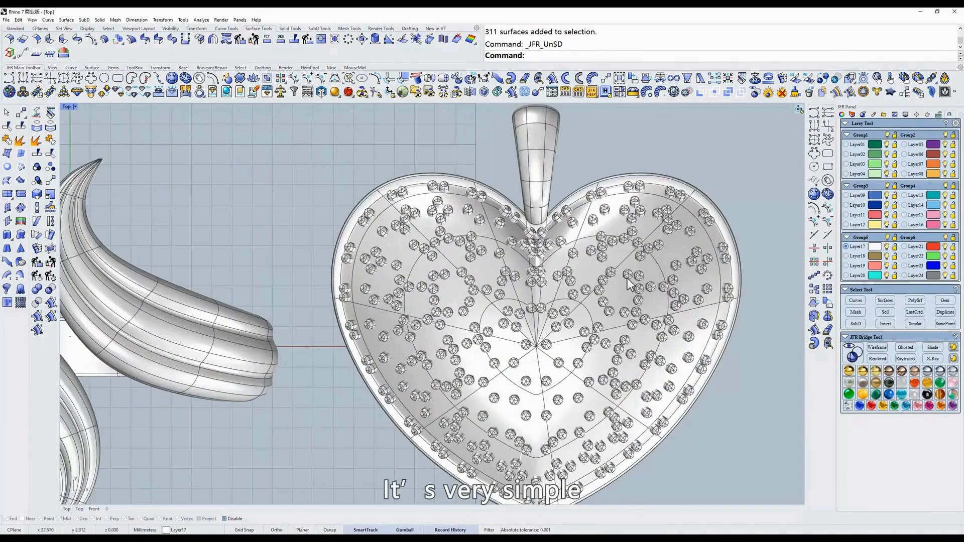
Undo the Unified Face and JFR_RIGS operations on the pendant and check it in wireframe.
{"action": "right_click_drag", "start_coordinate": [627, 278], "coordinate": [624, 233], "text": "ctrl+shift"}
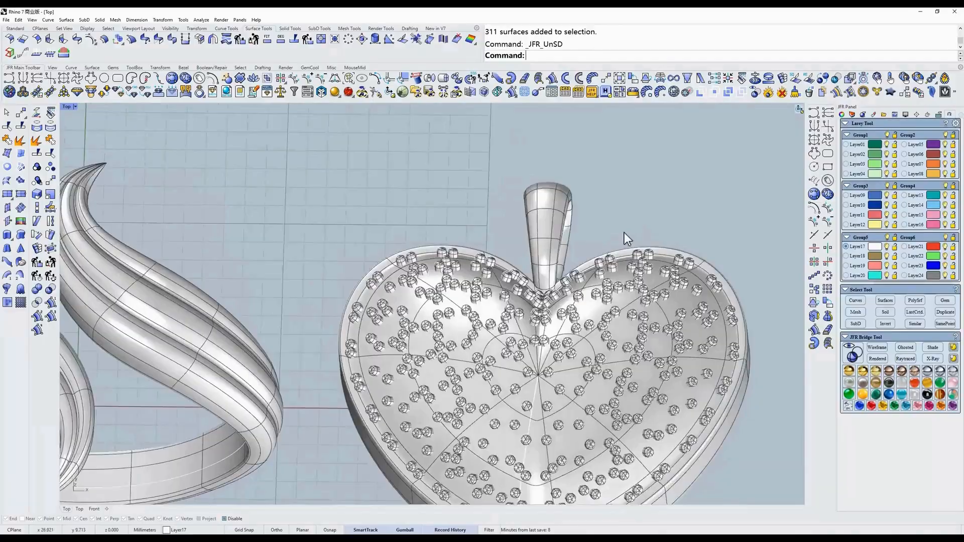
{"action": "type", "text": "t"}
{"action": "key", "text": "Return"}
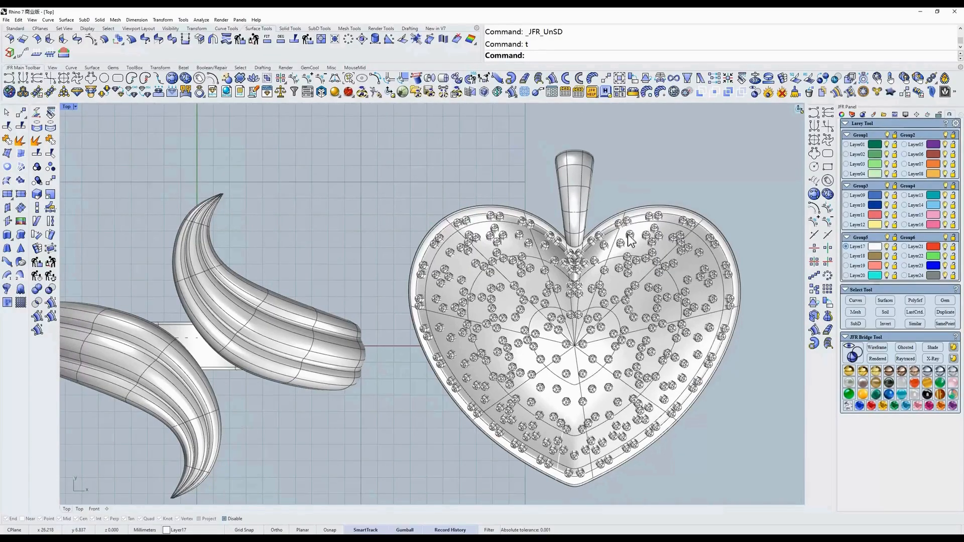
{"action": "key", "text": "ctrl+z"}
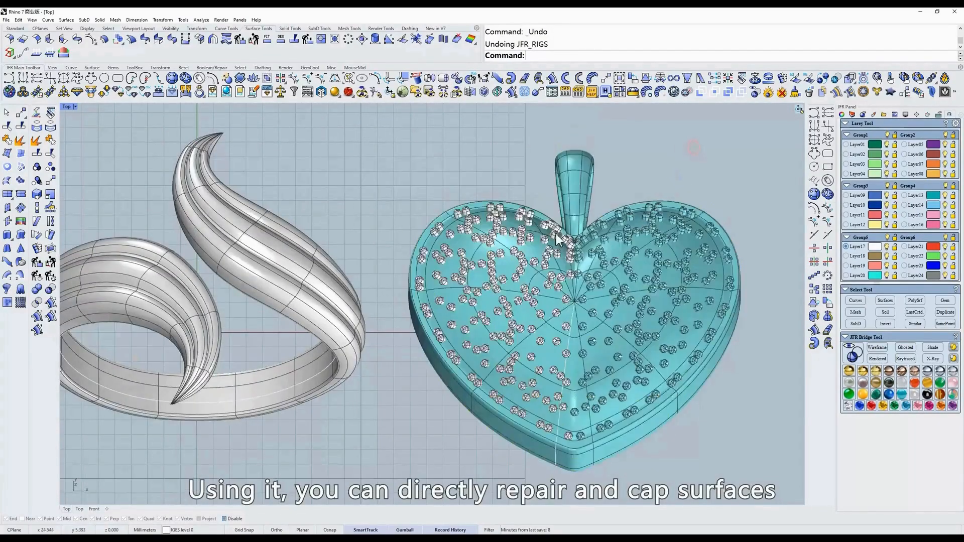
{"action": "type", "text": "w"}
{"action": "key", "text": "Return"}
{"action": "right_click_drag", "start_coordinate": [522, 238], "coordinate": [525, 267], "text": "ctrl+shift"}
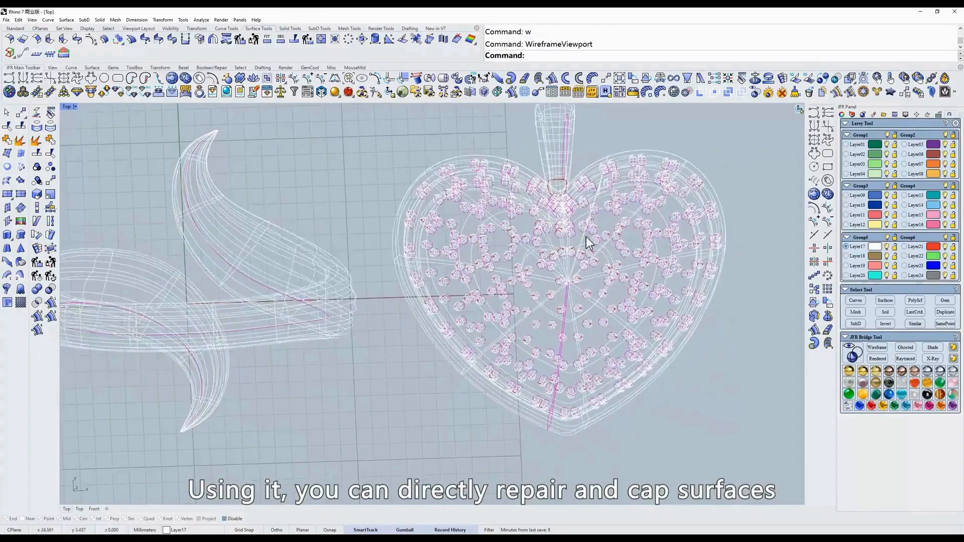
Select the whole heart pendant in shaded display and repair it with Super Repair, capping the objects.
{"action": "type", "text": "s"}
{"action": "key", "text": "Return"}
{"action": "scroll", "coordinate": [669, 192], "scroll_direction": "down", "scroll_amount": 2}
{"action": "left_click_drag", "start_coordinate": [736, 145], "coordinate": [605, 270]}
{"action": "left_click_drag", "start_coordinate": [413, 454], "coordinate": [413, 453]}
{"action": "scroll", "coordinate": [487, 243], "scroll_direction": "up", "scroll_amount": 3}
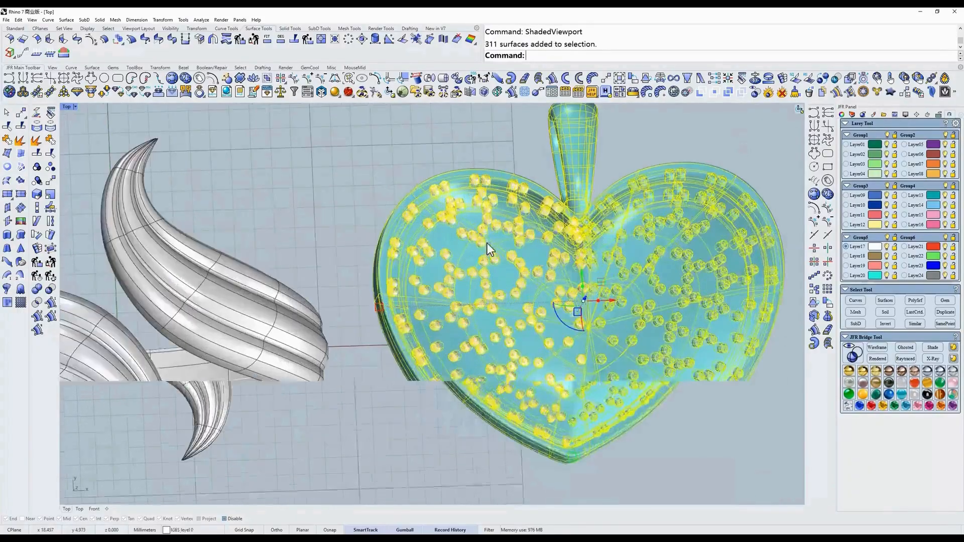
{"action": "left_click", "coordinate": [483, 80]}
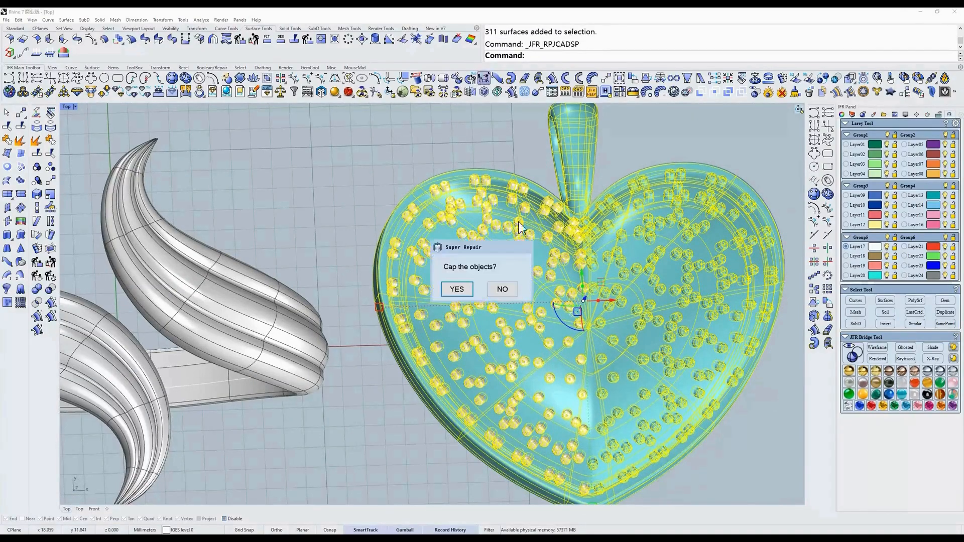
{"action": "left_click", "coordinate": [457, 290]}
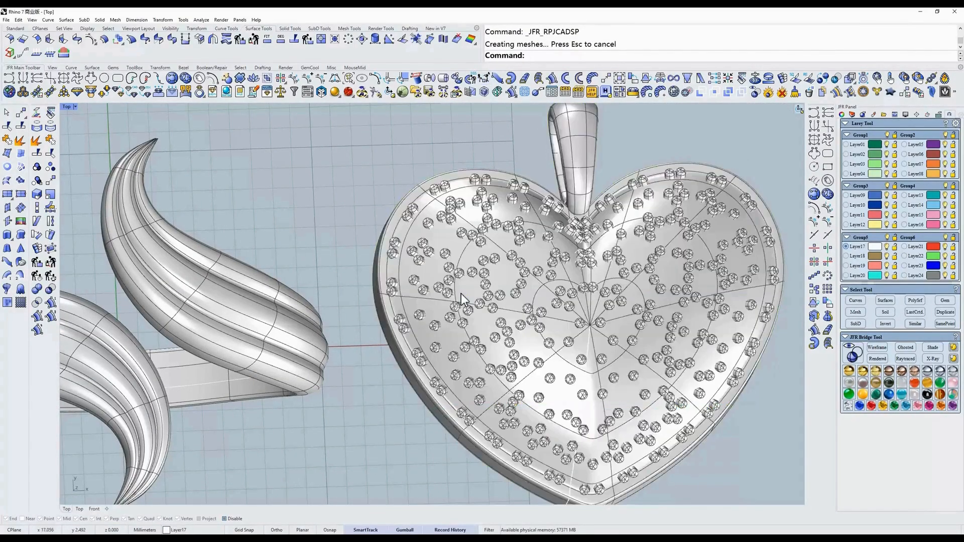
Switch to wireframe and select a repaired prong to check its seam and whether it is closed.
{"action": "type", "text": "w"}
{"action": "key", "text": "Return"}
{"action": "scroll", "coordinate": [527, 296], "scroll_direction": "up", "scroll_amount": 5}
{"action": "left_click", "coordinate": [490, 332]}
{"action": "scroll", "coordinate": [487, 329], "scroll_direction": "up", "scroll_amount": 5}
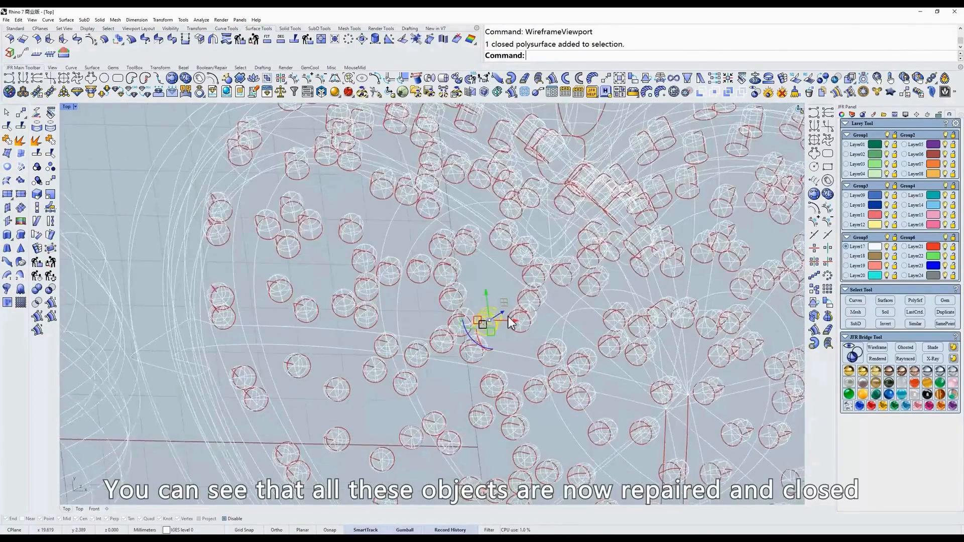
{"action": "scroll", "coordinate": [490, 253], "scroll_direction": "down", "scroll_amount": 10}
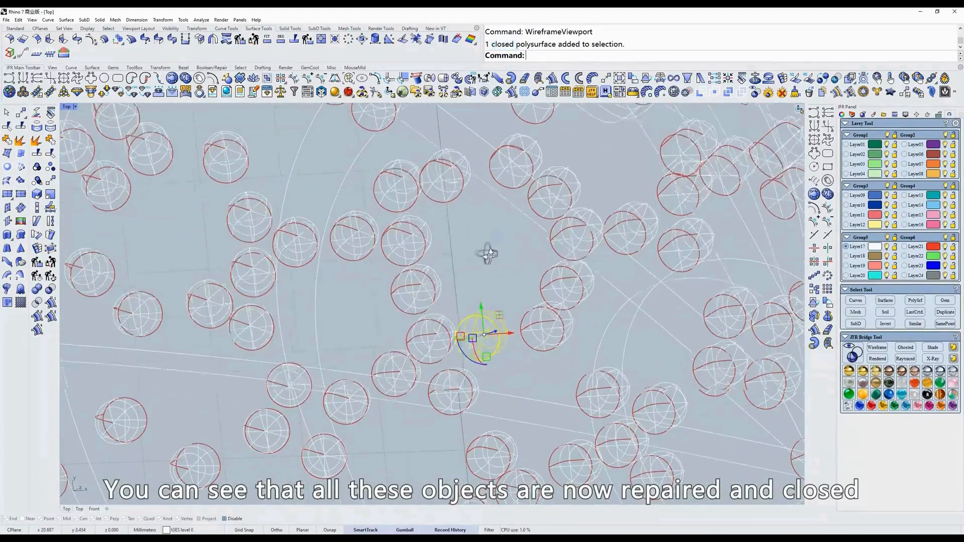
Look over the repaired pendant from the Top view and at an angle, and show it in wireframe.
{"action": "type", "text": "t"}
{"action": "key", "text": "Return"}
{"action": "scroll", "coordinate": [490, 312], "scroll_direction": "down", "scroll_amount": 4}
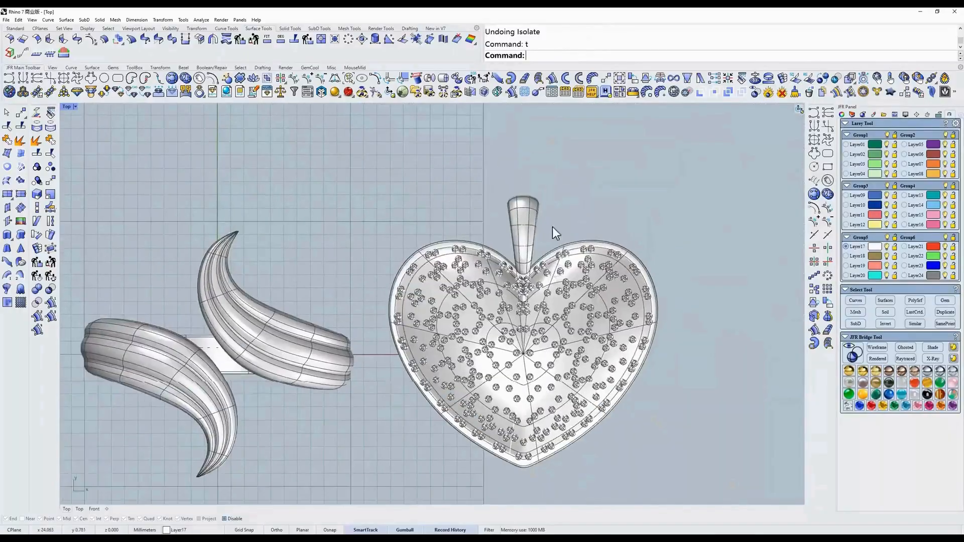
{"action": "scroll", "coordinate": [553, 225], "scroll_direction": "up", "scroll_amount": 6}
{"action": "right_click_drag", "start_coordinate": [759, 436], "coordinate": [718, 337], "text": "ctrl+shift"}
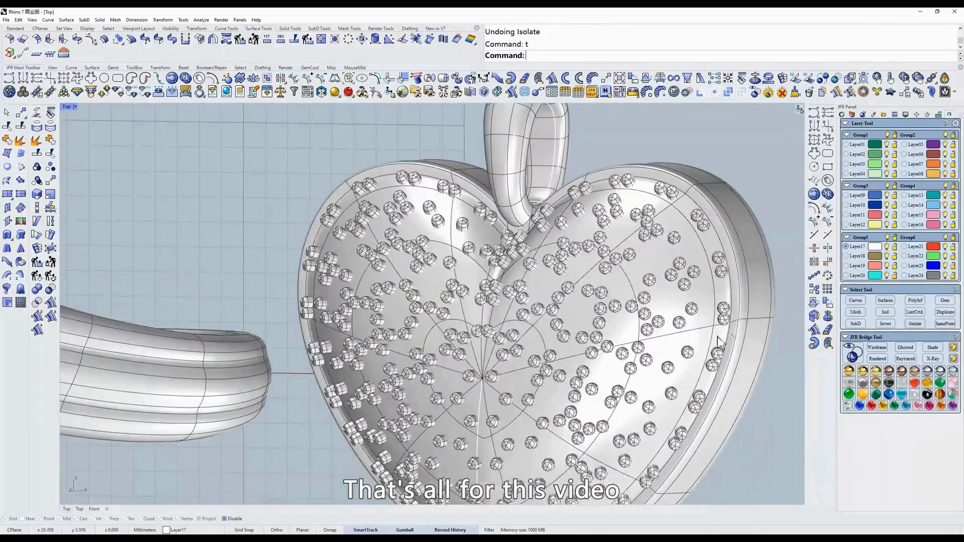
{"action": "left_click", "coordinate": [746, 284]}
{"action": "type", "text": "w"}
{"action": "key", "text": "Return"}
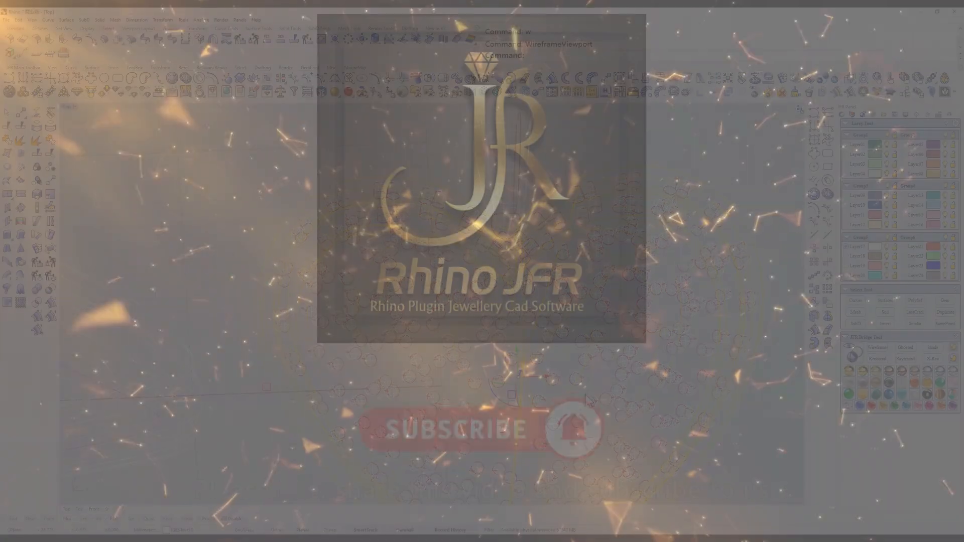